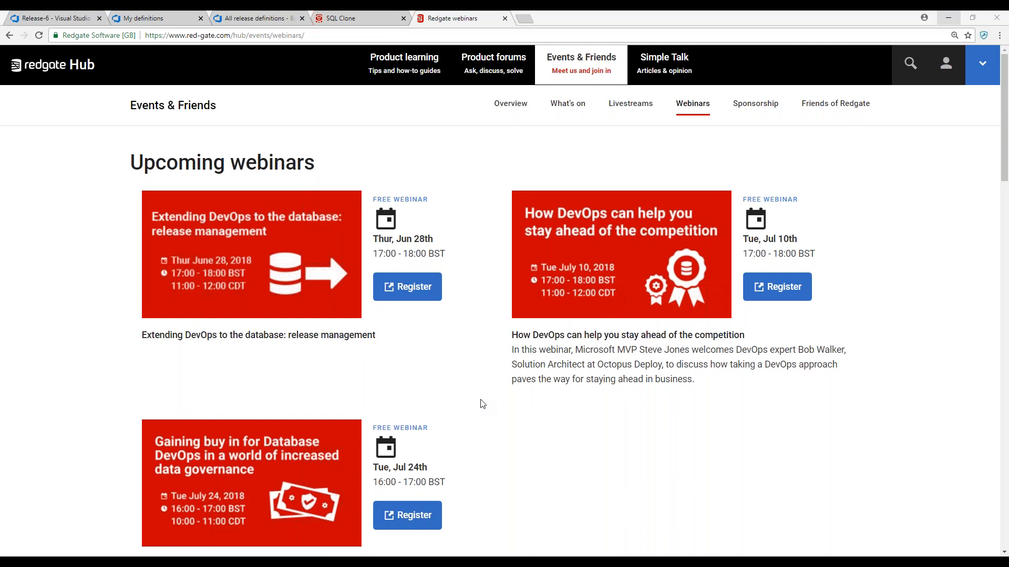
# Look through the upcoming and past webinars on the Redgate webinars page.
pyautogui.scroll(-6, 483, 404)
pyautogui.scroll(-3, 348, 409)
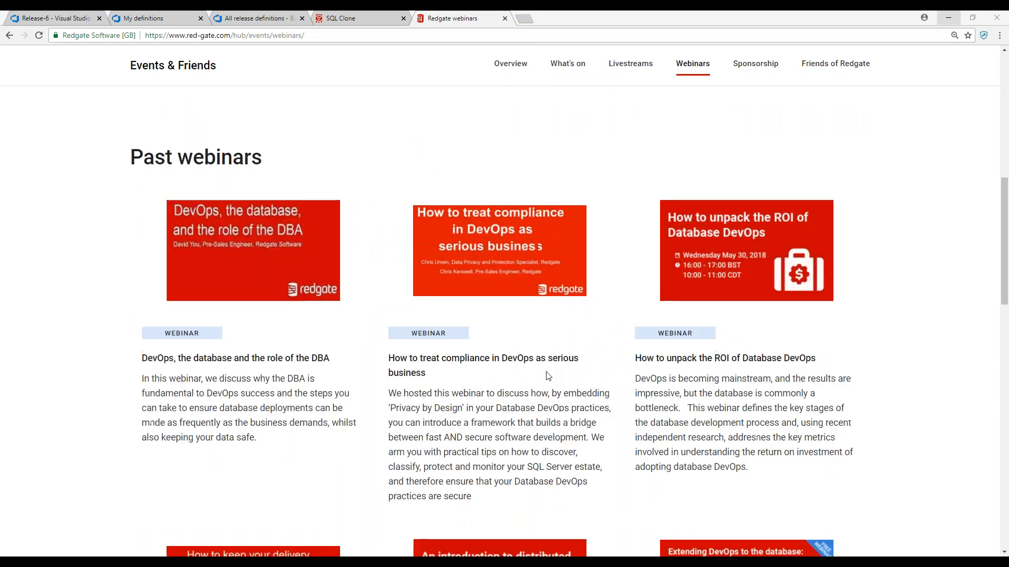
pyautogui.scroll(-3, 548, 376)
pyautogui.scroll(10, 473, 299)
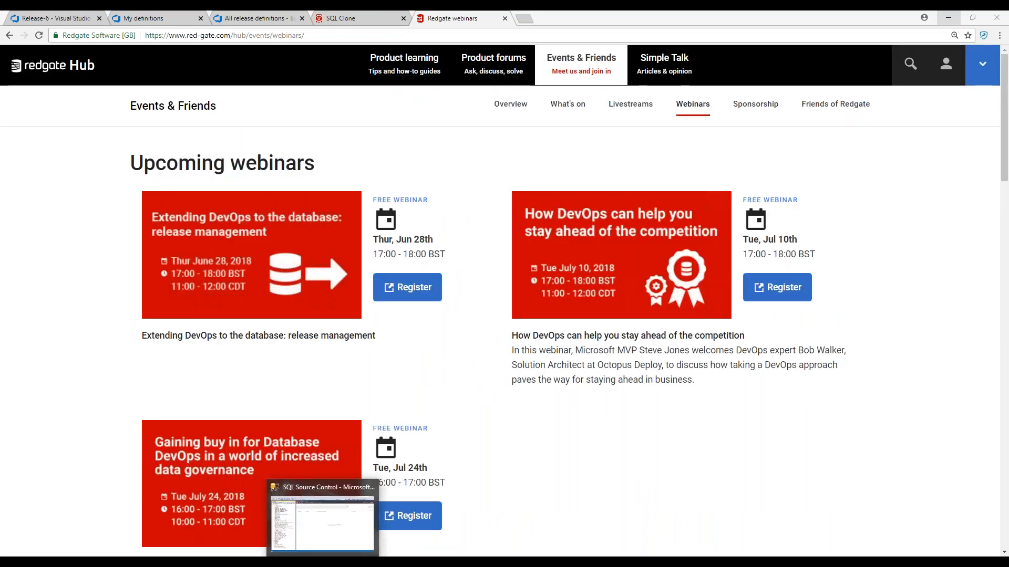
# Switch to SQL Clone in the browser, refresh the dashboard and open the VSTS_GIT_AdventureWorks image.
pyautogui.click(323, 562)
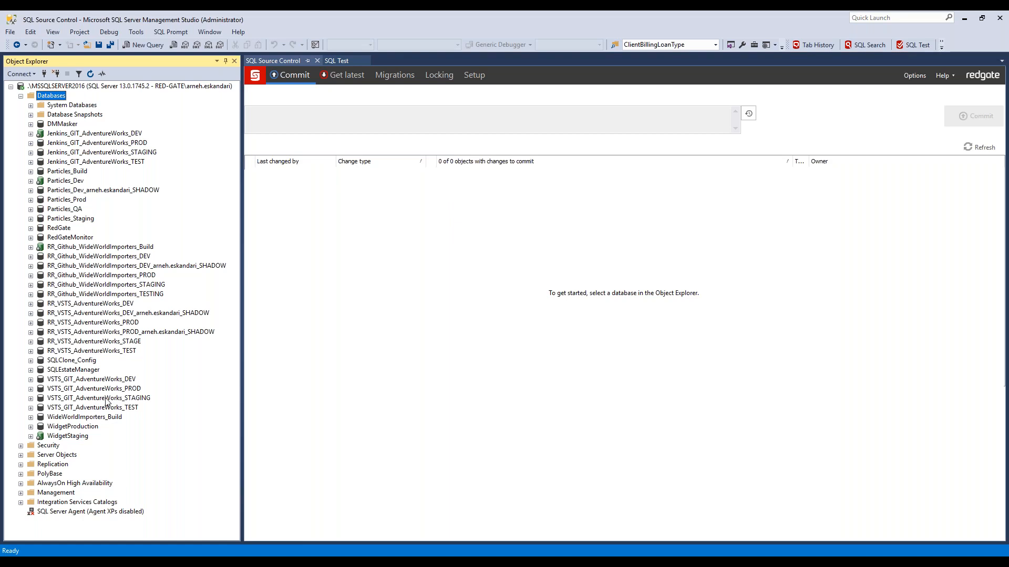
pyautogui.hotkey('alt', 'Tab')
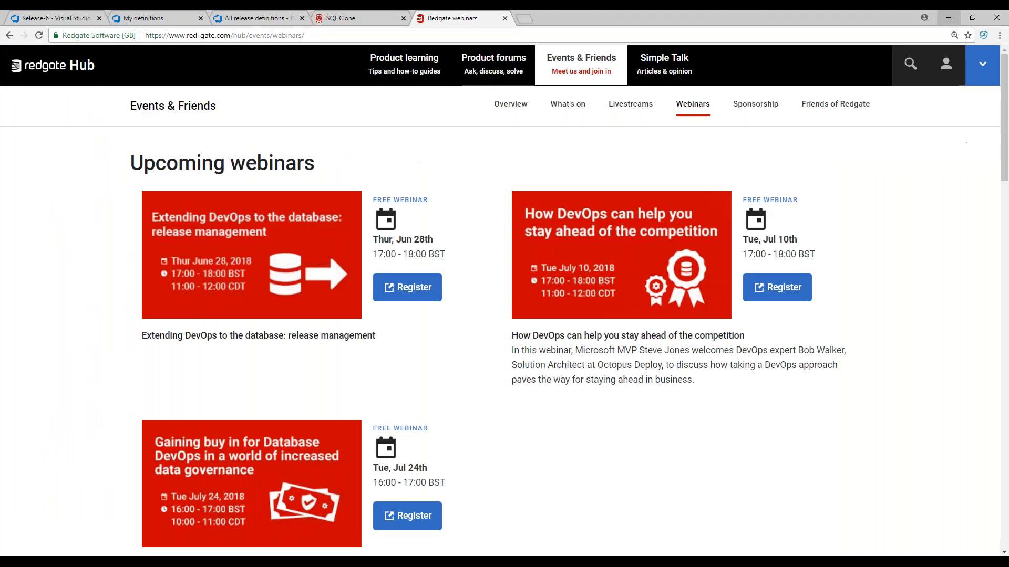
pyautogui.click(341, 18)
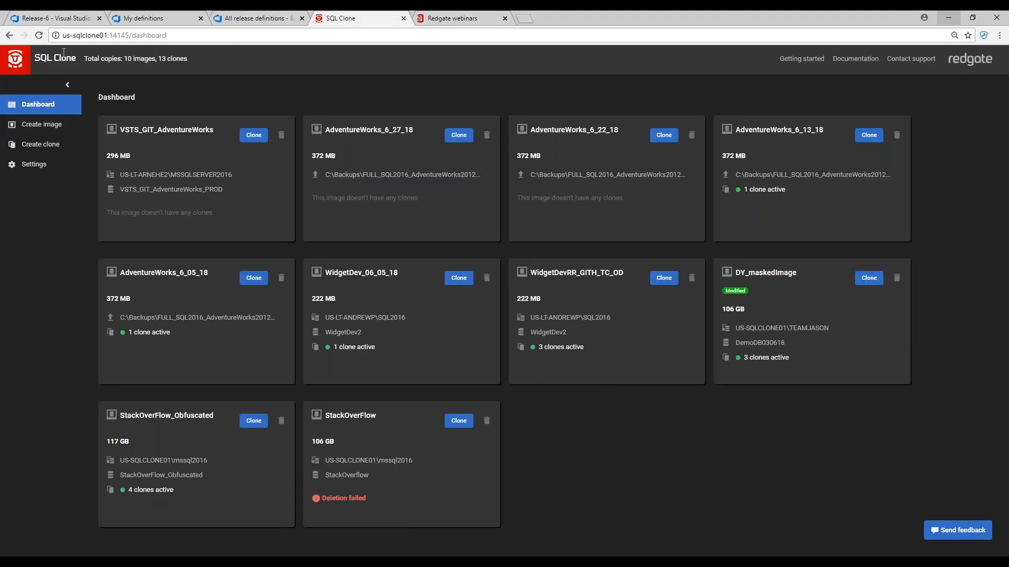
pyautogui.click(40, 35)
pyautogui.click(162, 131)
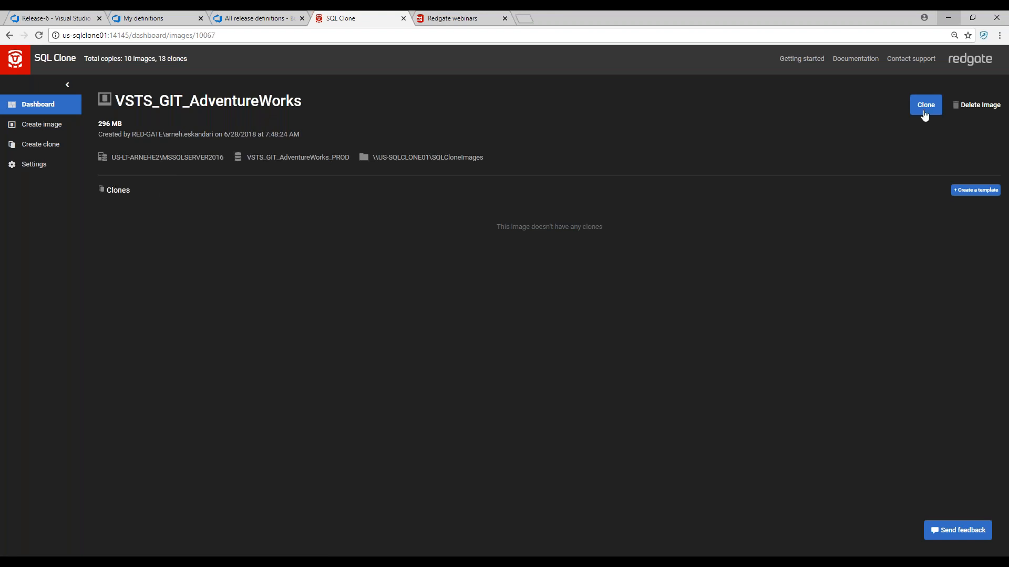
# Start a clone of the VSTS_GIT_AdventureWorks image without modifications, using the MSSQLSERVER2016 instance as its destination.
pyautogui.click(928, 105)
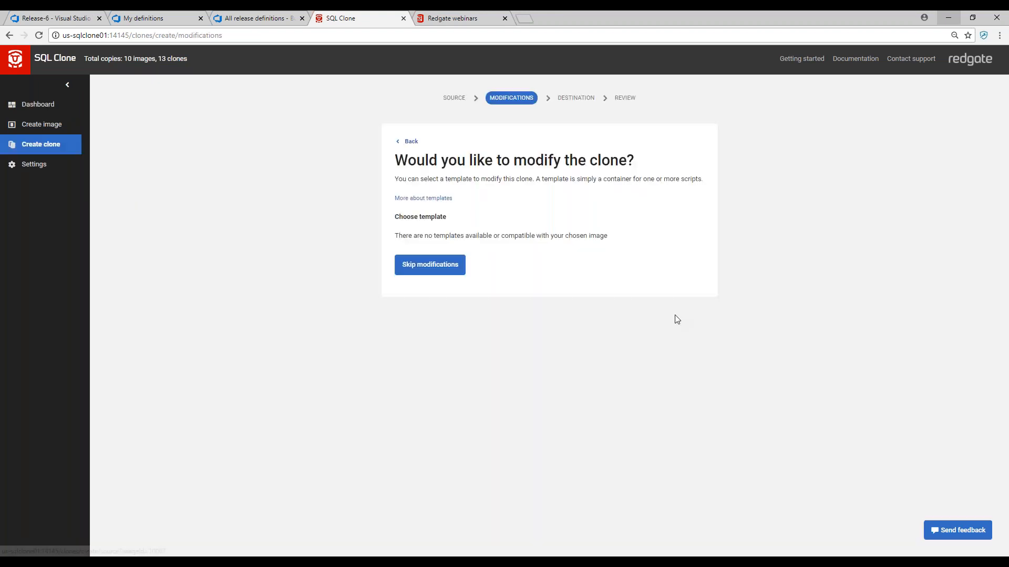
pyautogui.click(435, 268)
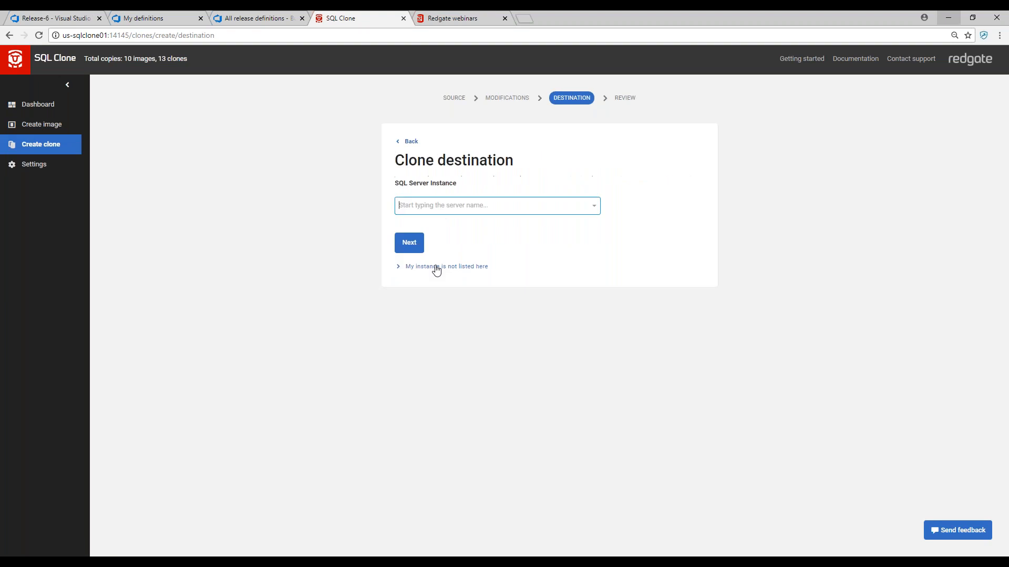
pyautogui.click(595, 210)
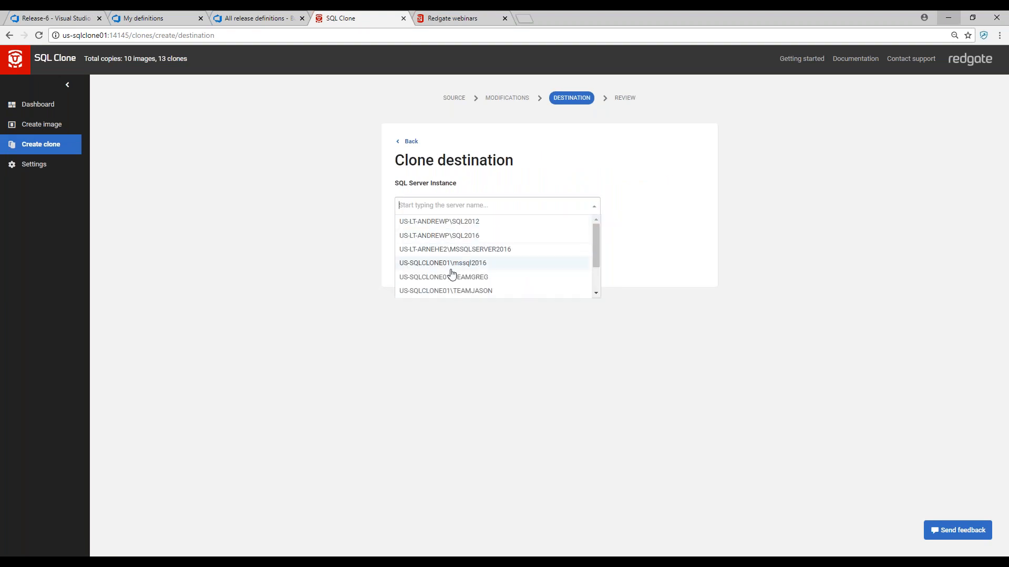
pyautogui.click(457, 250)
pyautogui.click(408, 282)
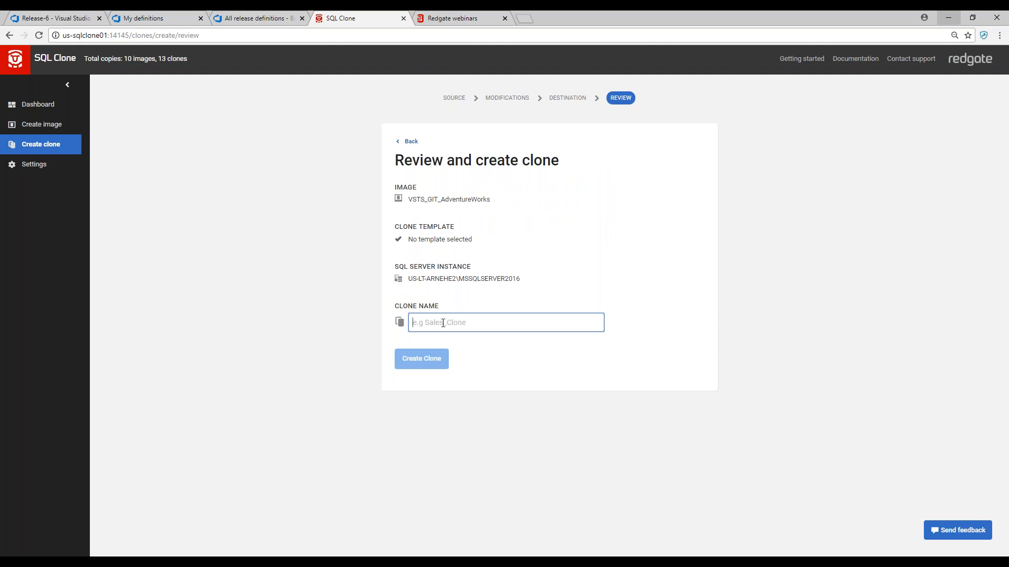
# Name the clone with the copied image name followed by _Dev and the developer's first name, and create it.
pyautogui.moveTo(410, 199); pyautogui.dragTo(468, 198)
pyautogui.doubleClick(478, 199)
pyautogui.rightClick(478, 198)
pyautogui.click(498, 207)
pyautogui.click(457, 341)
pyautogui.rightClick(457, 341)
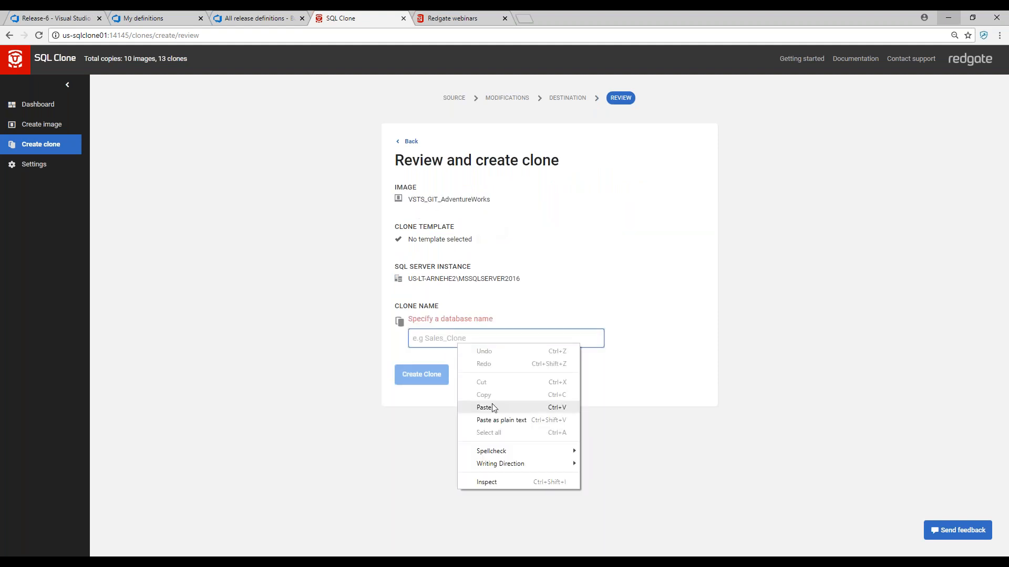
pyautogui.click(484, 407)
pyautogui.write('_DevArneh')
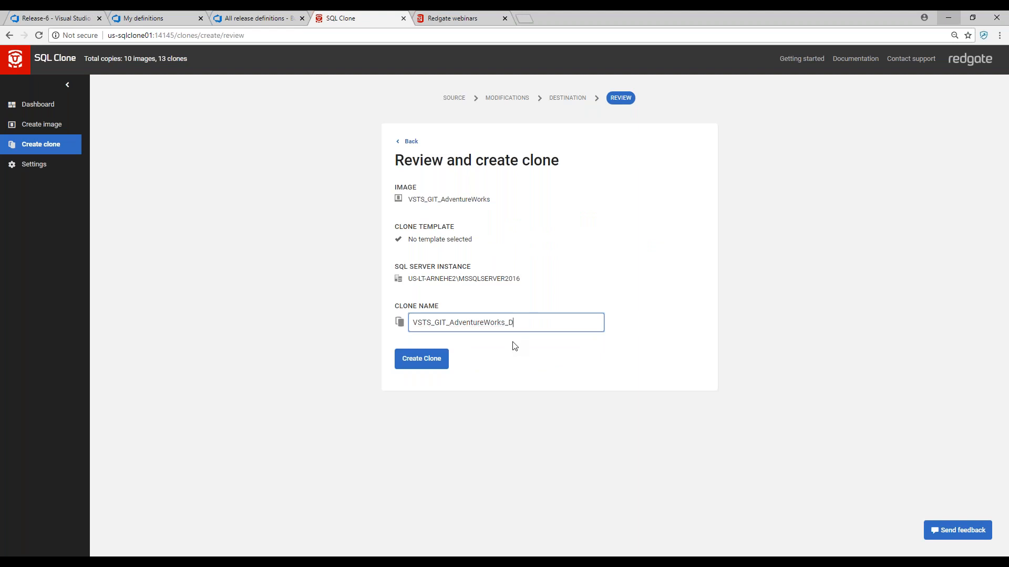
pyautogui.click(418, 363)
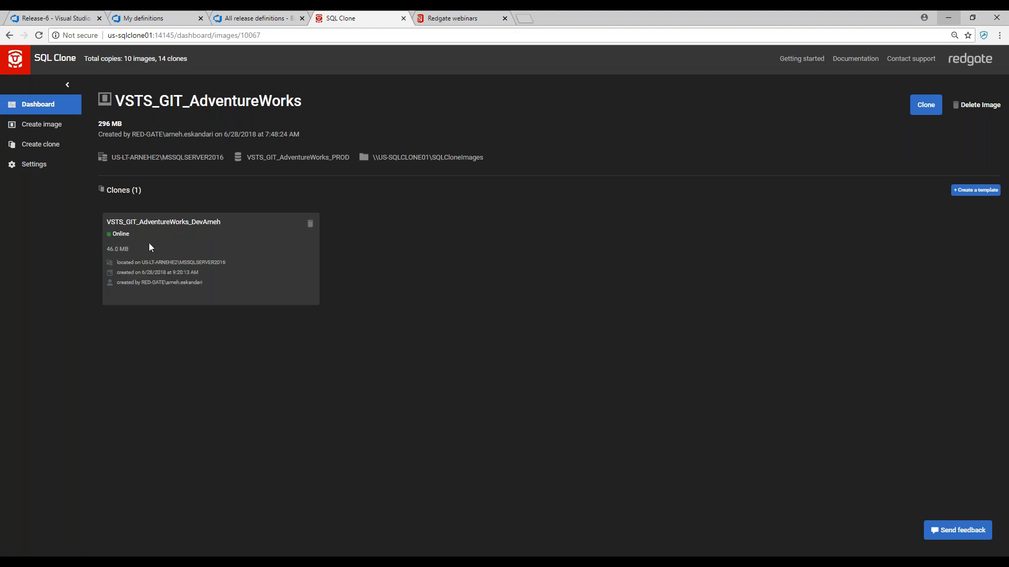
# Switch to SQL Server Management Studio, refresh the database list and select the newly cloned AdventureWorks dev database.
pyautogui.click(295, 562)
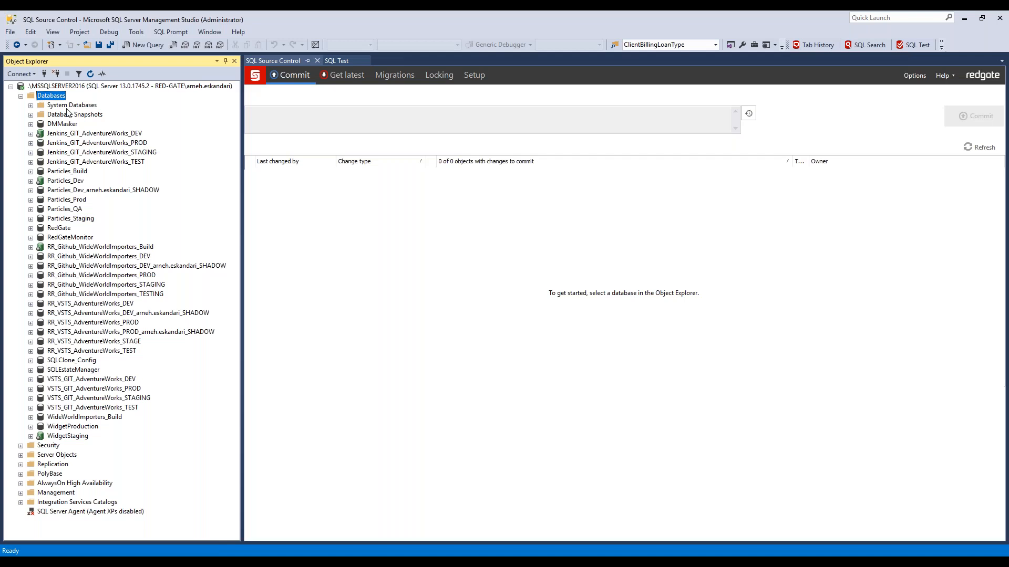
pyautogui.click(90, 73)
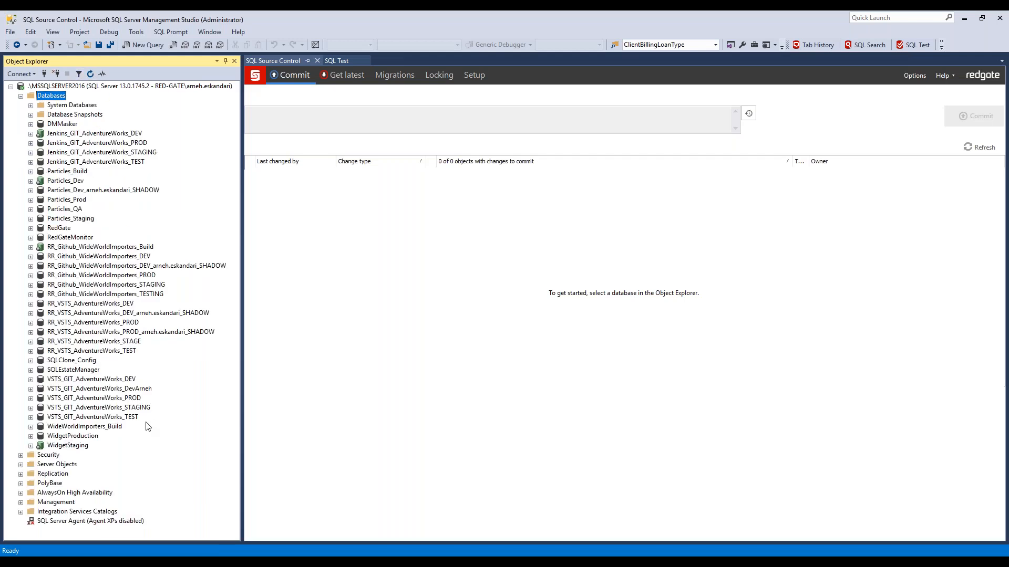
pyautogui.click(123, 389)
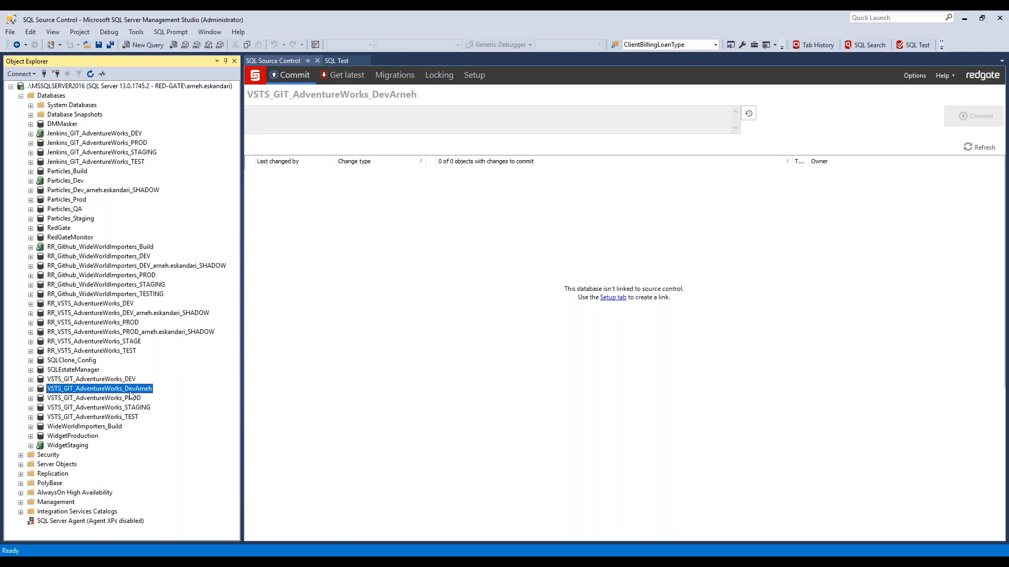
# Switch to the browser and view the AdventureWorksGit repository's code files in VSTS.
pyautogui.click(247, 559)
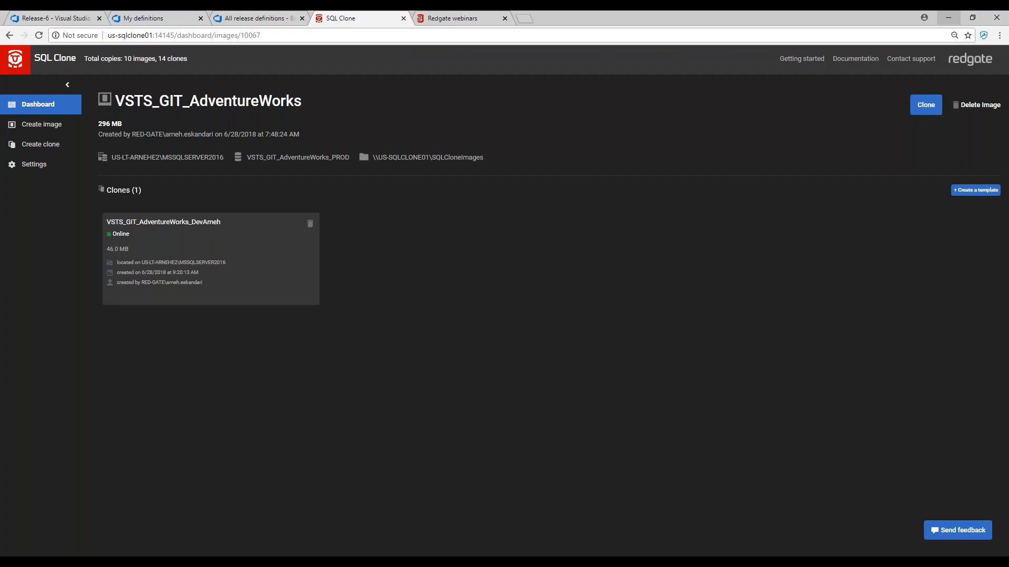
pyautogui.click(124, 21)
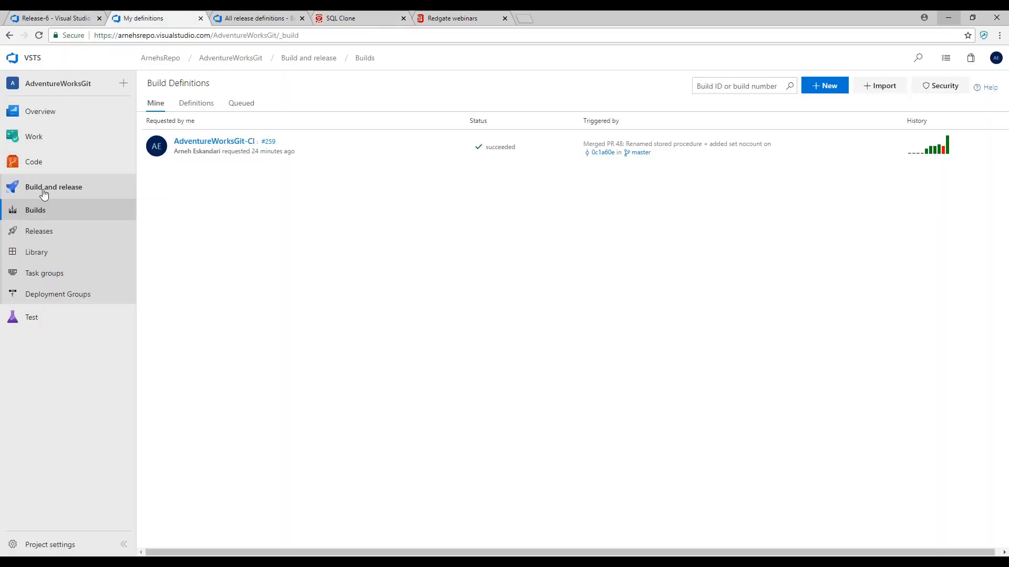
pyautogui.click(34, 164)
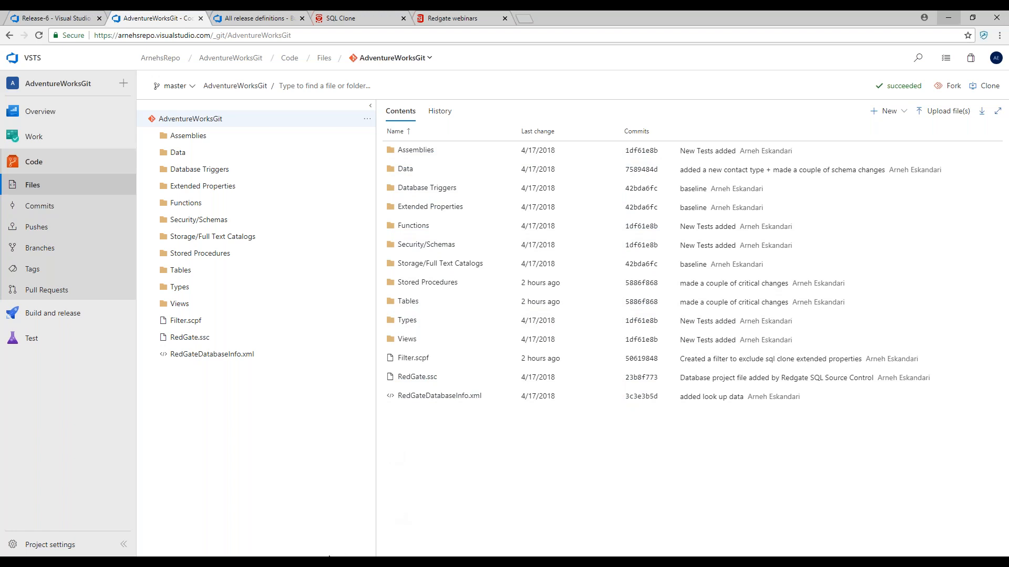
# In SQL Server Management Studio, link the cloned database to the Git folder C:\Redgate\SalesEngineering\GitRepos\TFSGit\AdventureWorks\ with SQL Source Control.
pyautogui.click(324, 562)
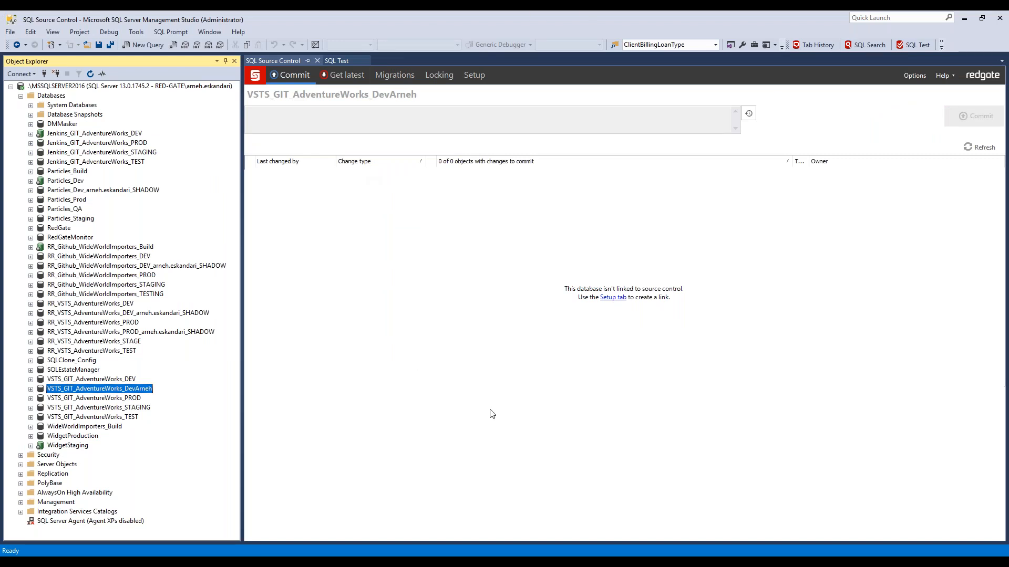
pyautogui.click(618, 298)
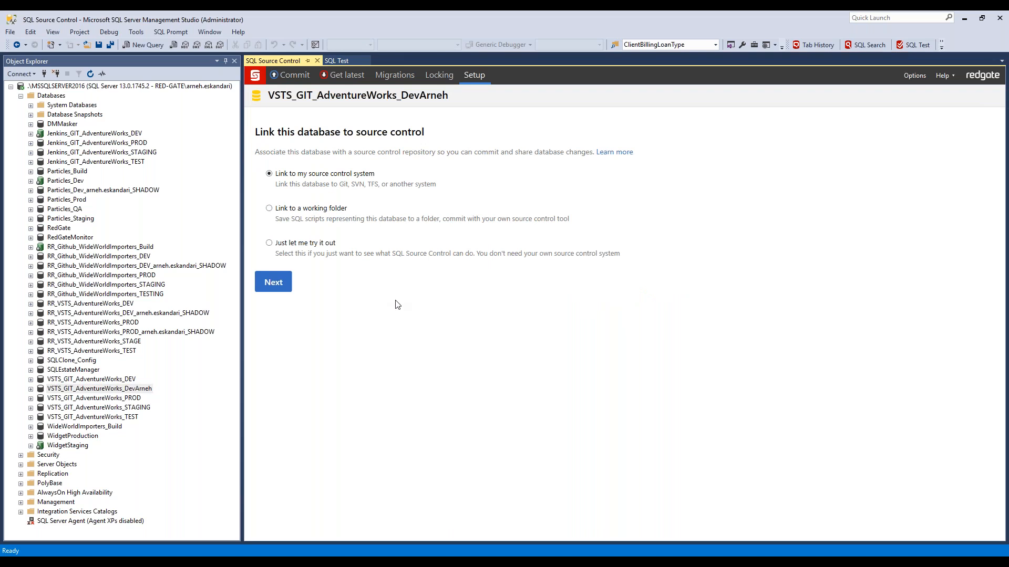
pyautogui.click(283, 288)
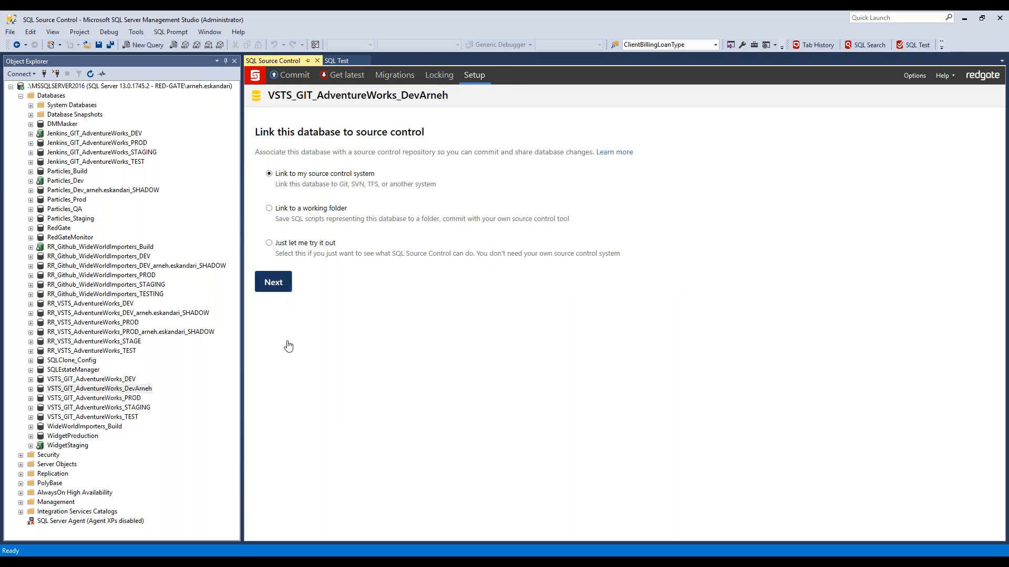
pyautogui.click(516, 242)
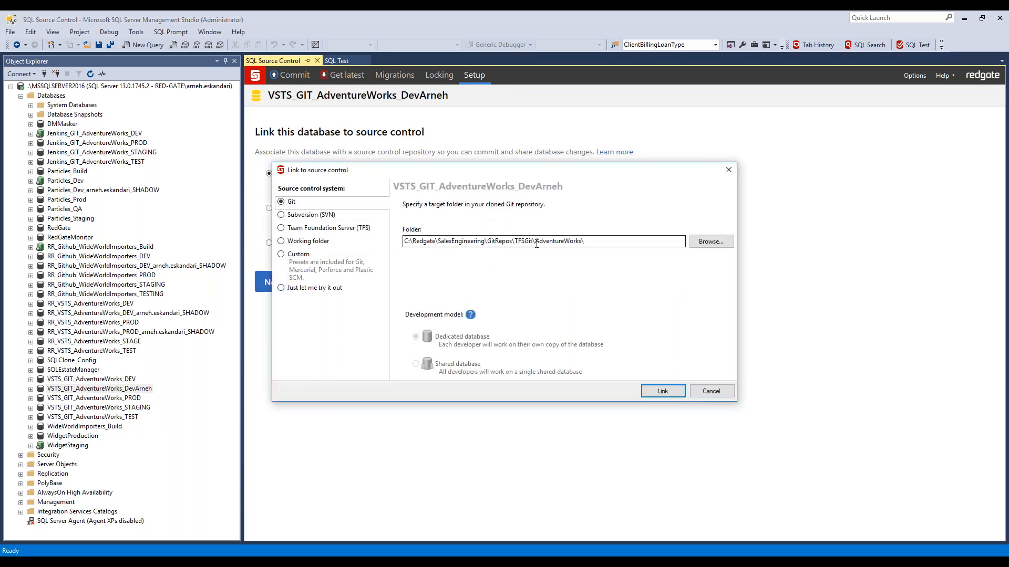
pyautogui.moveTo(610, 242); pyautogui.dragTo(402, 255)
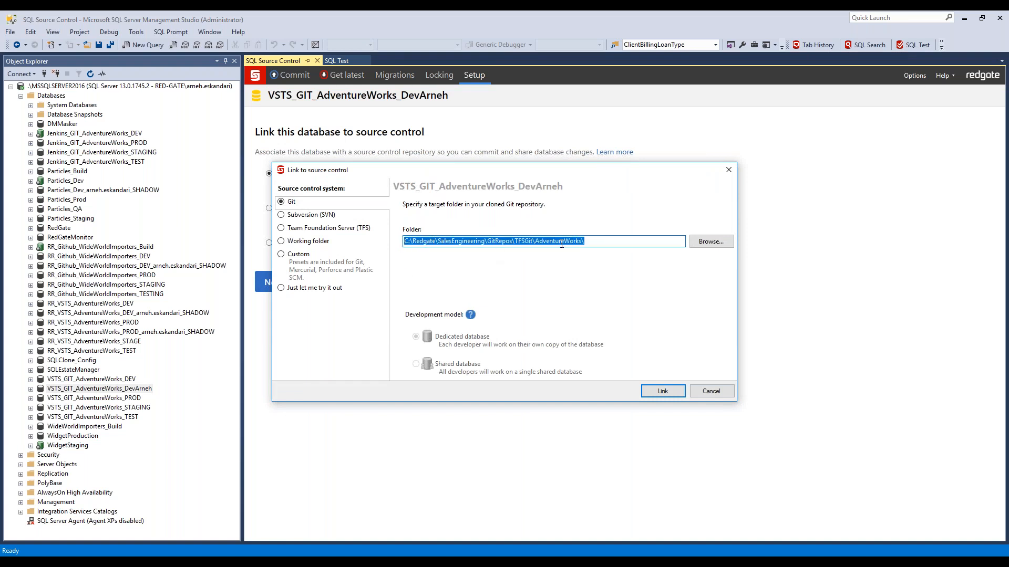
pyautogui.click(665, 394)
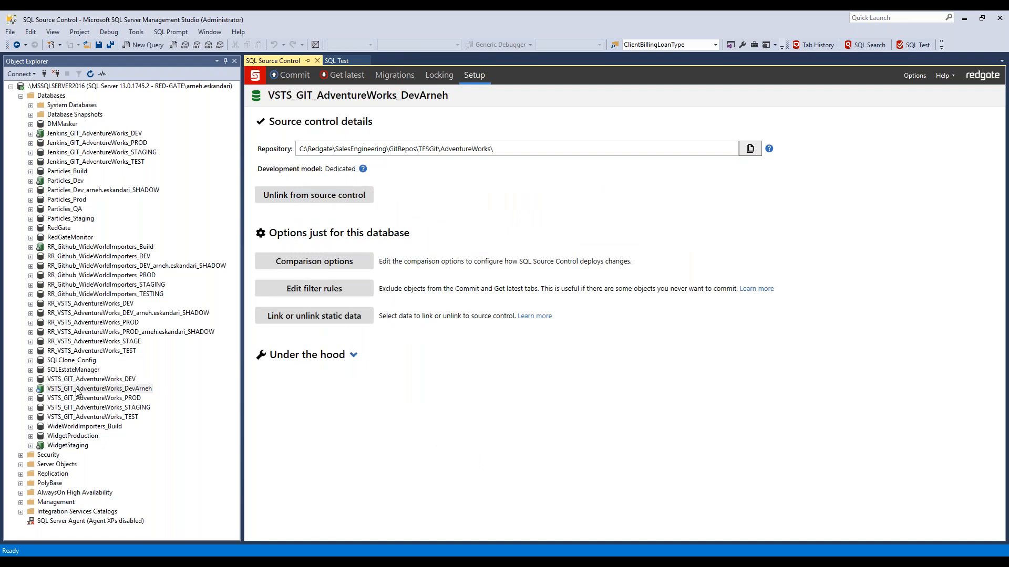
# Examine the source-control changes available to get for the cloned database.
pyautogui.moveTo(76, 393)
pyautogui.click(345, 79)
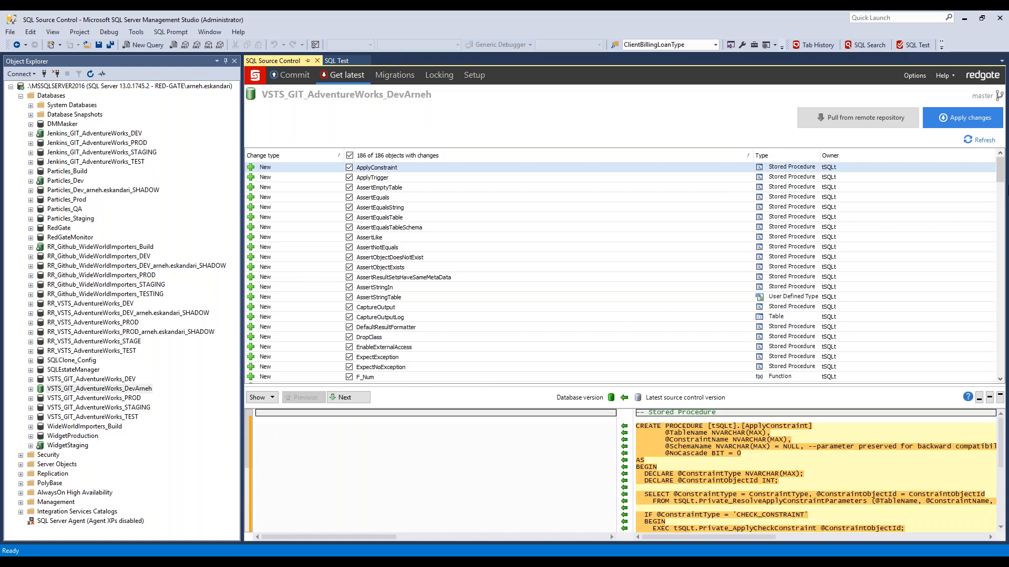
pyautogui.moveTo(999, 168)
pyautogui.mouseDown()
pyautogui.moveTo(985, 247)
pyautogui.moveTo(991, 370)
pyautogui.moveTo(987, 164)
pyautogui.mouseUp()
pyautogui.scroll(-2, 804, 294)
pyautogui.scroll(-1, 798, 303)
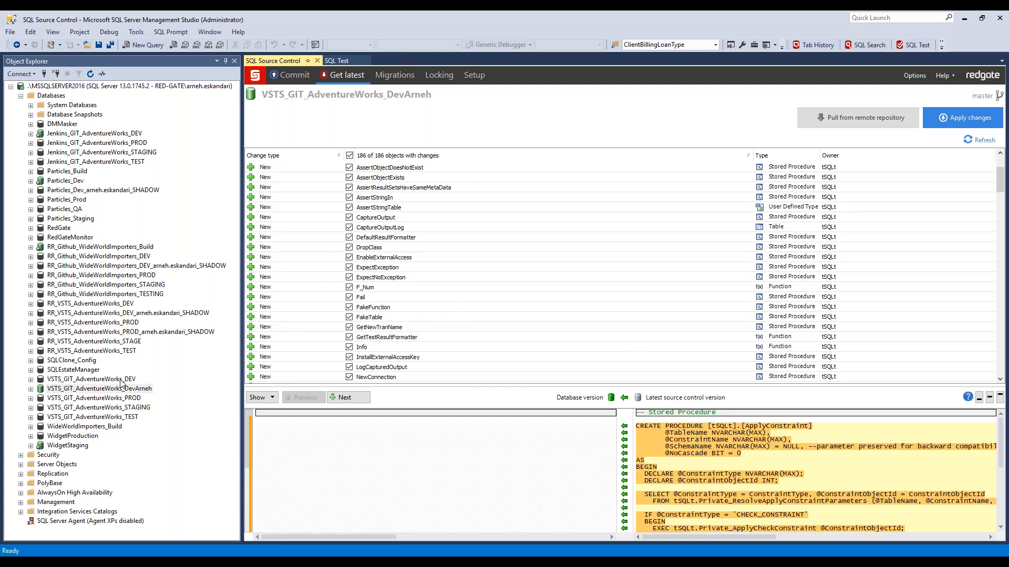
# Refresh the SQL Test database list and add the cloned AdventureWorks dev database to it.
pyautogui.click(337, 61)
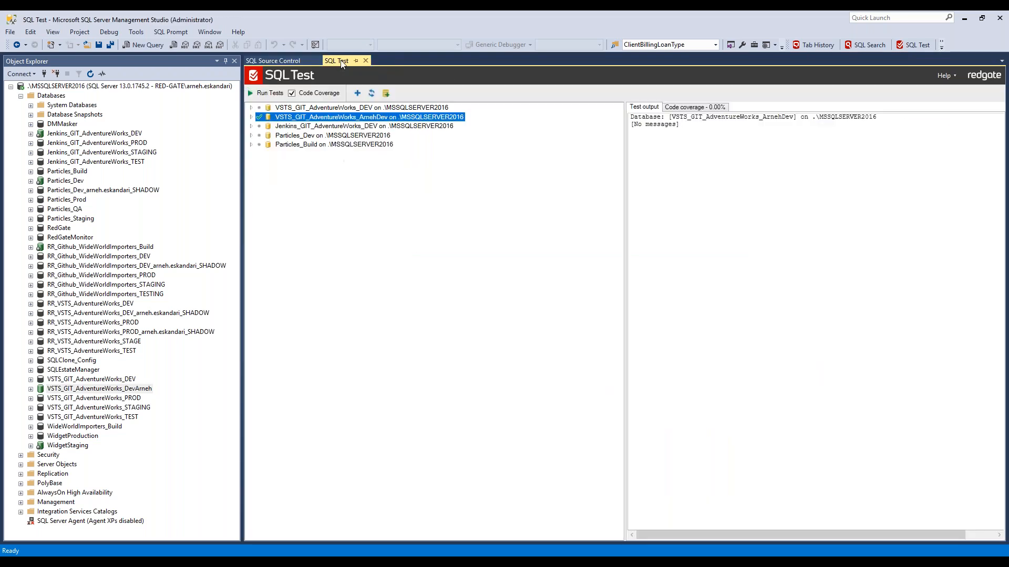
pyautogui.click(371, 94)
pyautogui.click(386, 94)
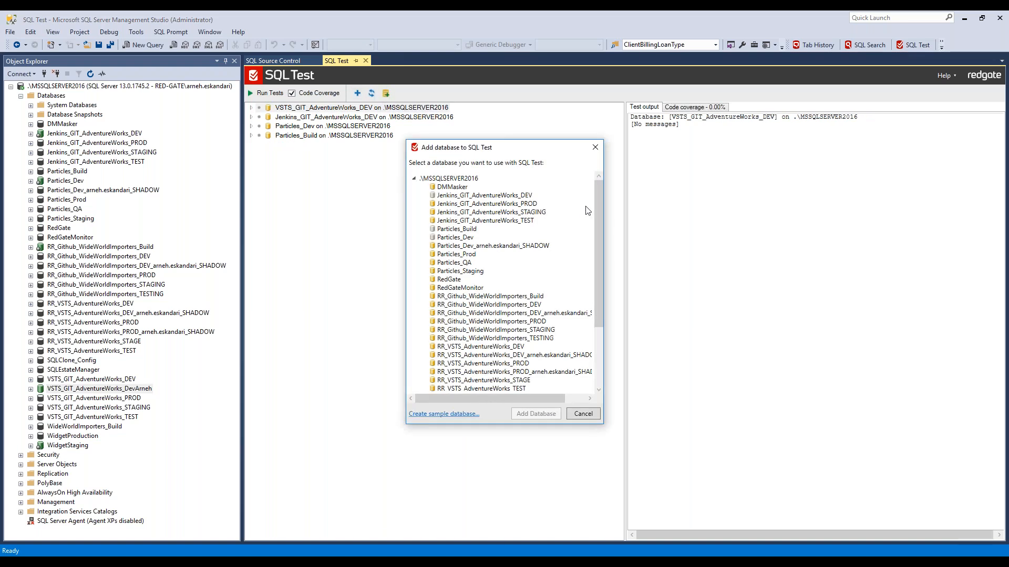
pyautogui.moveTo(597, 211); pyautogui.dragTo(599, 268)
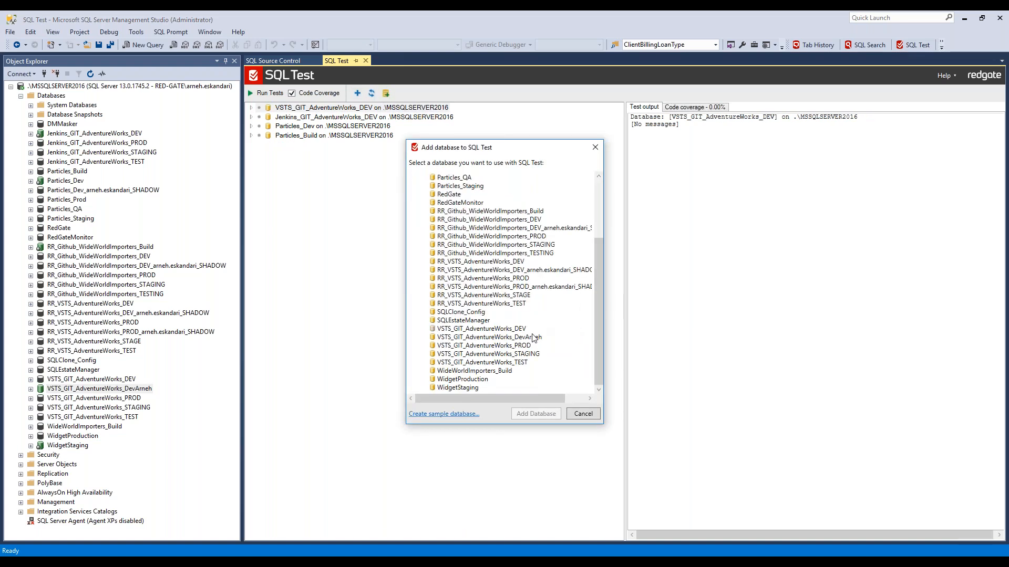
pyautogui.click(533, 337)
pyautogui.click(532, 413)
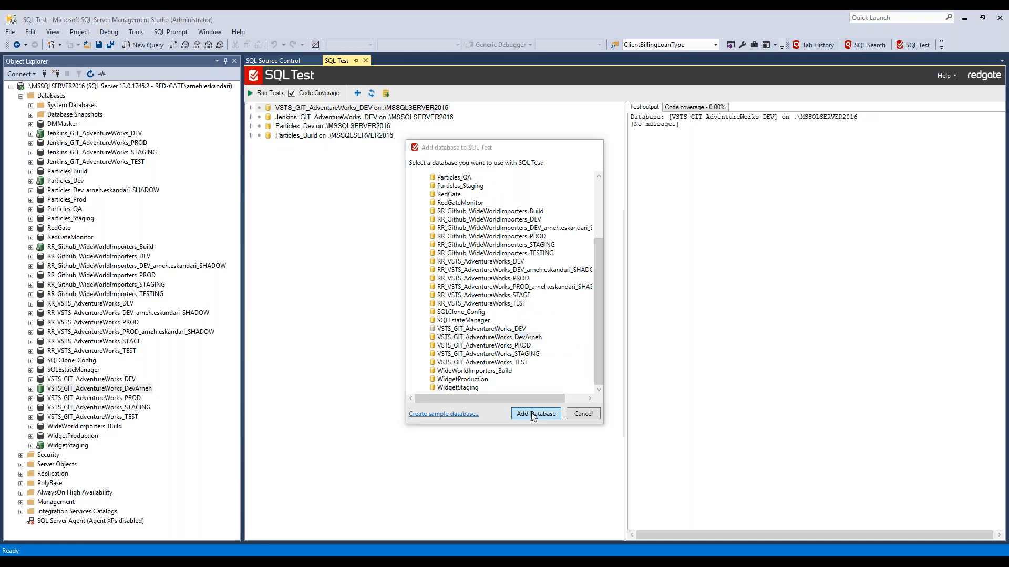
pyautogui.click(557, 336)
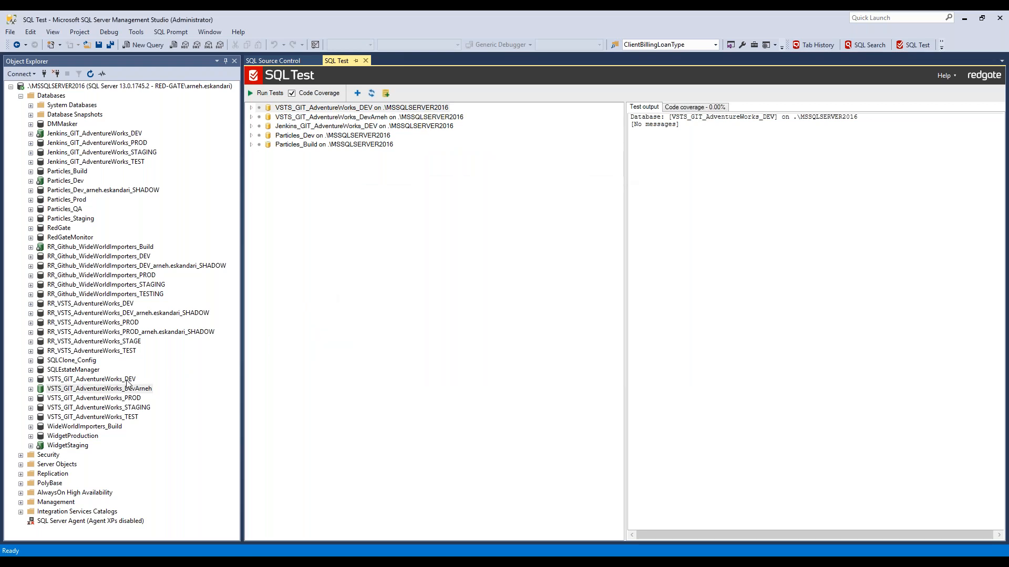
# Resolve the source-control conflicts on CaptureOutputLog, Private_Configurations, Private_NewTestClassList and TestResult with the Take theirs option.
pyautogui.click(288, 58)
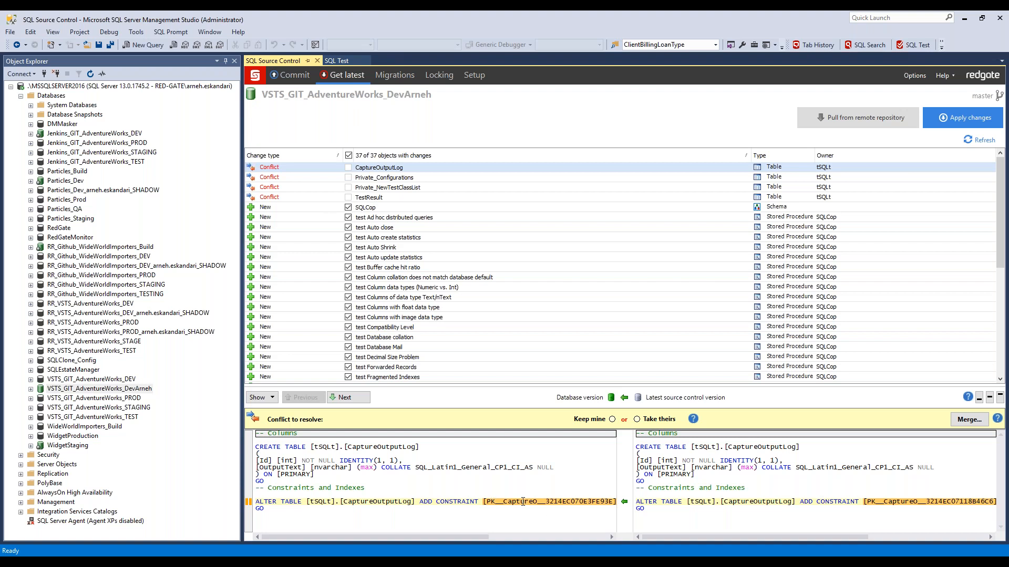
pyautogui.moveTo(468, 537); pyautogui.dragTo(485, 537)
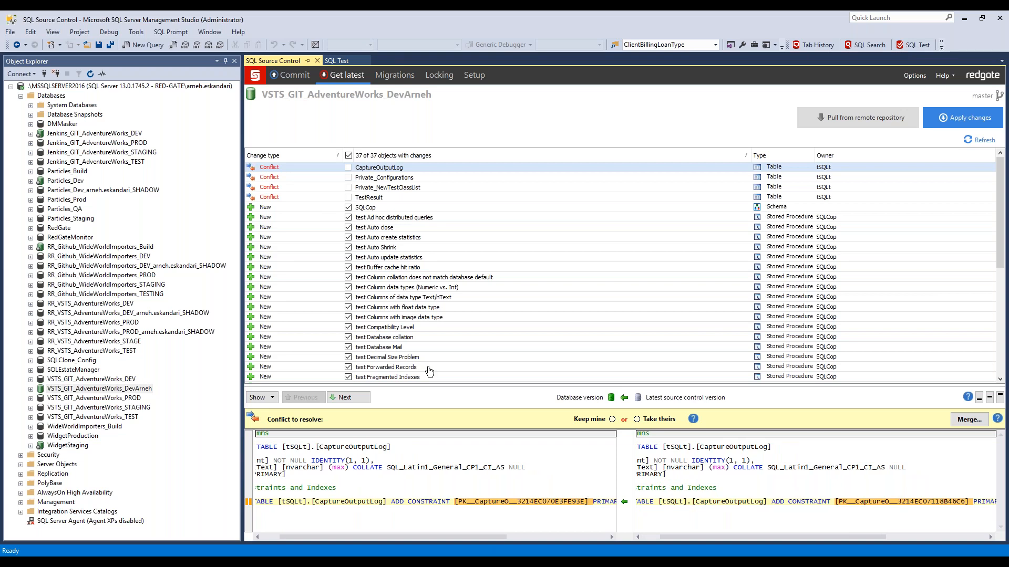
pyautogui.click(637, 419)
pyautogui.click(362, 178)
pyautogui.click(636, 419)
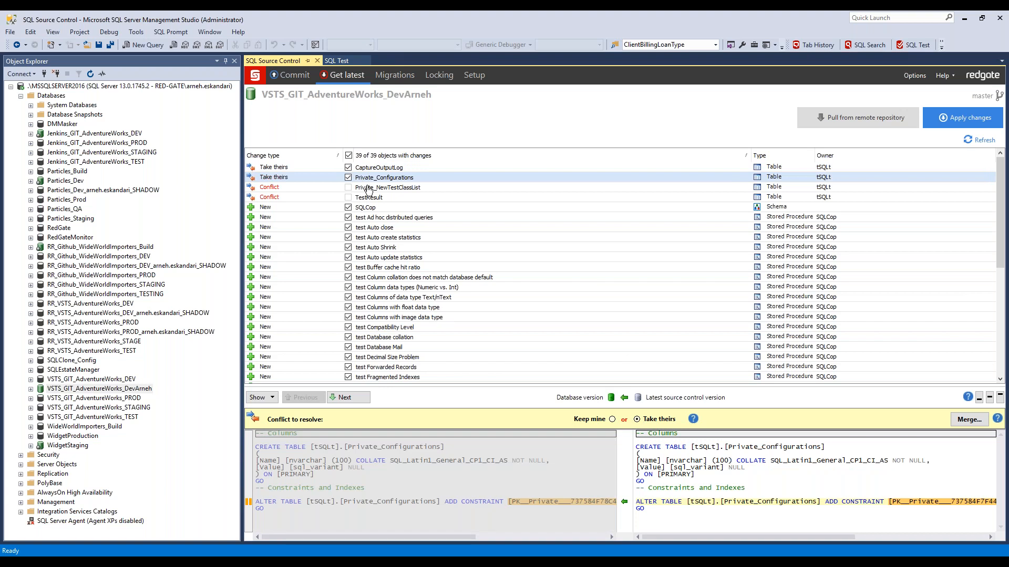
pyautogui.click(368, 189)
pyautogui.click(637, 419)
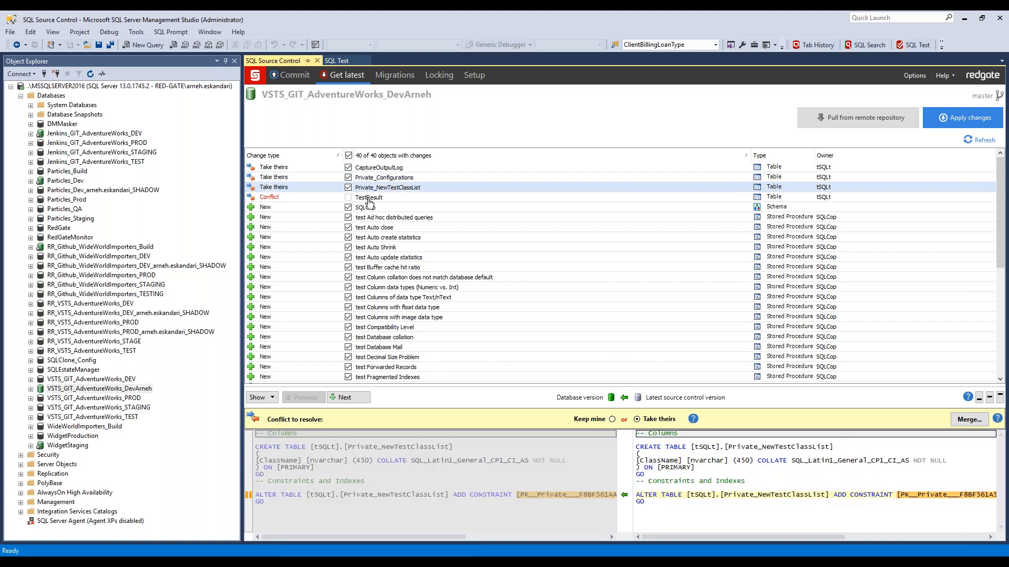
pyautogui.click(368, 199)
pyautogui.click(637, 420)
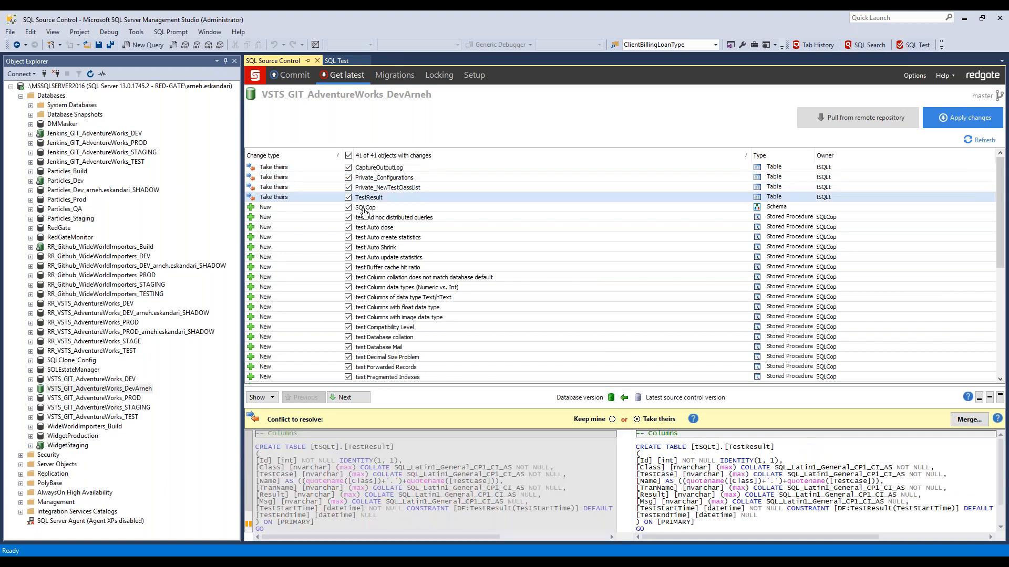
# Review the incoming source-control objects, apply all of them to the cloned database and close the retrieval dialog.
pyautogui.scroll(-5, 788, 308)
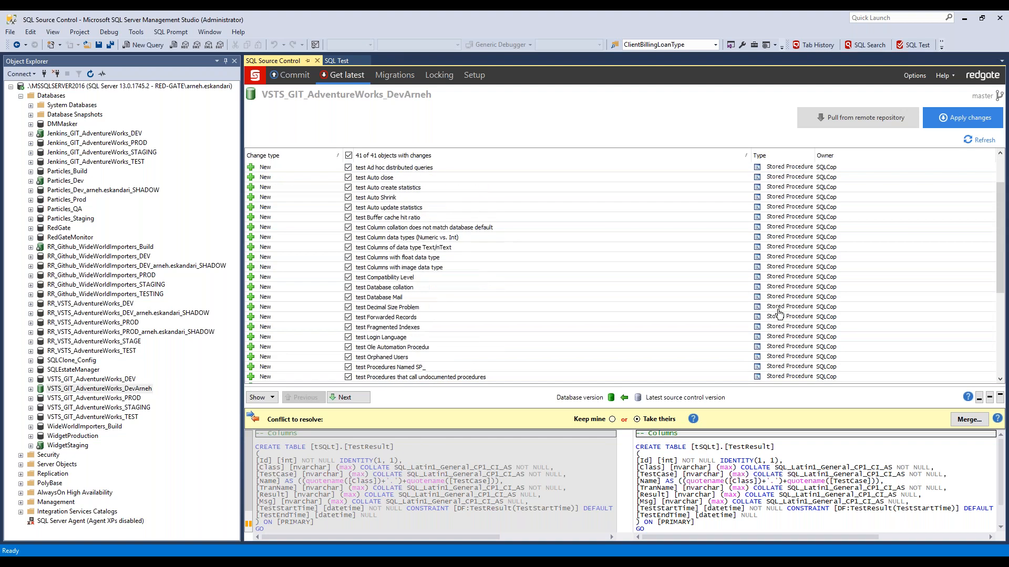
pyautogui.scroll(5, 780, 313)
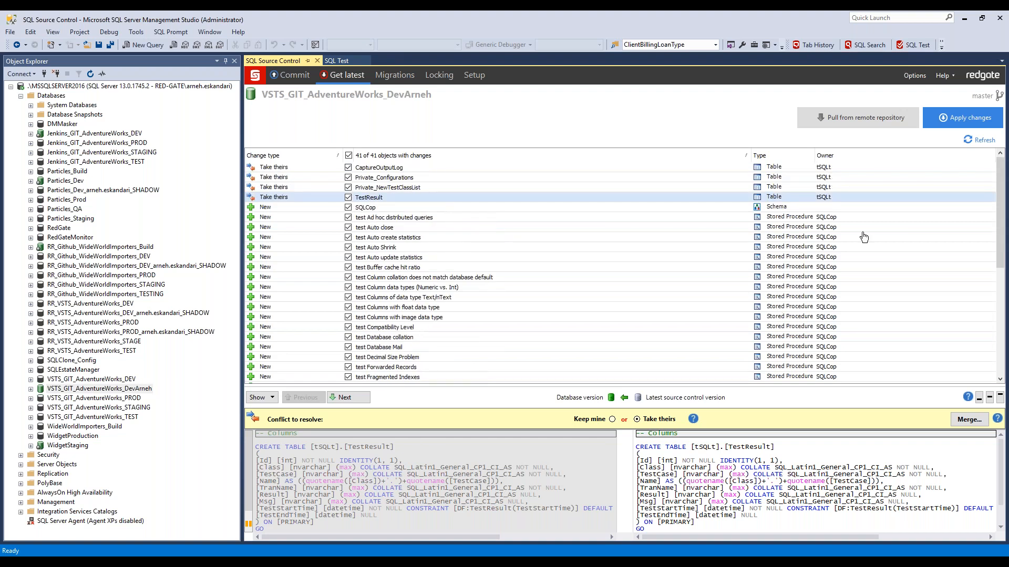
pyautogui.click(953, 120)
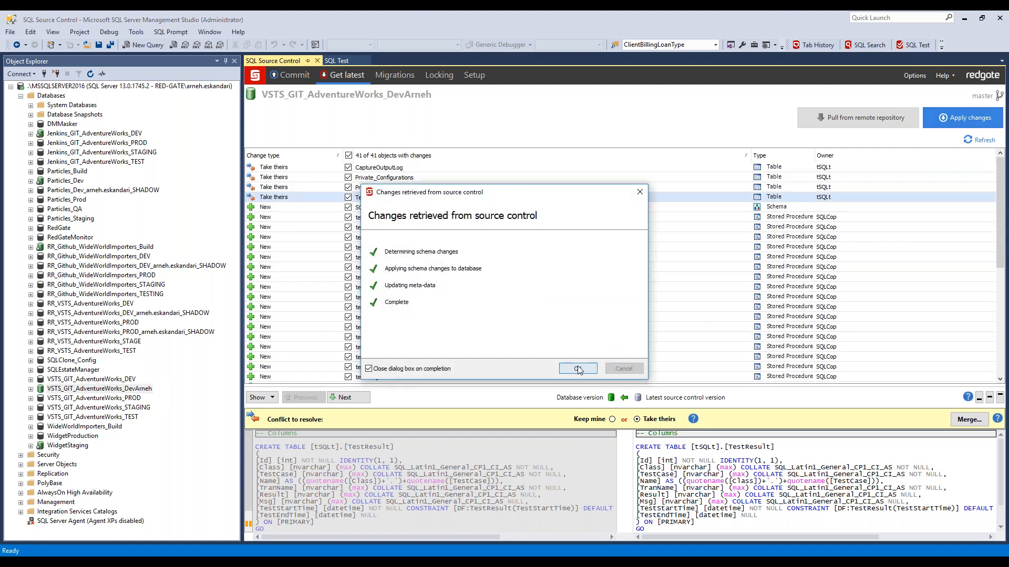
pyautogui.click(578, 368)
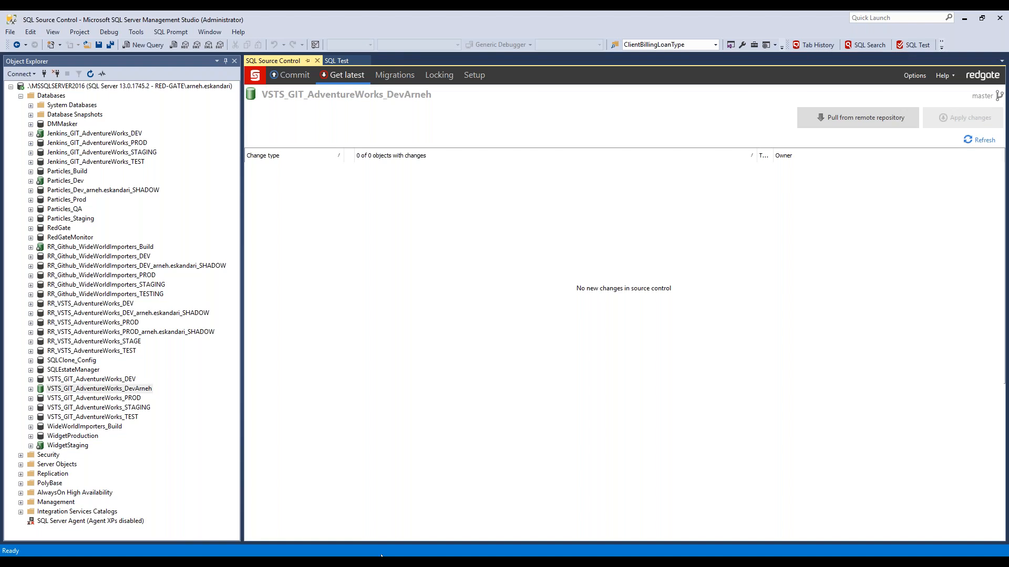
# Switch to Sourcetree and create a branch named Cool_Feature from the working copy parent, checking it out.
pyautogui.moveTo(399, 563)
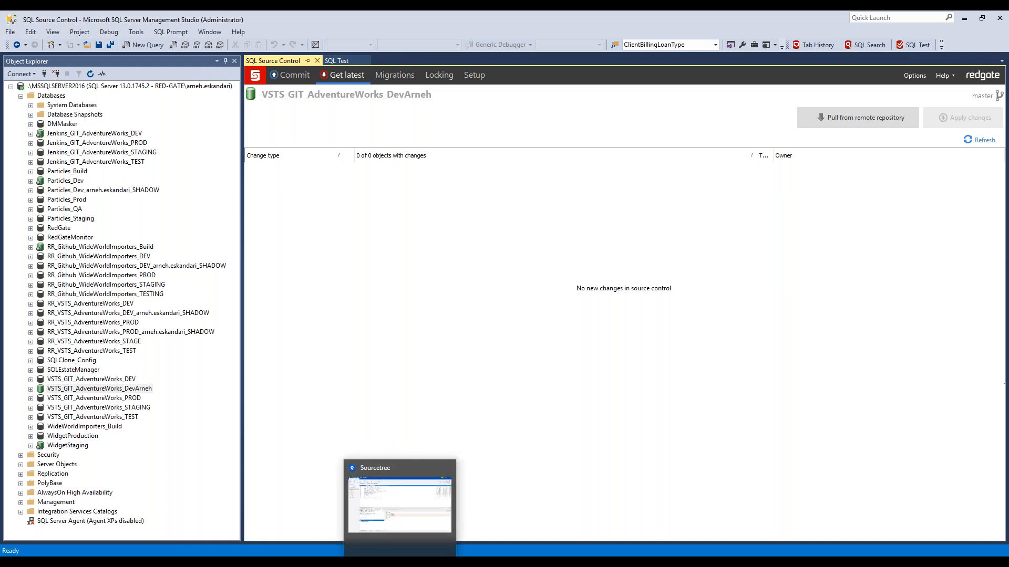
pyautogui.click(399, 562)
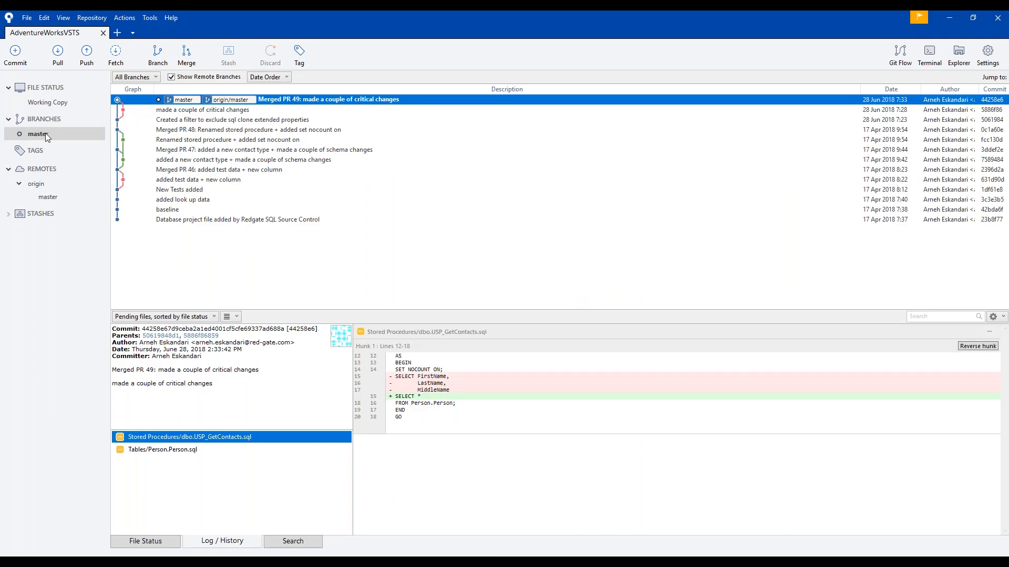
pyautogui.click(157, 55)
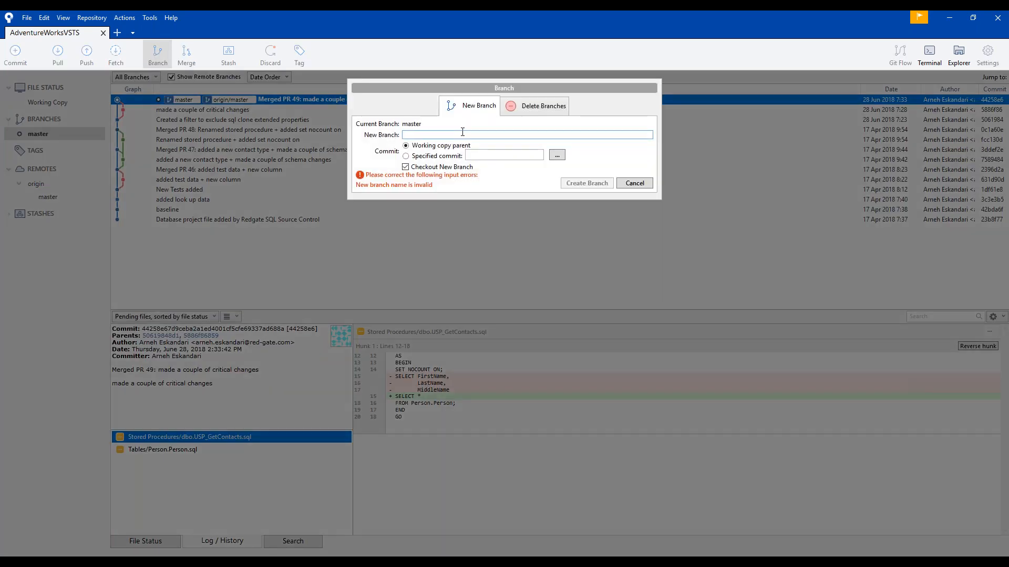
pyautogui.write('Cool_Feature')
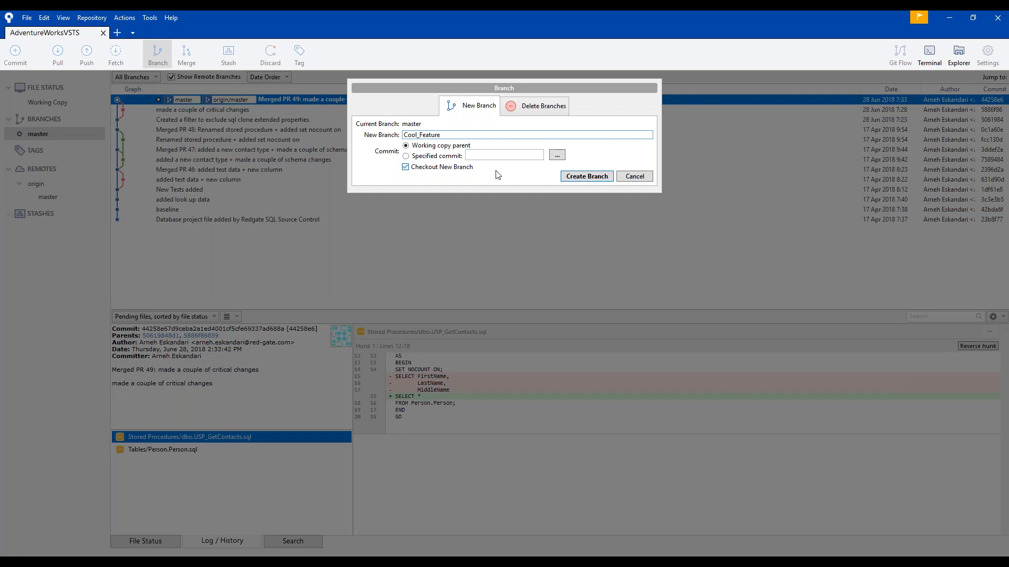
pyautogui.click(582, 178)
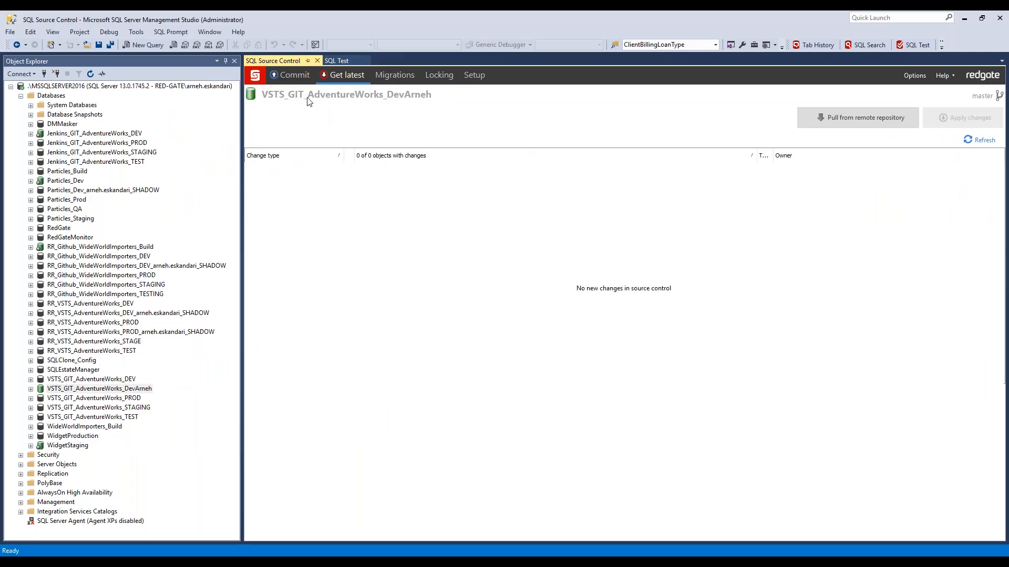
# Back in SQL Server Management Studio, create the upstream for the current branch and push it from SQL Source Control.
pyautogui.click(291, 75)
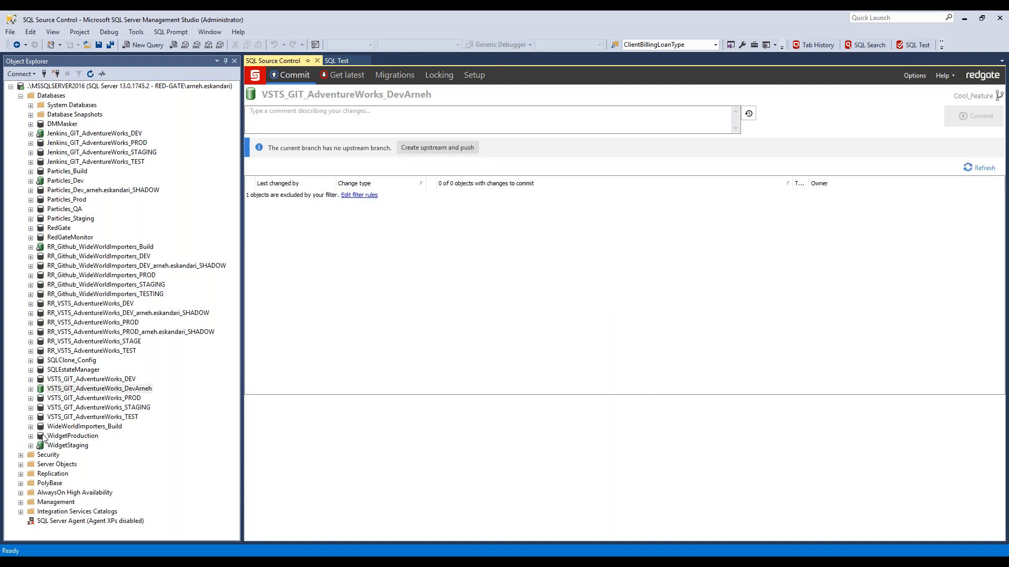
pyautogui.click(440, 147)
pyautogui.click(535, 311)
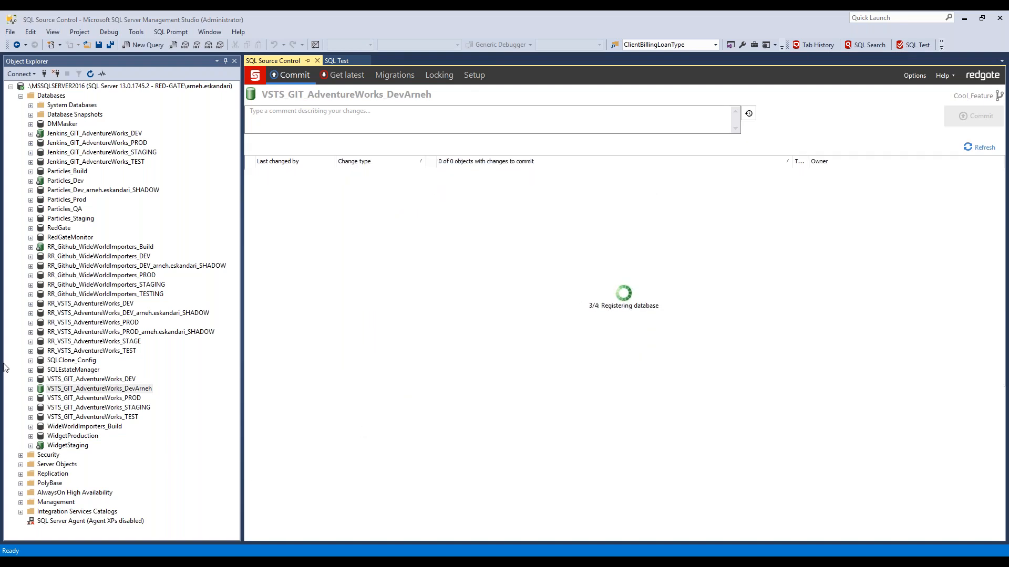
# List the columns of the cloned database's Person.Person table and open the table in the designer.
pyautogui.click(31, 389)
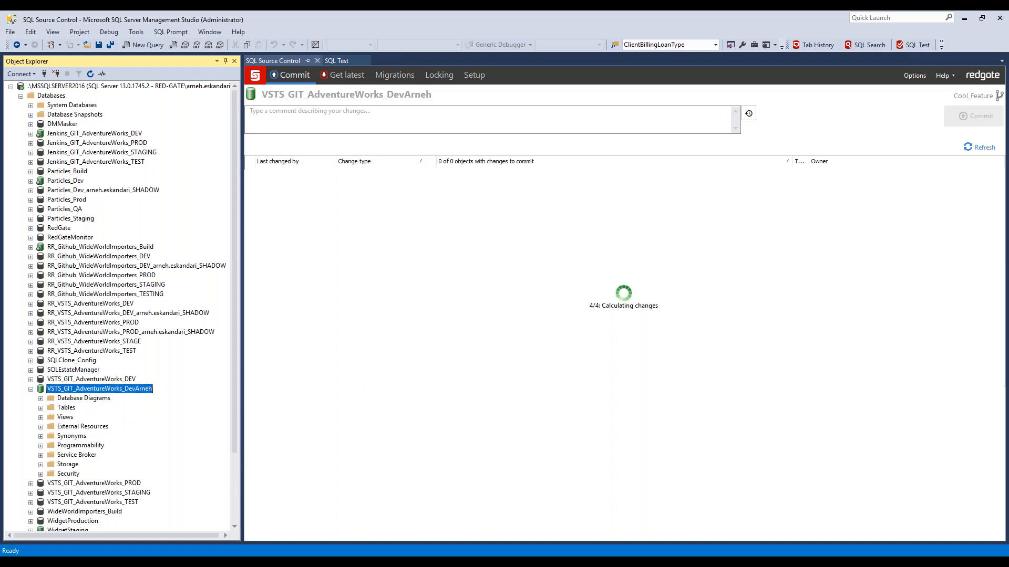
pyautogui.click(40, 408)
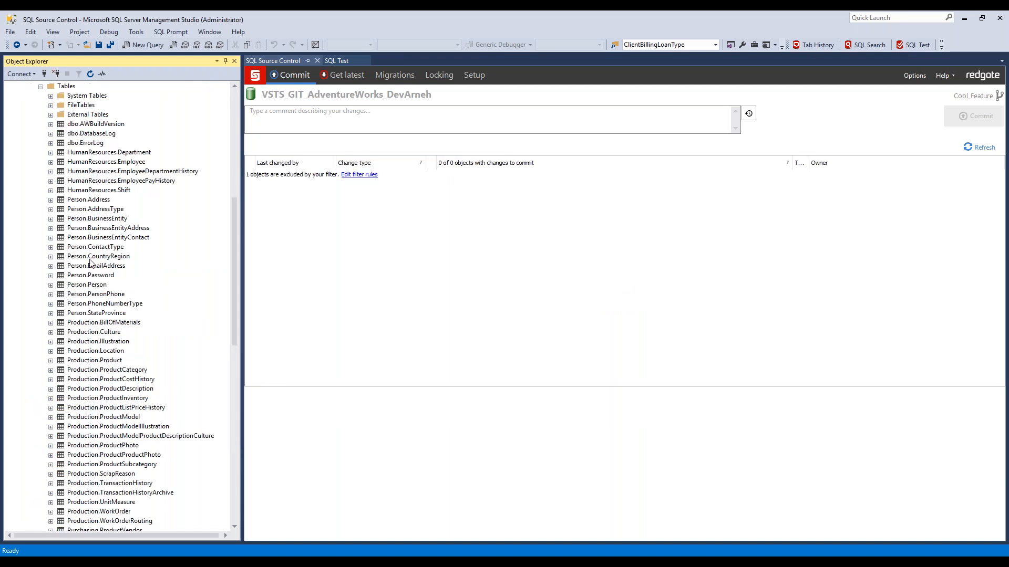
pyautogui.click(94, 201)
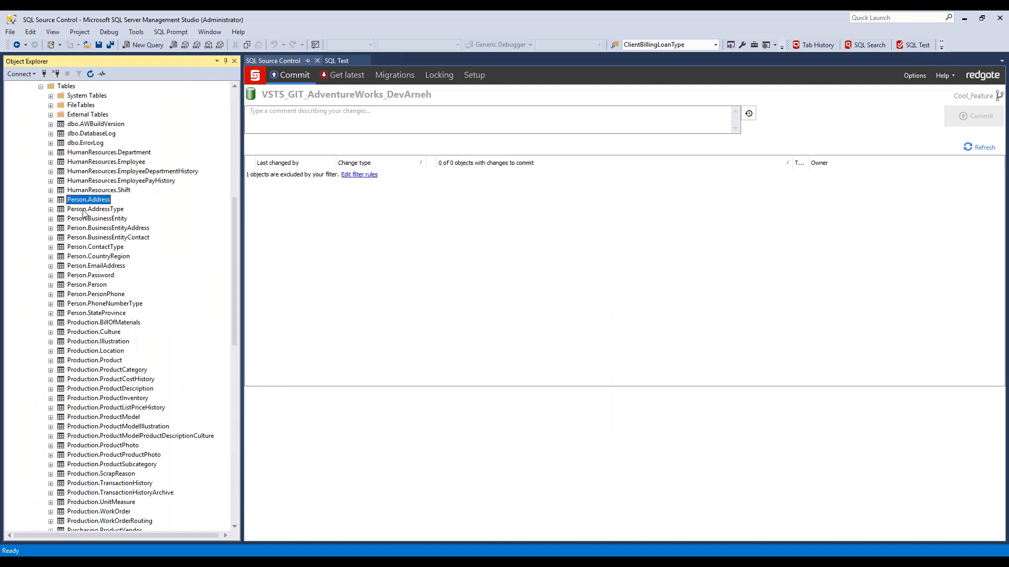
pyautogui.click(88, 285)
pyautogui.click(51, 286)
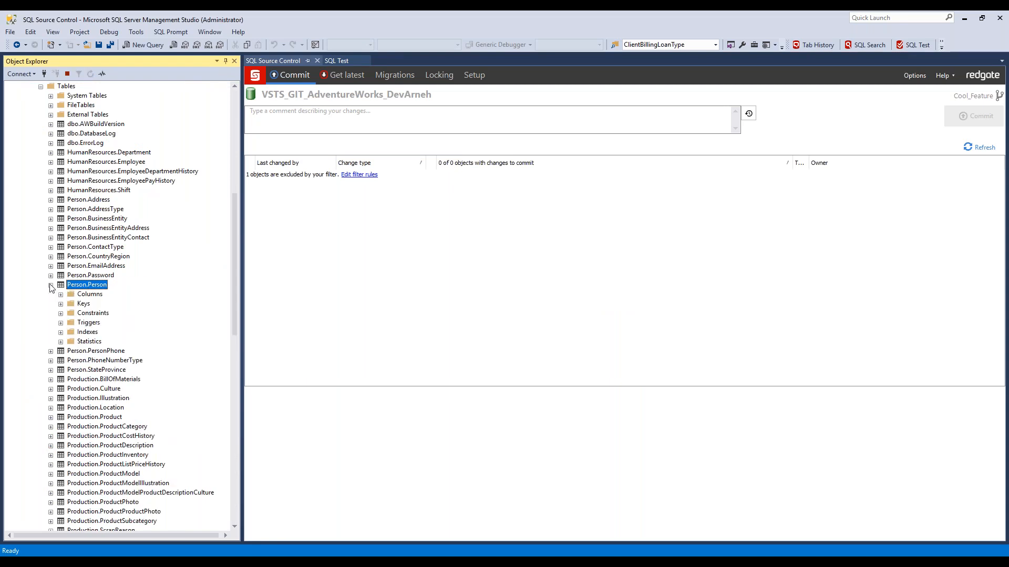
pyautogui.click(60, 295)
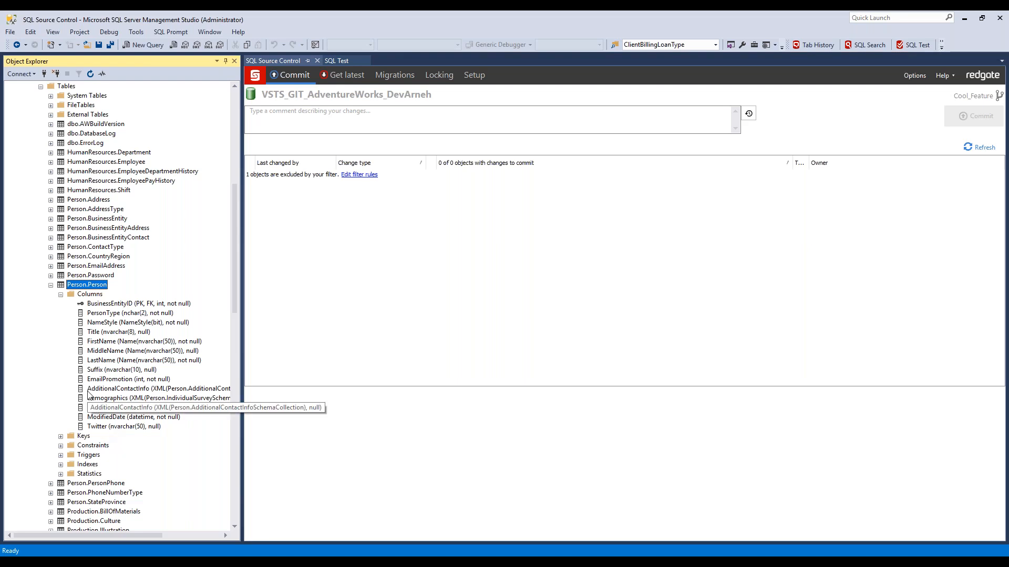
pyautogui.rightClick(95, 288)
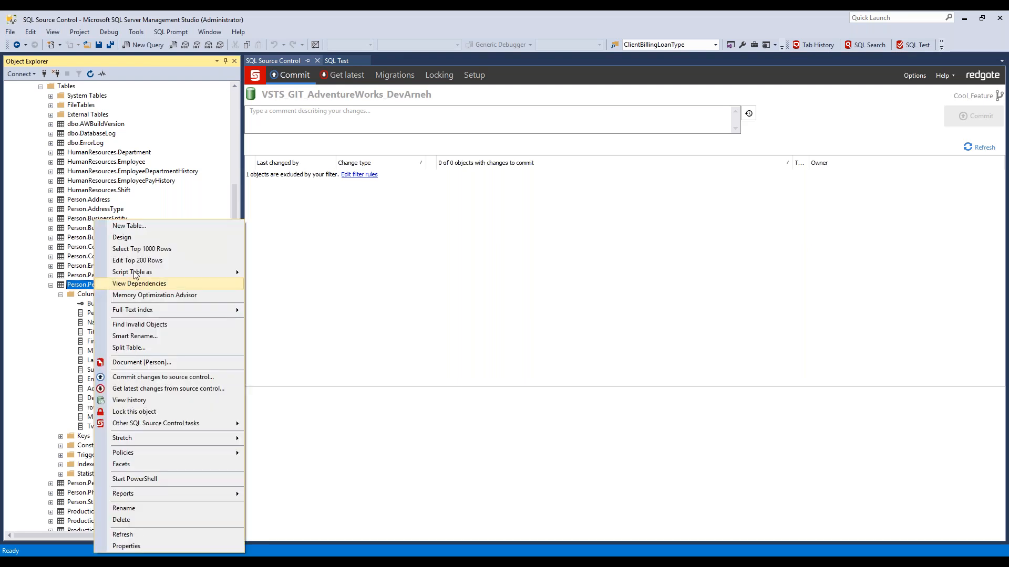
pyautogui.click(138, 237)
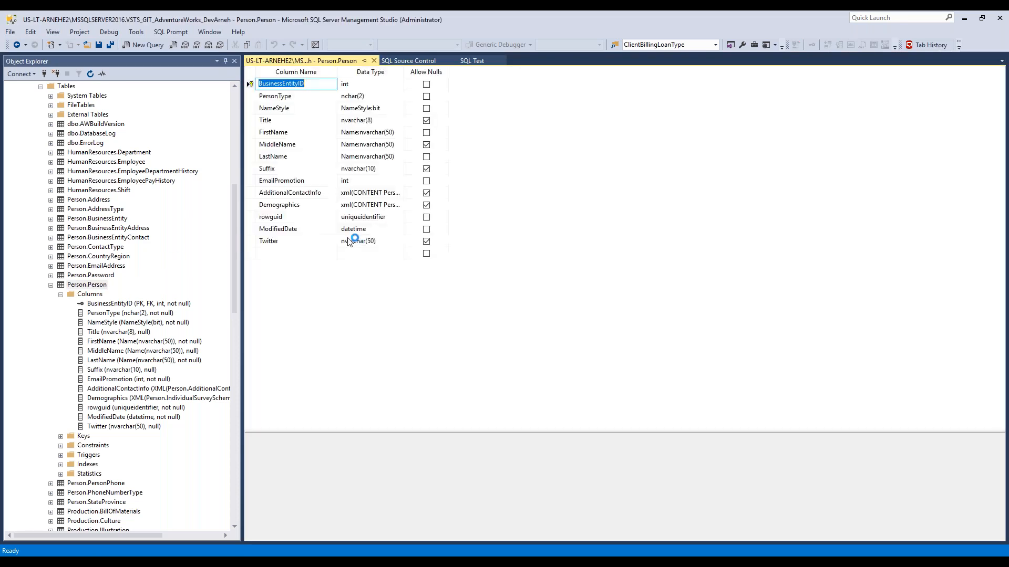
# Add a nullable Linkedin column of type nvarchar(50) to Person.Person and save the table.
pyautogui.click(281, 253)
pyautogui.write('Linkedin')
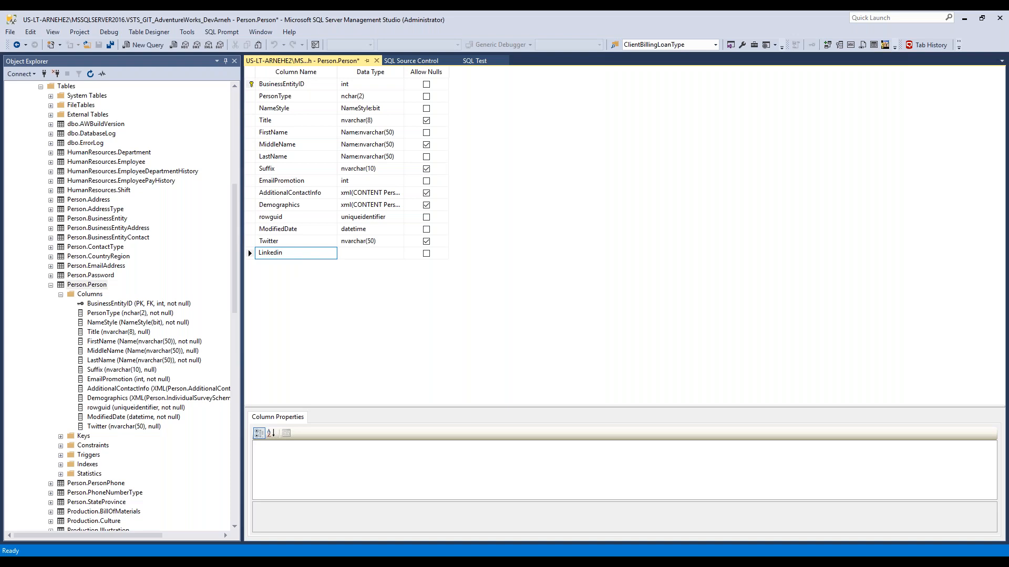
pyautogui.click(369, 254)
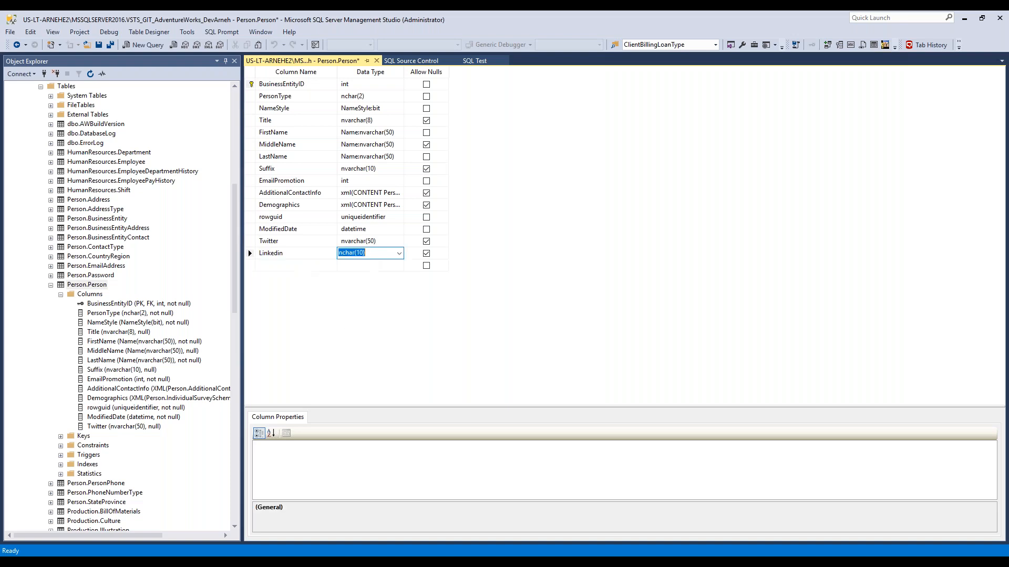
pyautogui.write('nva')
pyautogui.hotkey('ctrl', 's')
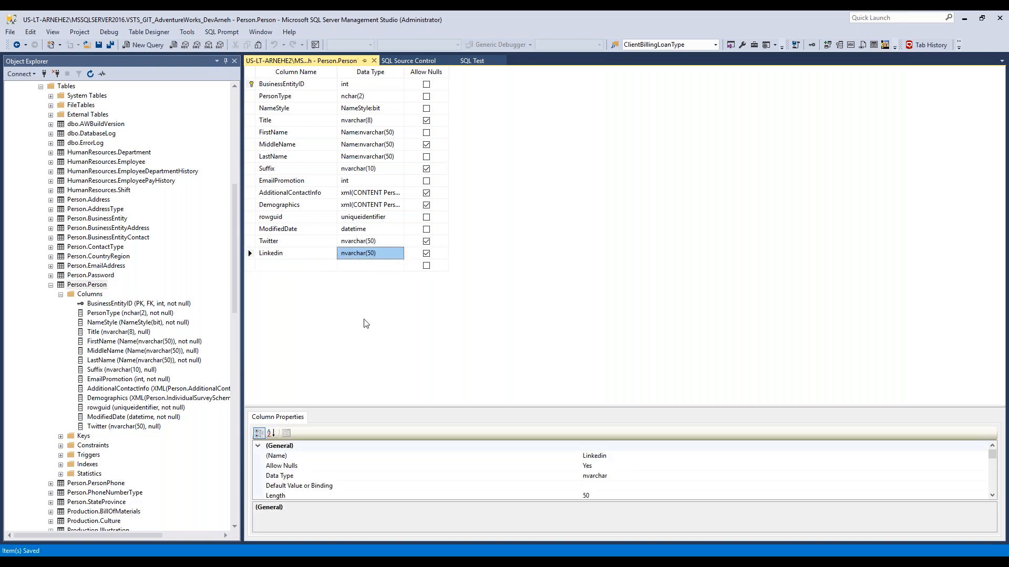
# Collapse the table list and open the stored procedure dbo.USP_GetContacts as an ALTER script.
pyautogui.click(50, 285)
pyautogui.scroll(2, 45, 144)
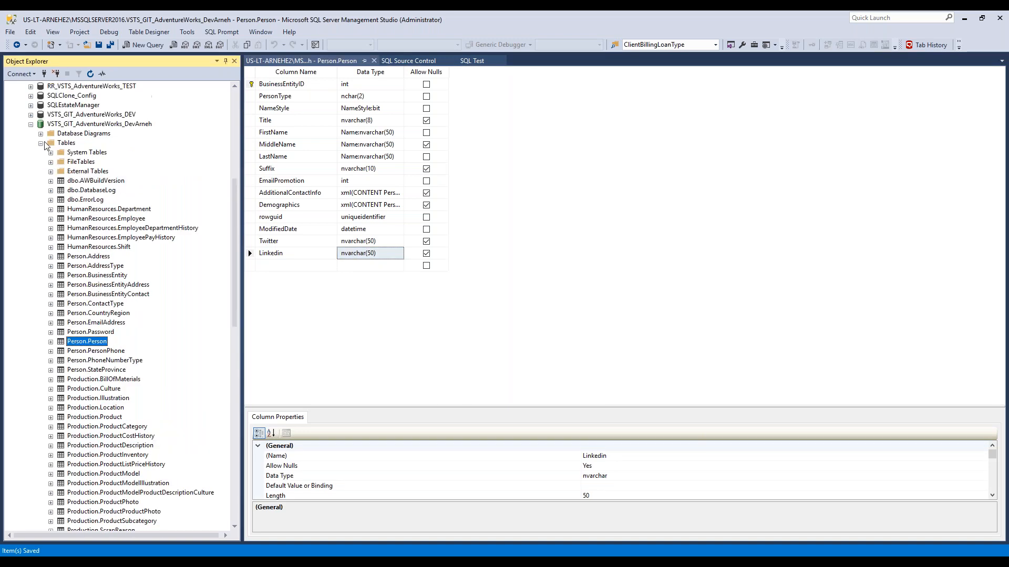
pyautogui.click(41, 143)
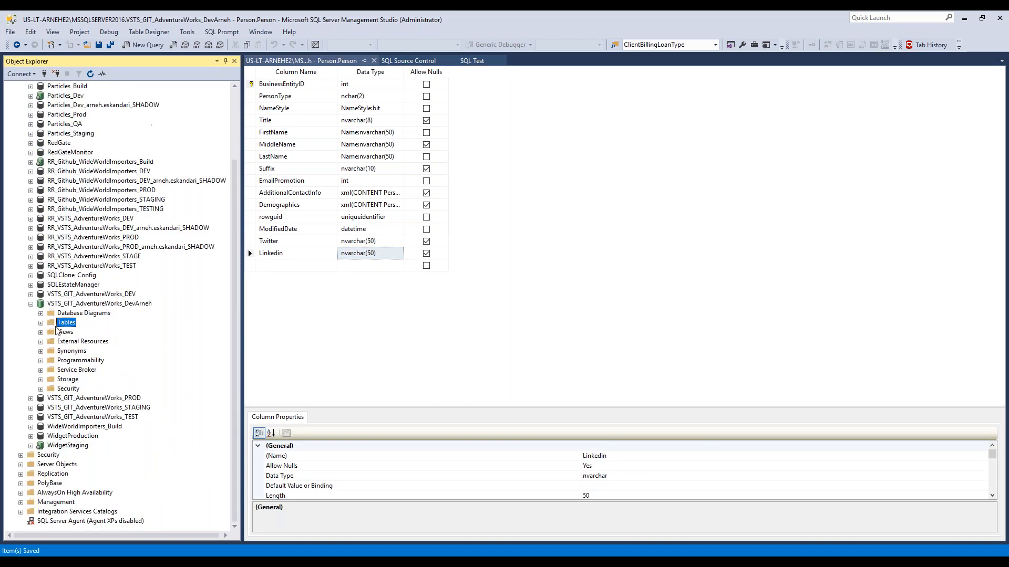
pyautogui.click(41, 361)
pyautogui.click(50, 370)
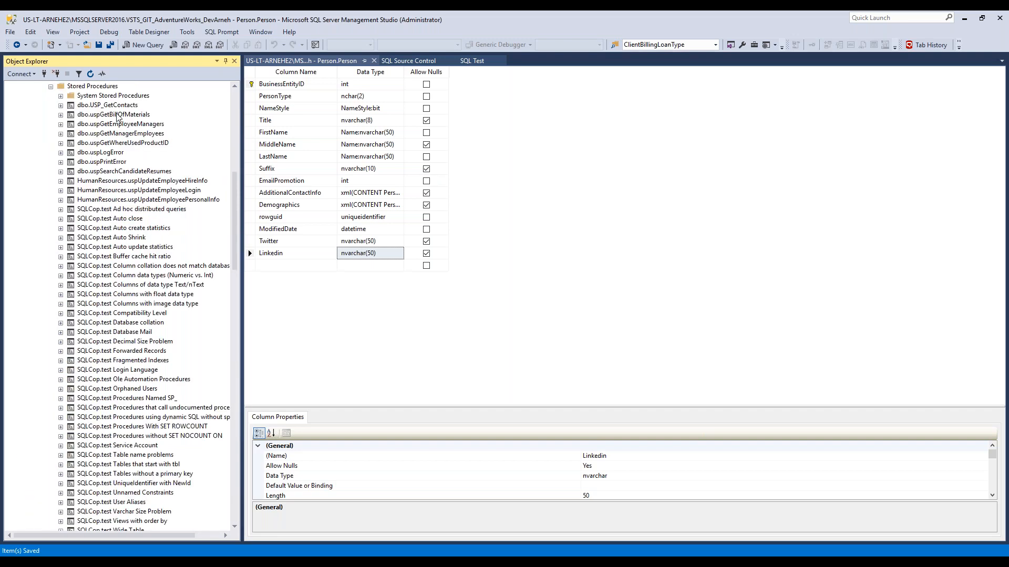
pyautogui.rightClick(112, 106)
pyautogui.press('Escape')
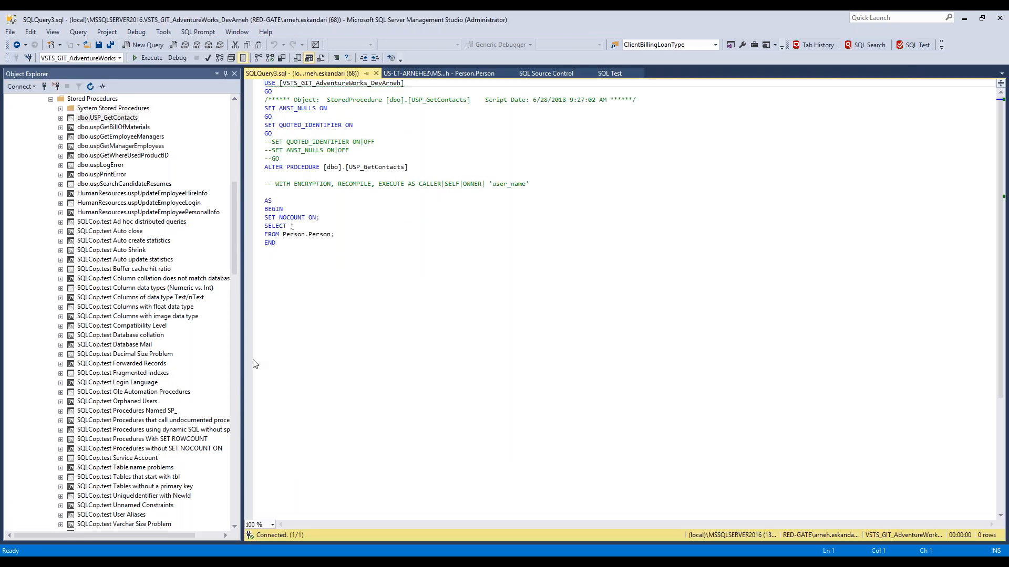
pyautogui.moveTo(292, 227)
pyautogui.click(200, 32)
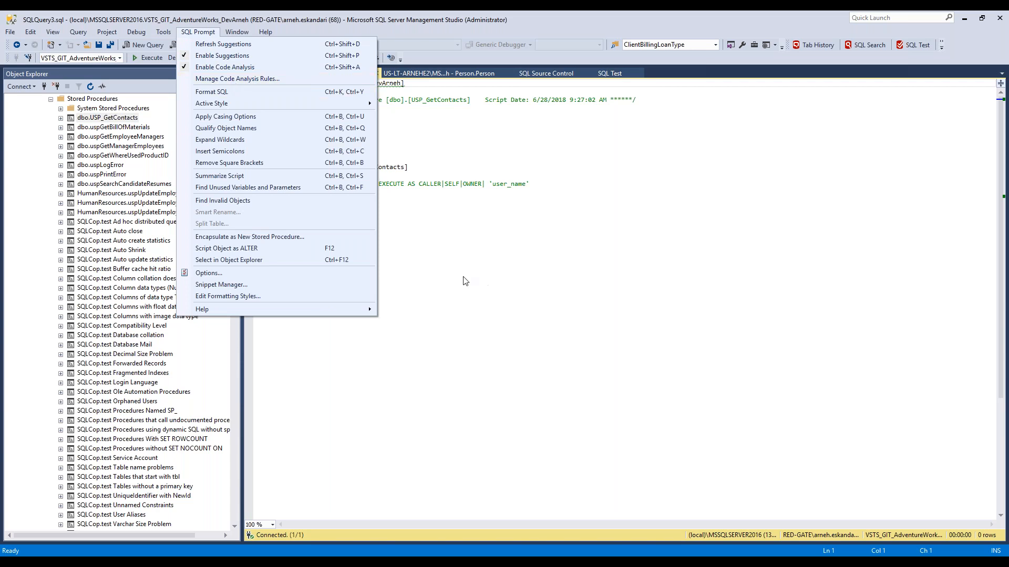
pyautogui.click(362, 218)
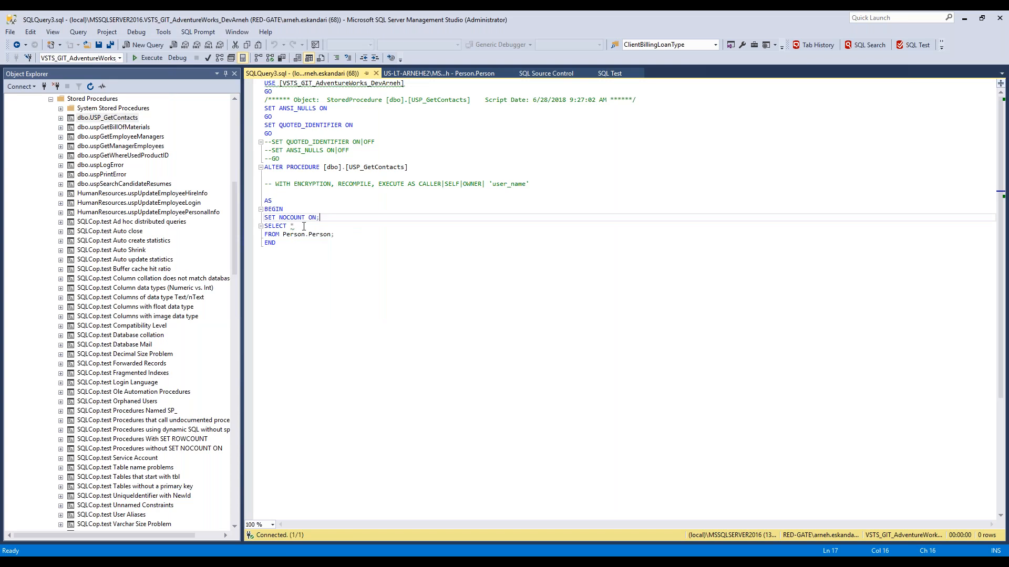
# Replace the SELECT wildcard in USP_GetContacts with the columns FirstName, LastName, MiddleName and Title using the column picker.
pyautogui.click(304, 226)
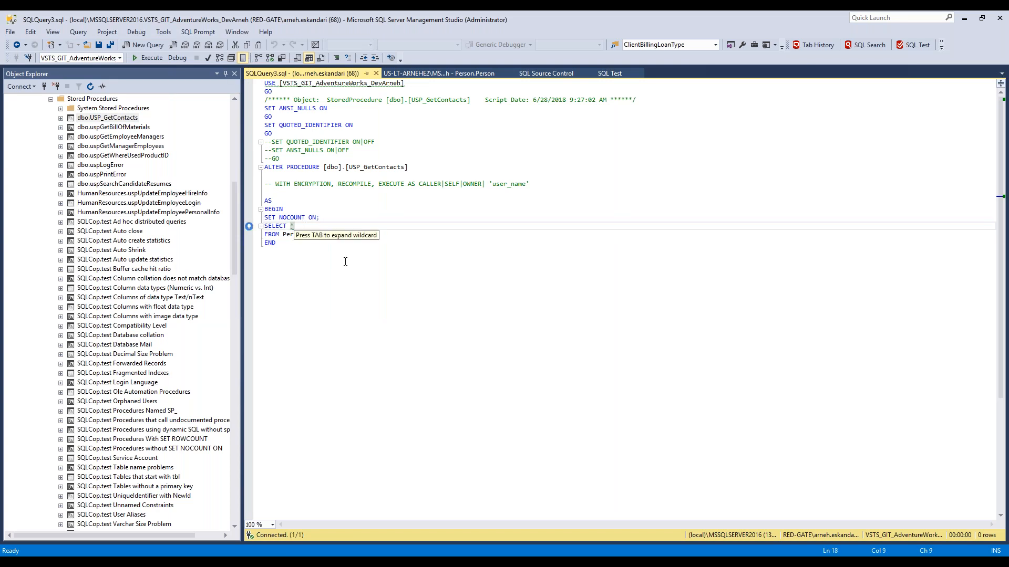
pyautogui.press('BackSpace')
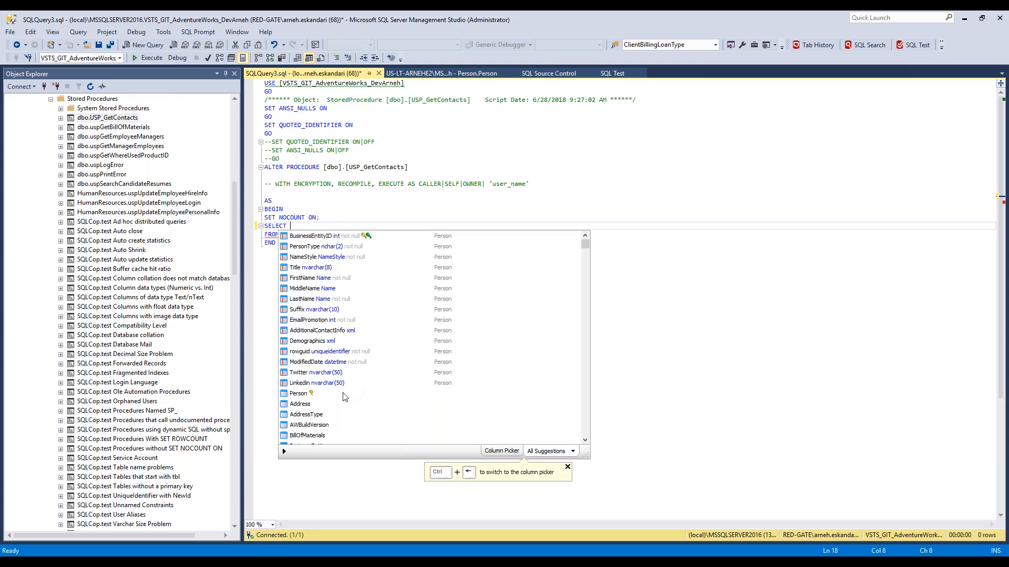
pyautogui.click(504, 452)
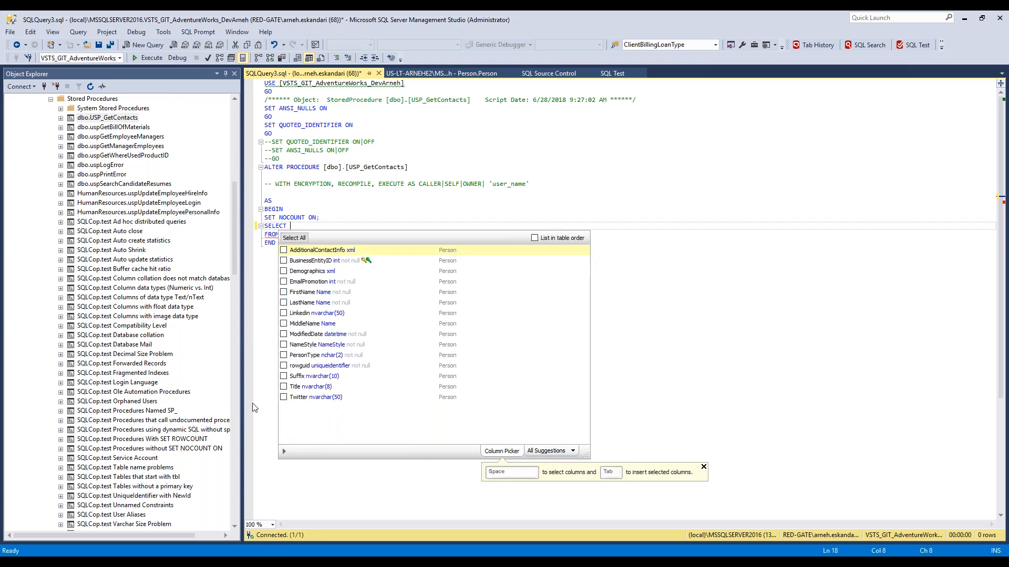
pyautogui.click(284, 292)
pyautogui.click(284, 303)
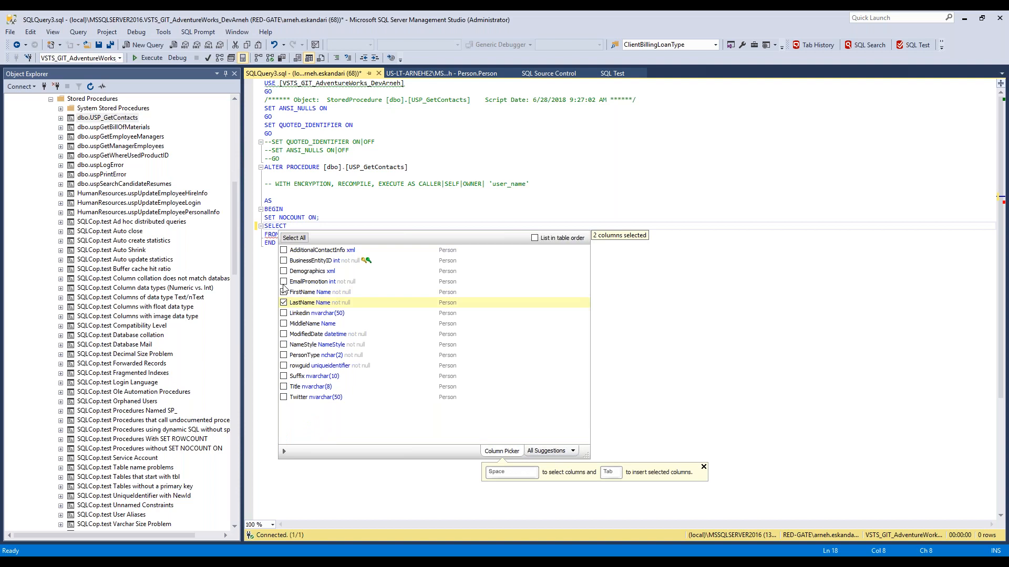
pyautogui.click(284, 324)
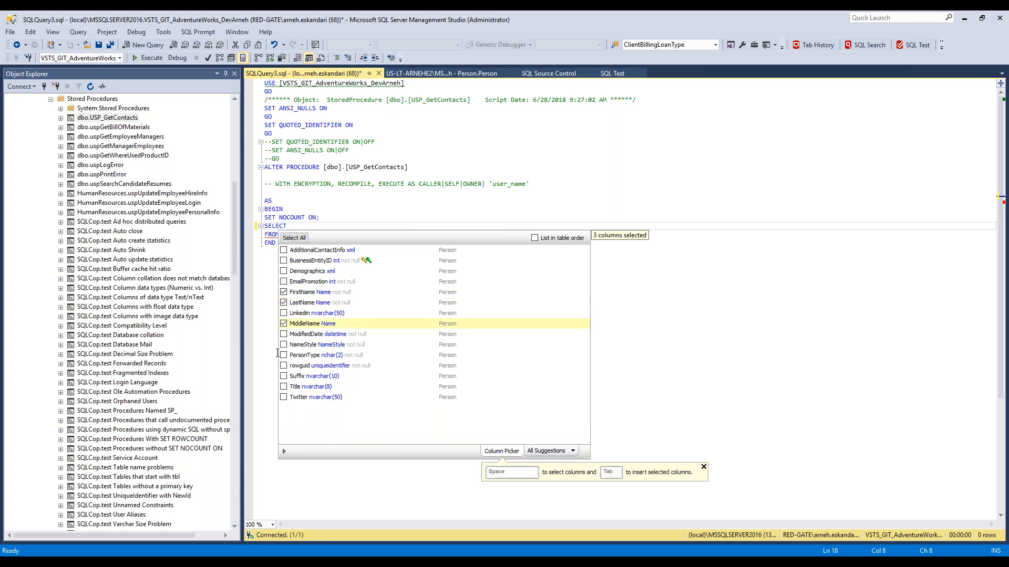
pyautogui.click(284, 387)
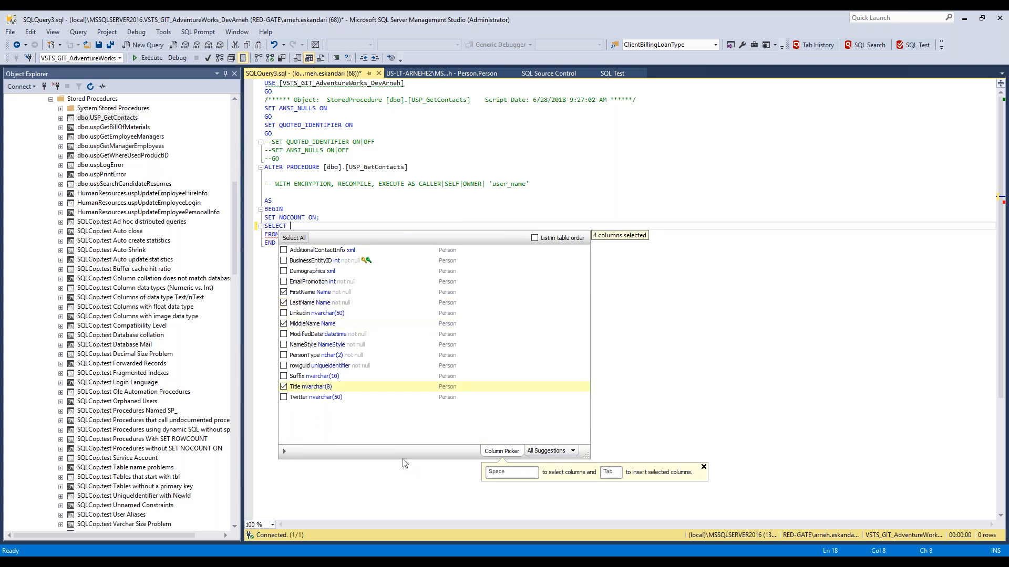
pyautogui.press('Tab')
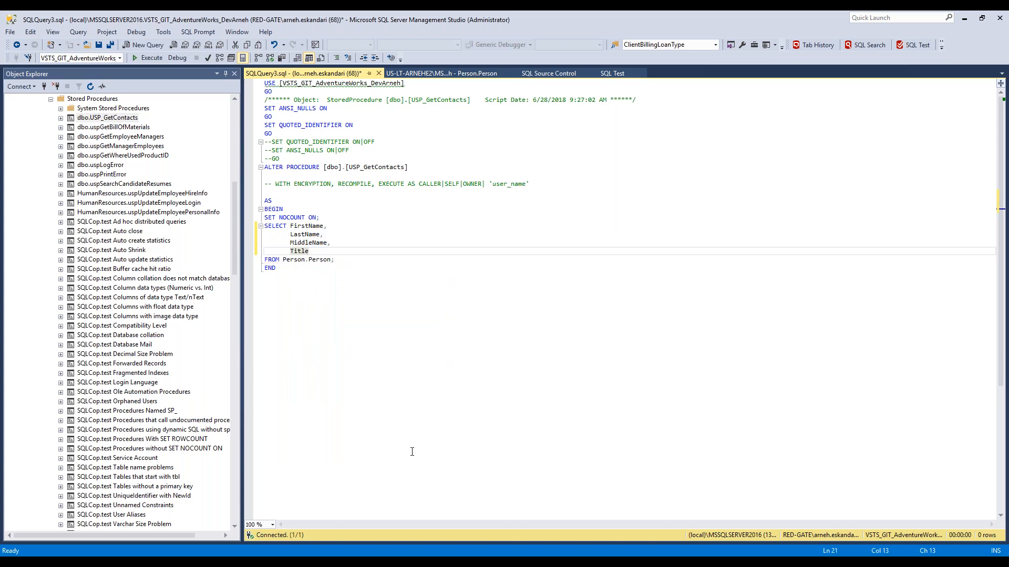
# Format the USP_GetContacts script with SQL Prompt and execute it to alter the procedure.
pyautogui.hotkey('ctrl', 'k')
pyautogui.hotkey('ctrl', 'y')
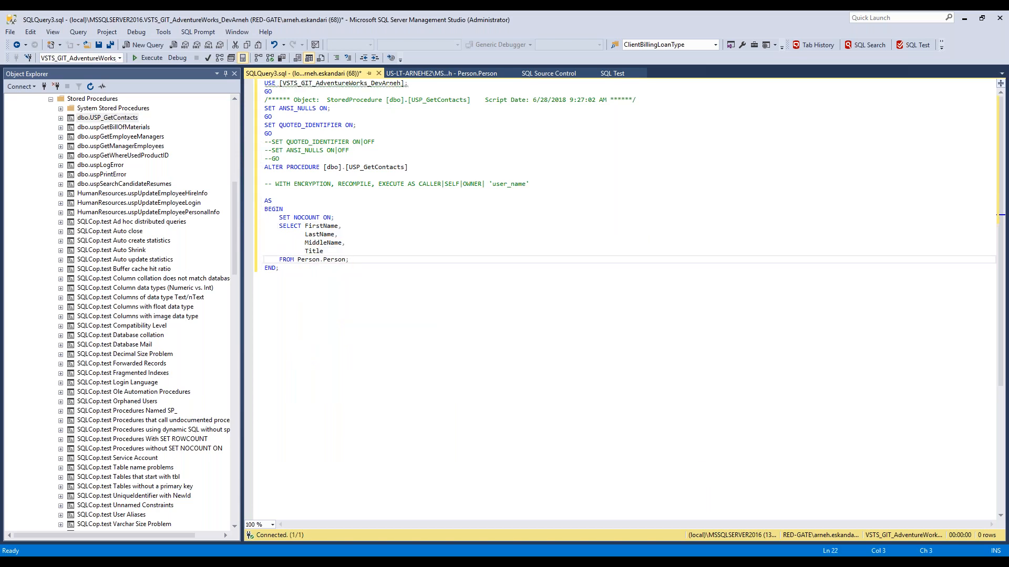
pyautogui.press('F5')
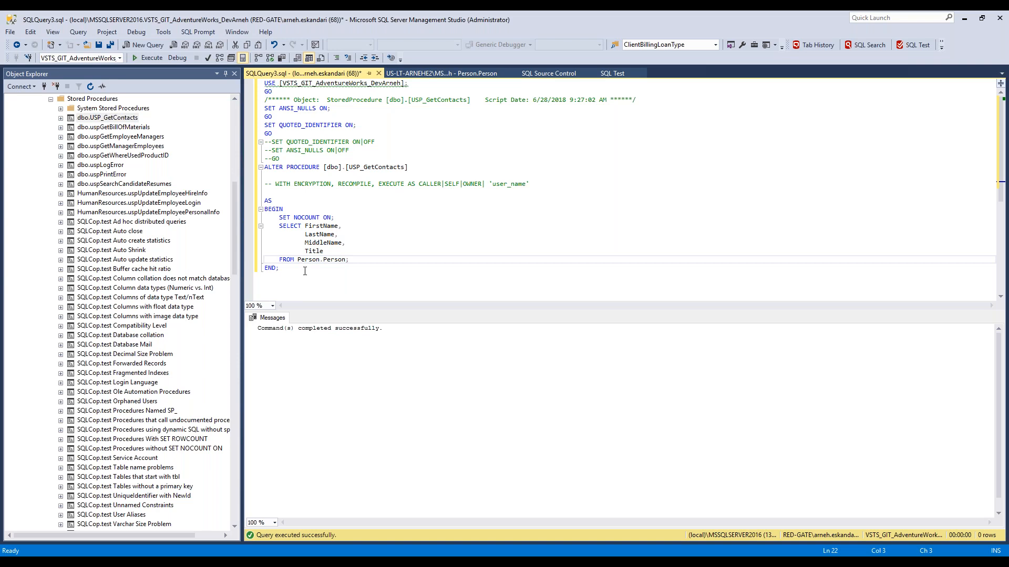
# Replace the query text with an INSERT INTO statement for Person.ContactType, built from the ii snippet and the suggested table.
pyautogui.hotkey('ctrl', 'a')
pyautogui.press('Delete')
pyautogui.write('ii')
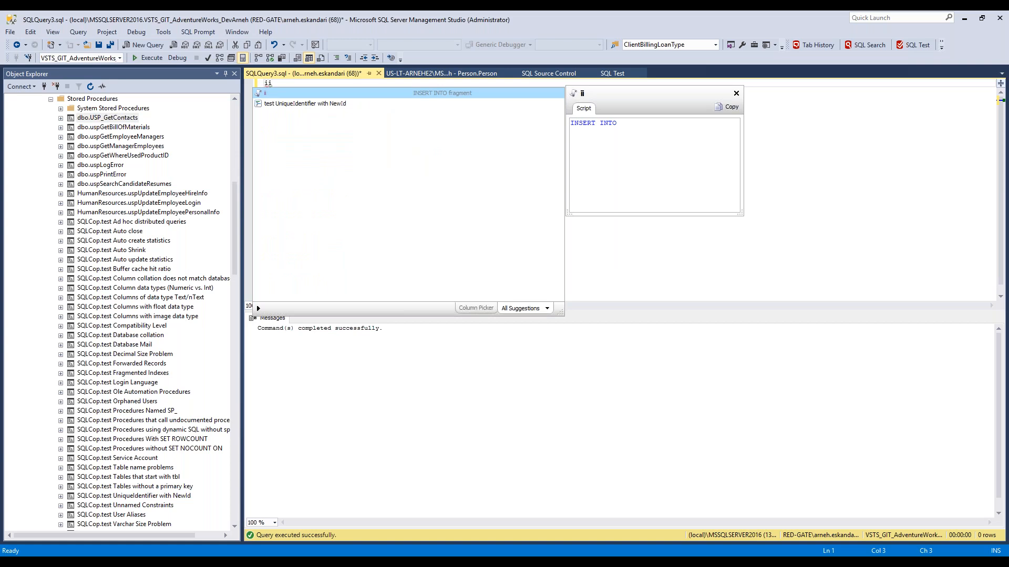
pyautogui.press('Tab')
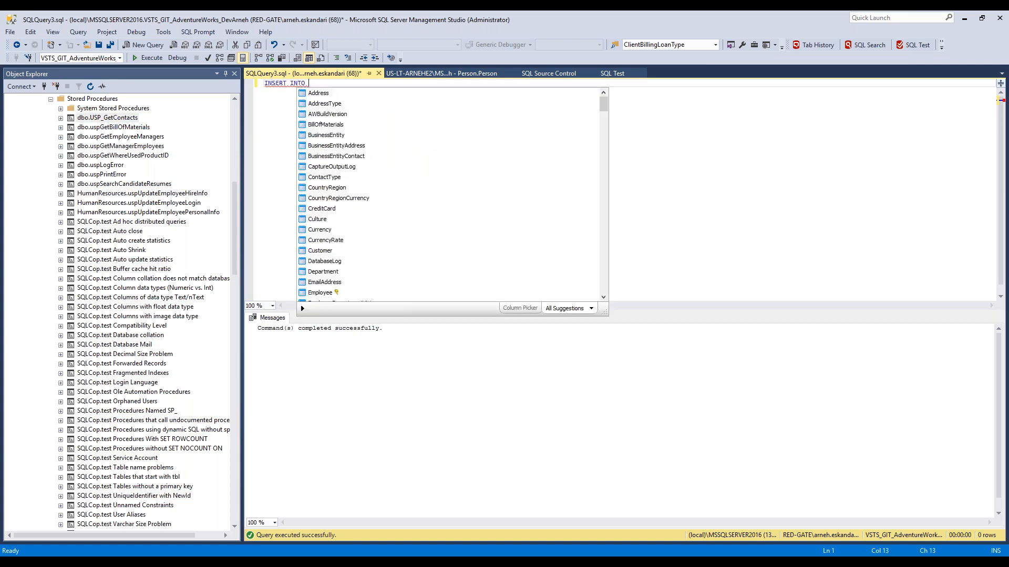
pyautogui.write('con')
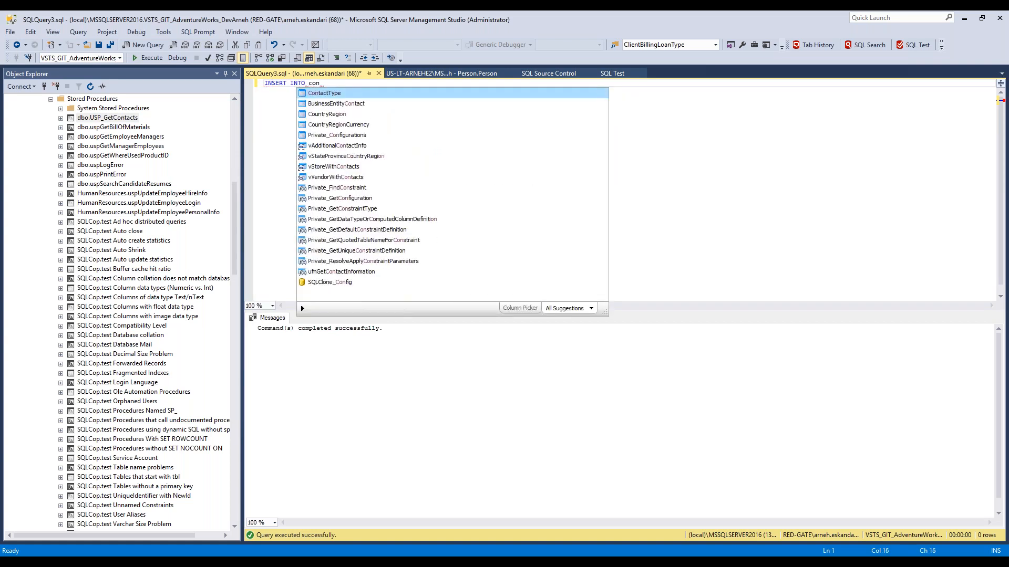
pyautogui.press('Tab')
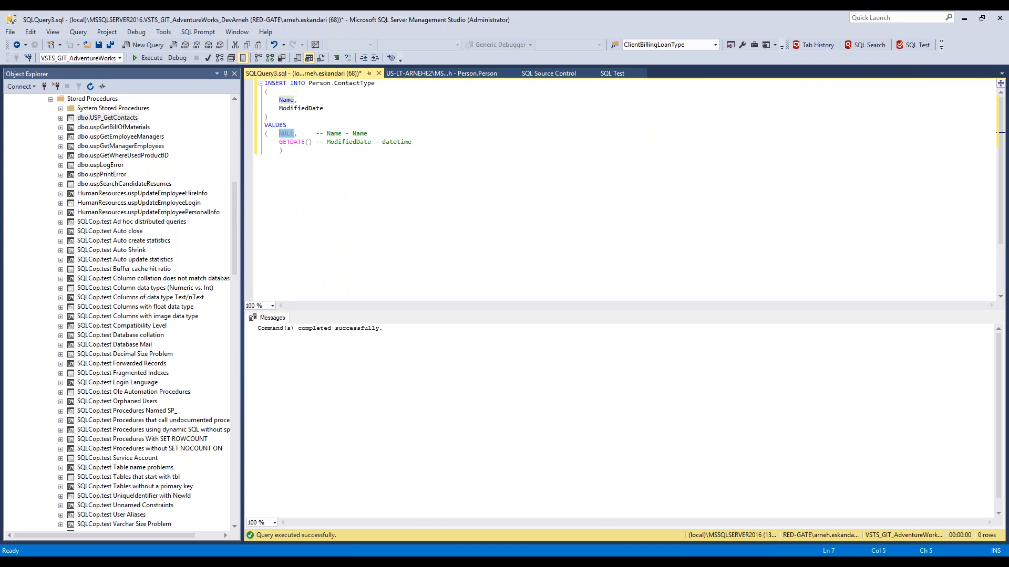
# Set the inserted Name value to 'Development Manager ' and execute the INSERT statement.
pyautogui.write("''")
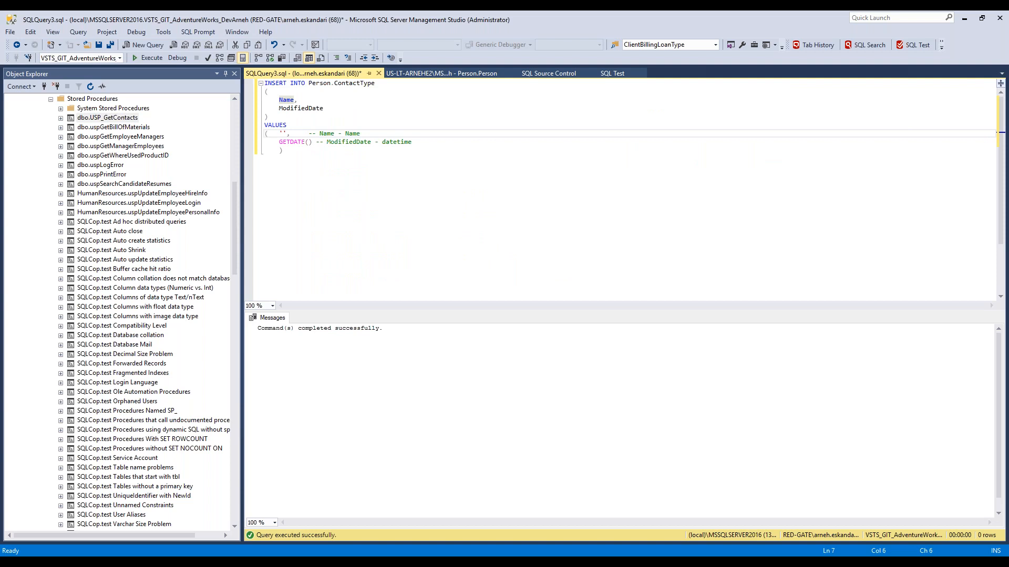
pyautogui.write('Deve')
pyautogui.write('lop')
pyautogui.write('me')
pyautogui.write('nt')
pyautogui.write('pment')
pyautogui.write(' Manager')
pyautogui.press('F5')
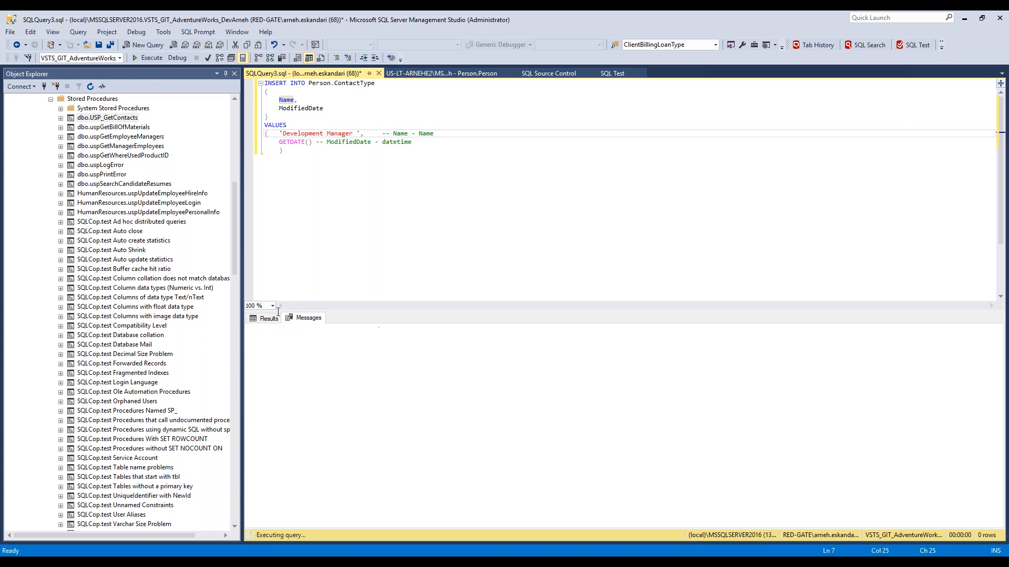
# List the cloned database's changes to commit to source control and enlarge the difference view.
pyautogui.scroll(2, 160, 350)
pyautogui.scroll(3, 161, 350)
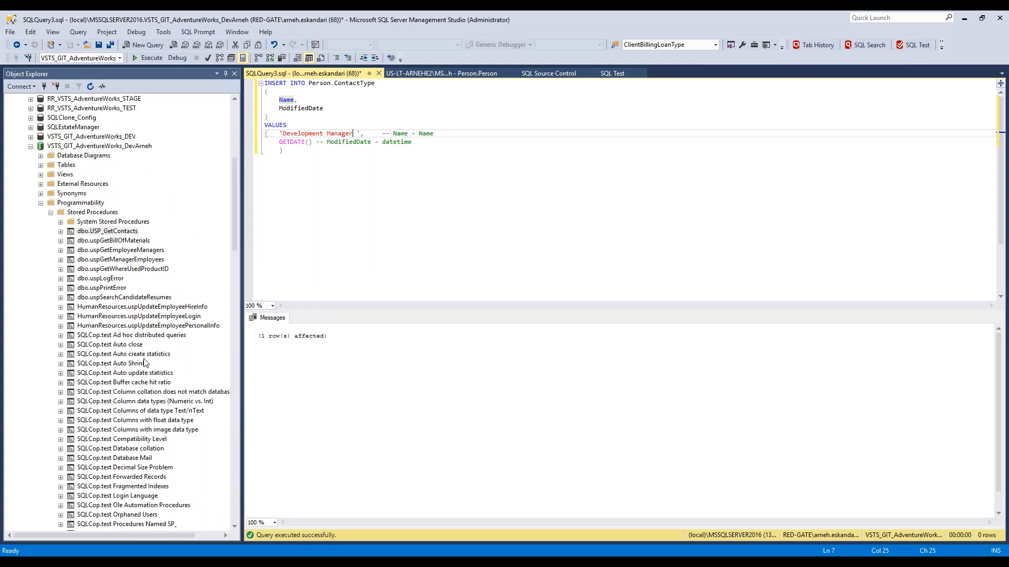
pyautogui.rightClick(94, 174)
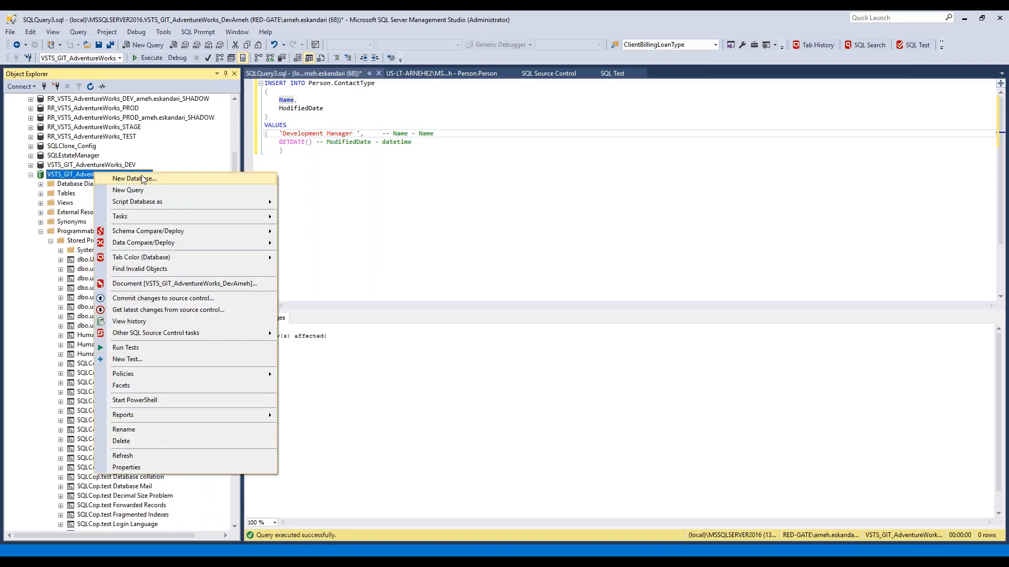
pyautogui.click(169, 299)
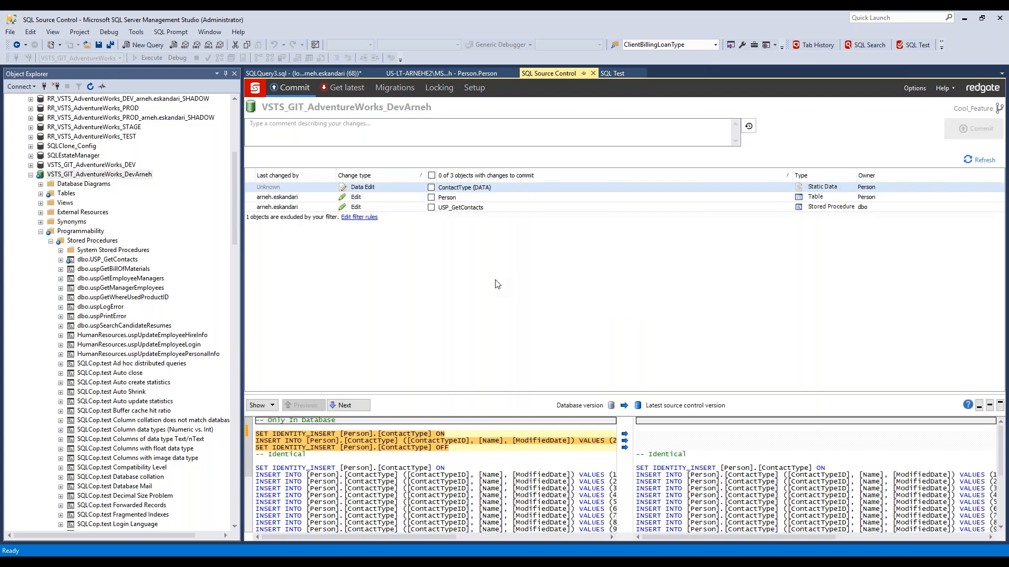
pyautogui.moveTo(531, 392); pyautogui.dragTo(529, 315)
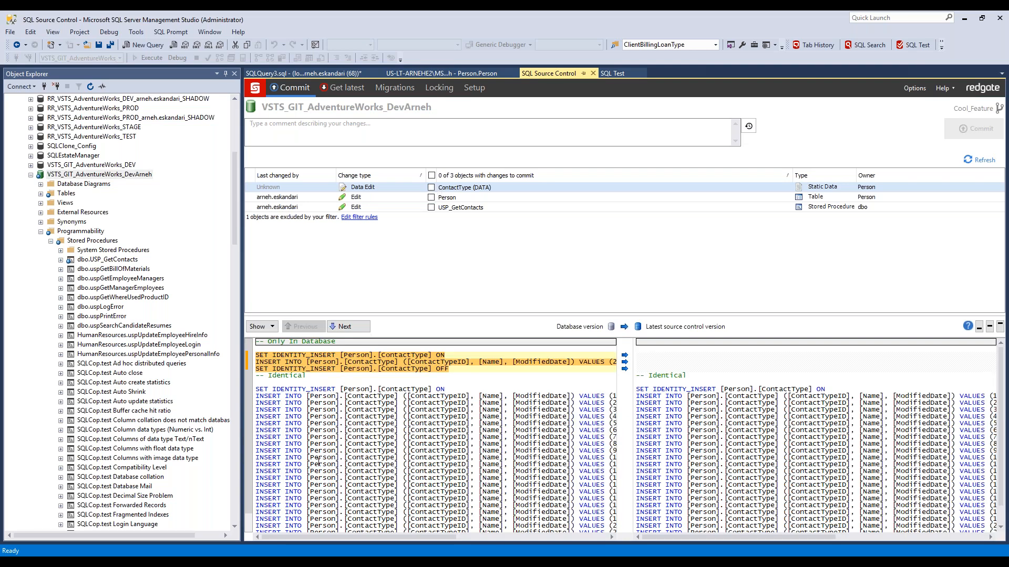
pyautogui.moveTo(342, 535)
pyautogui.mouseDown()
pyautogui.moveTo(469, 553)
pyautogui.moveTo(344, 547)
pyautogui.mouseUp()
# Include the ContactType data, Person table and USP_GetContacts changes in the commit, checking the new Linkedin line in the comparison.
pyautogui.click(431, 188)
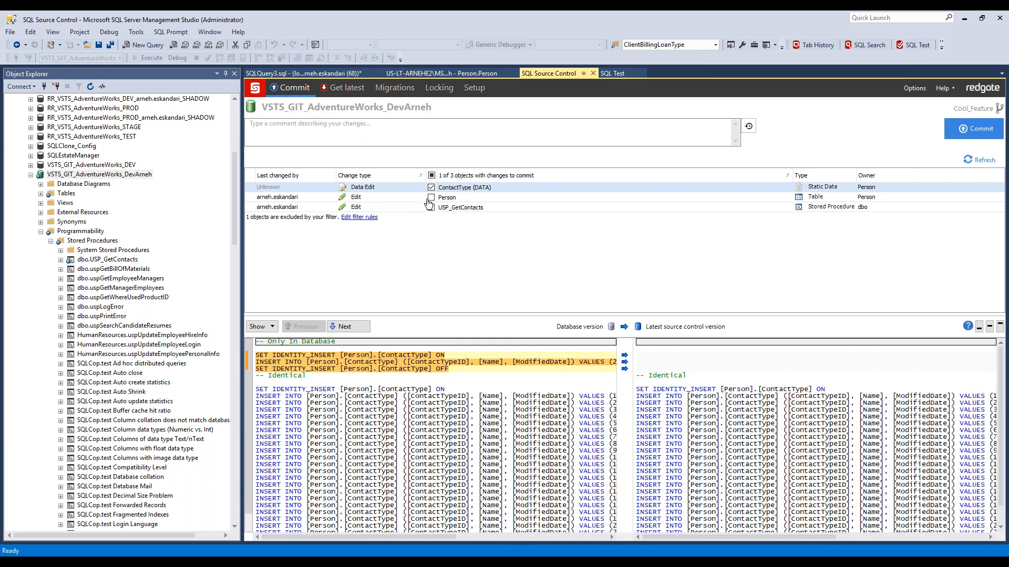
pyautogui.click(432, 198)
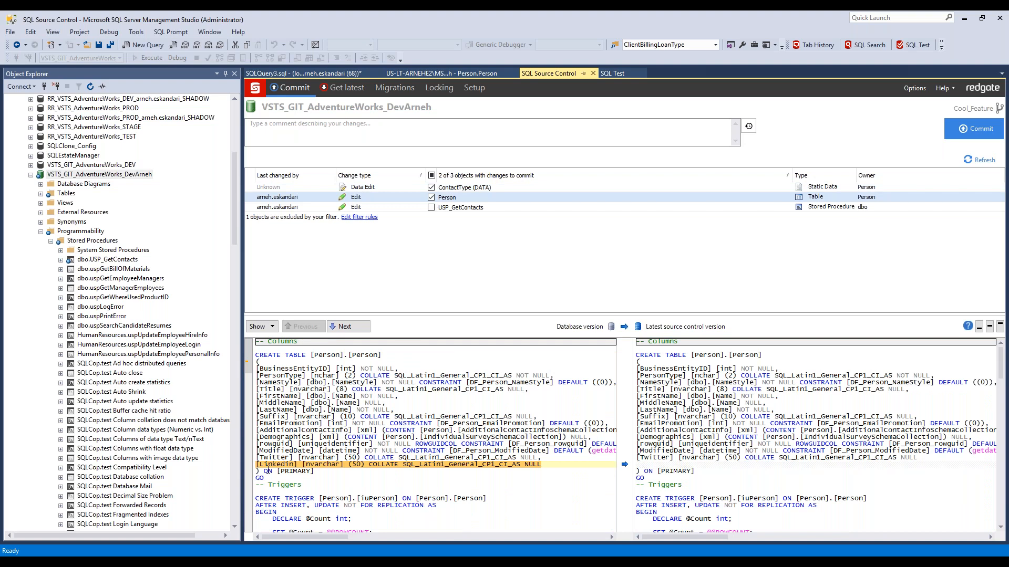
pyautogui.moveTo(257, 465); pyautogui.dragTo(317, 473)
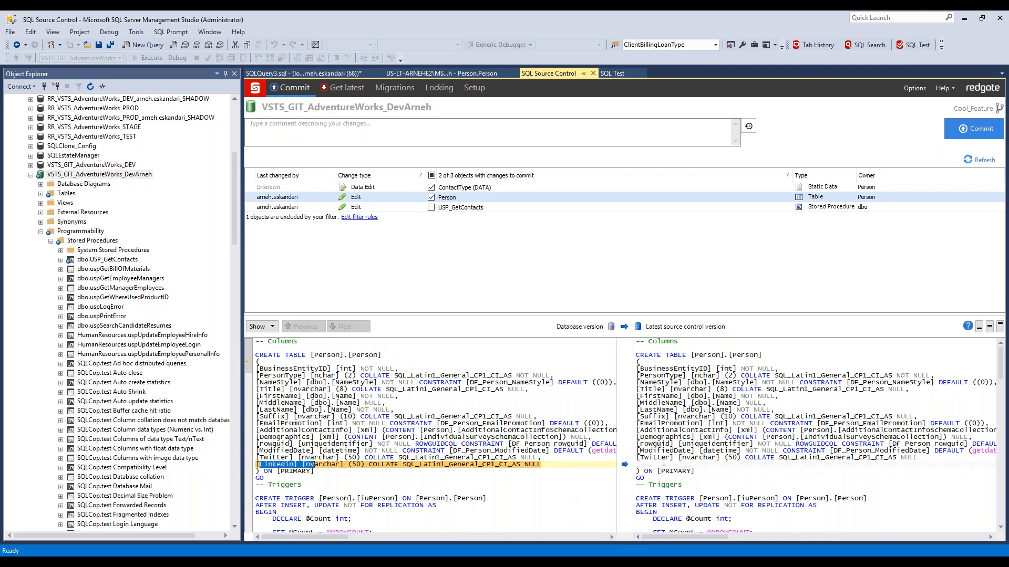
pyautogui.click(431, 208)
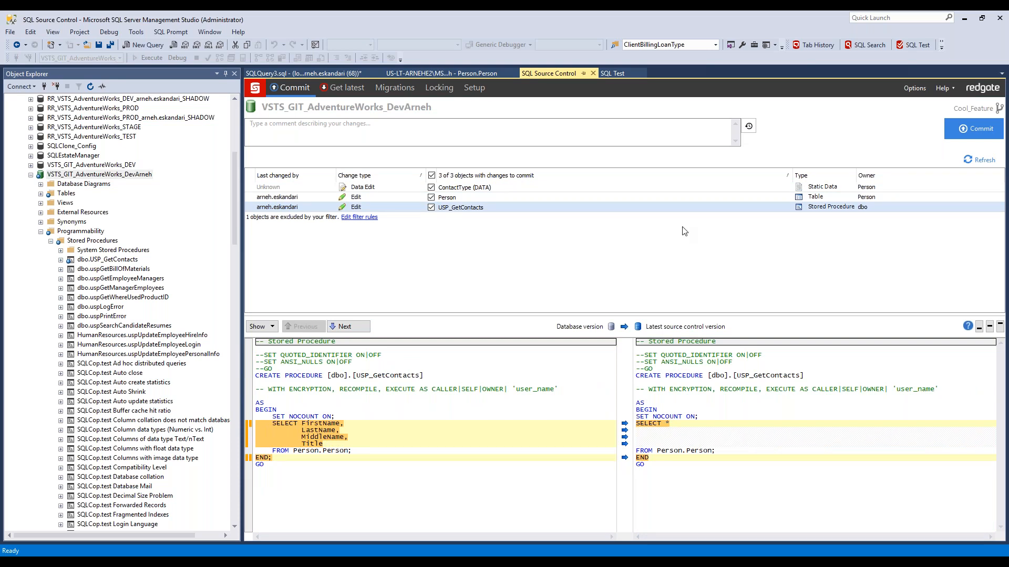
# Commit the selected changes with the comment "added linkedin to person table, fixed bad practice with sproc, added look up data".
pyautogui.click(300, 131)
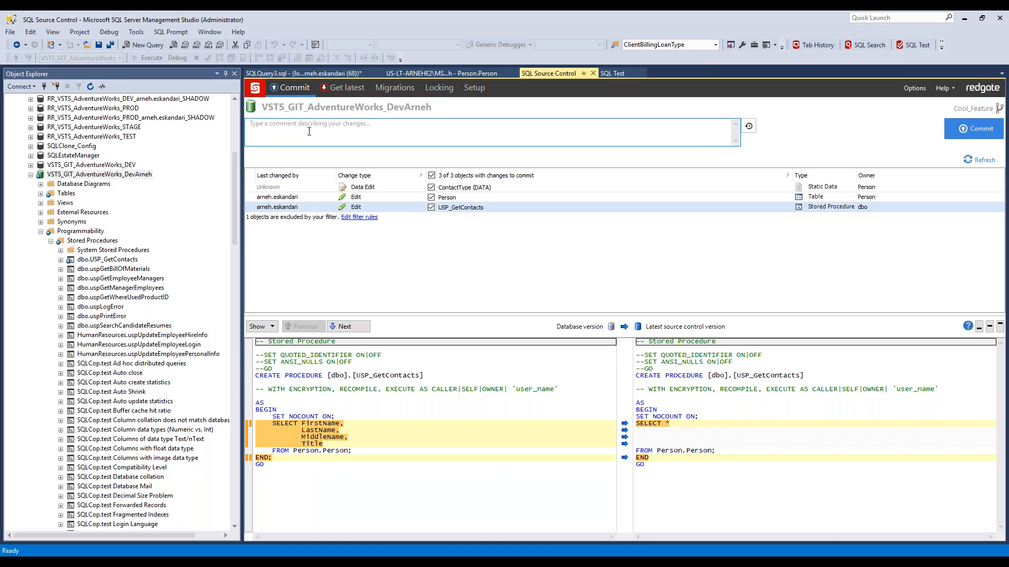
pyautogui.write('a')
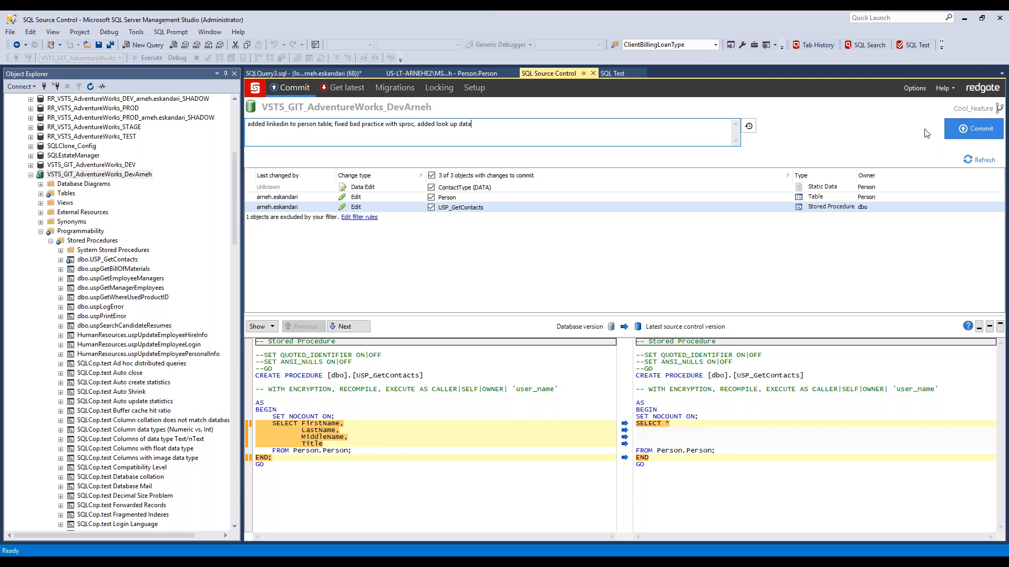
pyautogui.click(972, 129)
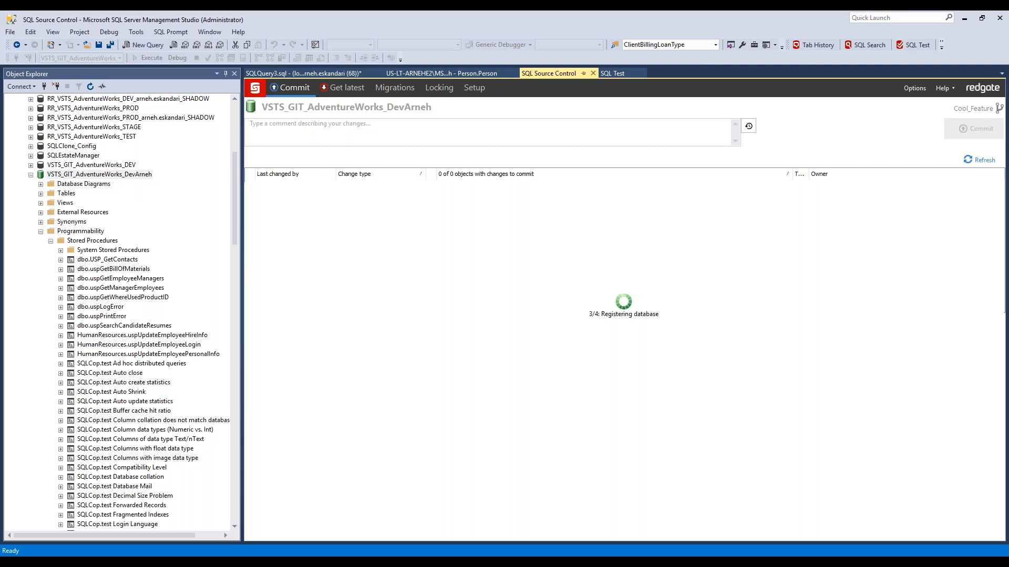
# Switch to SQL Test, select the cloned database and refresh the list of tests.
pyautogui.click(616, 73)
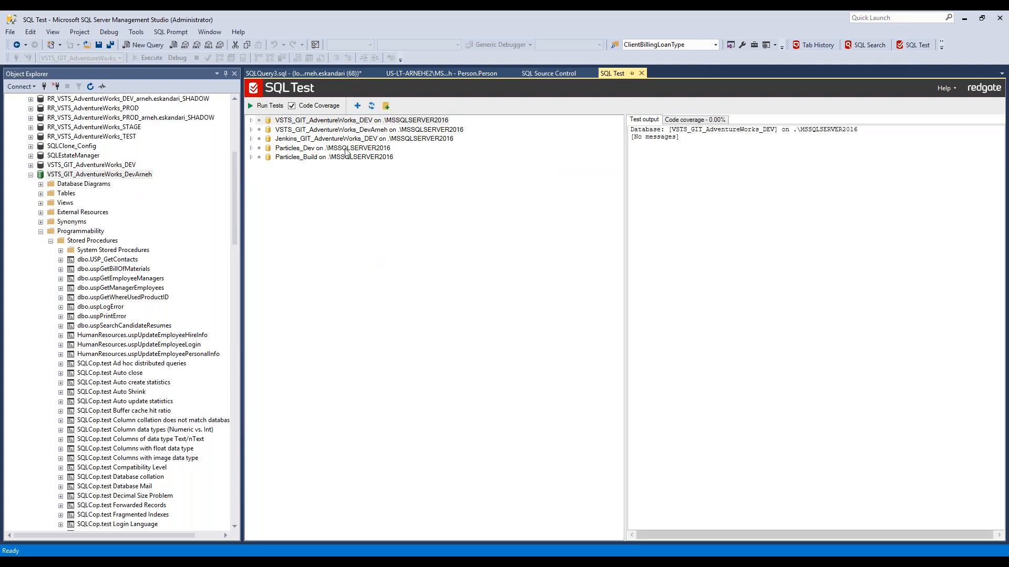
pyautogui.click(354, 131)
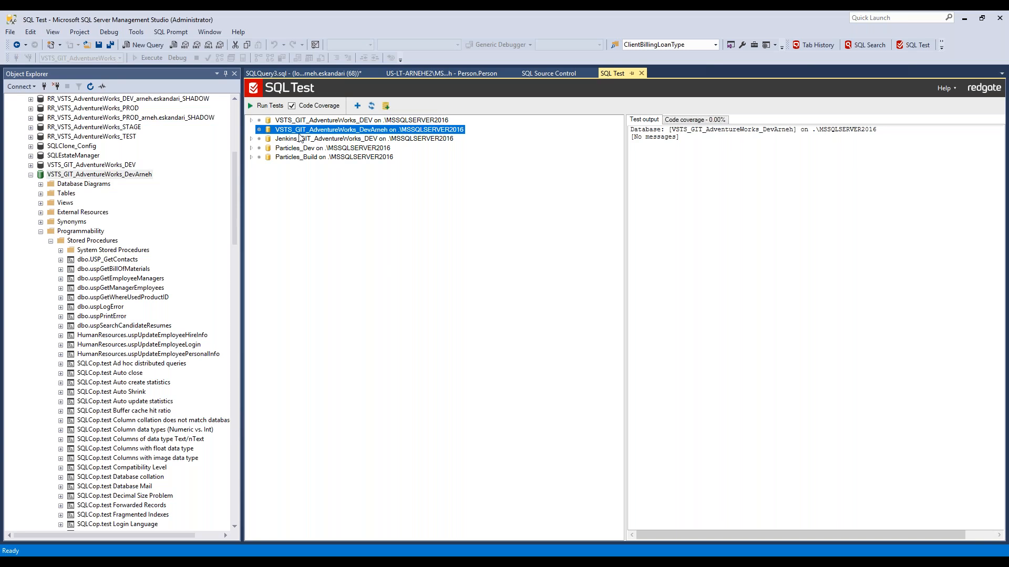
pyautogui.click(329, 121)
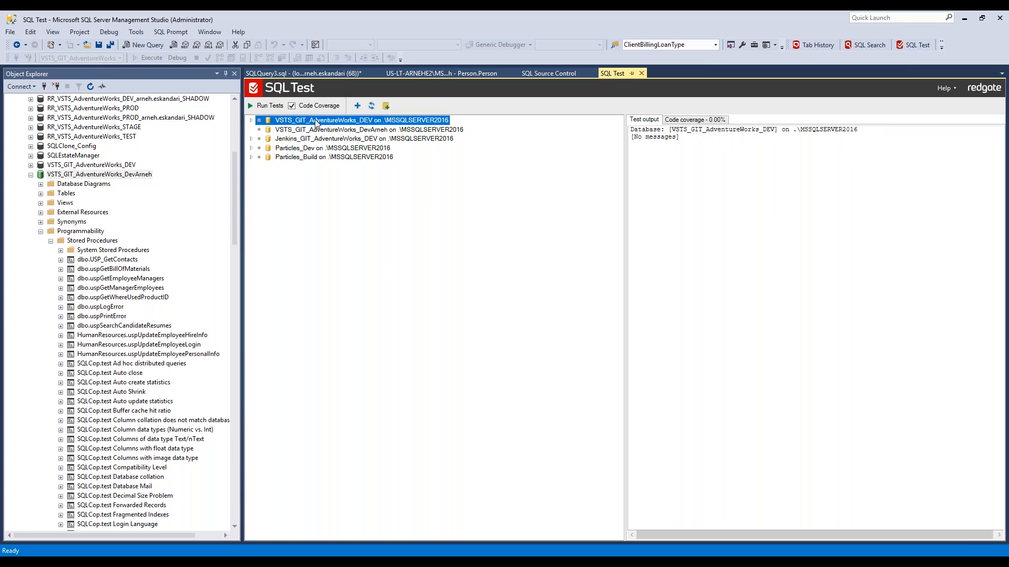
pyautogui.click(325, 134)
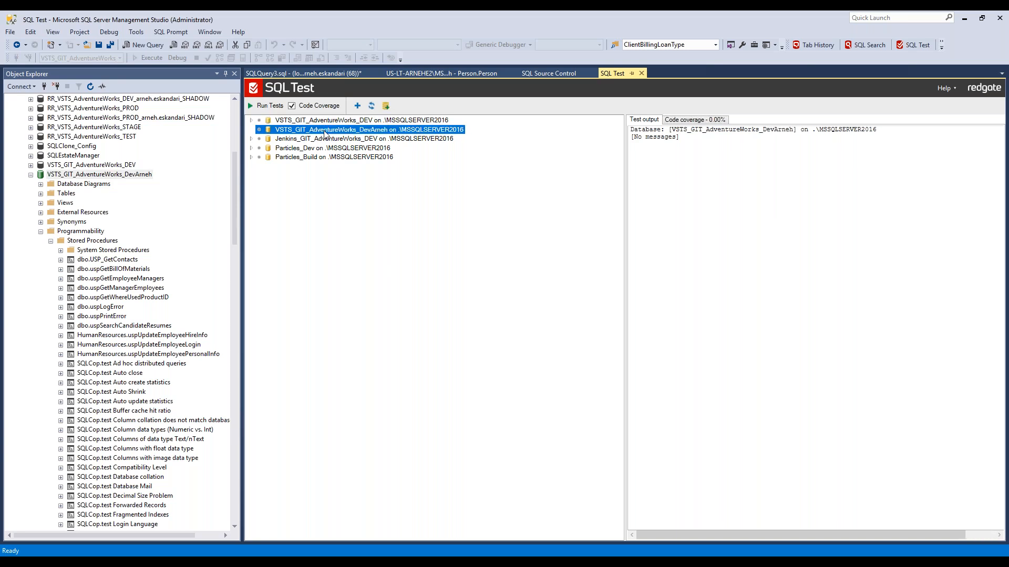
pyautogui.click(372, 106)
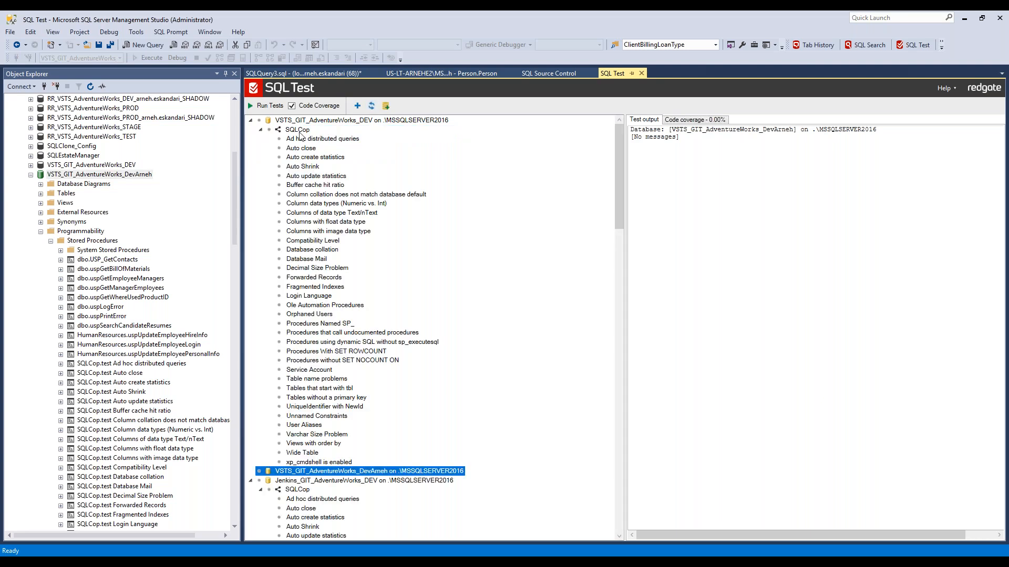
# Collapse the VSTS_GIT_AdventureWorks_DEV tests and run the SQLCop test class on the cloned database.
pyautogui.rightClick(300, 134)
pyautogui.moveTo(616, 210); pyautogui.dragTo(611, 150)
pyautogui.click(251, 120)
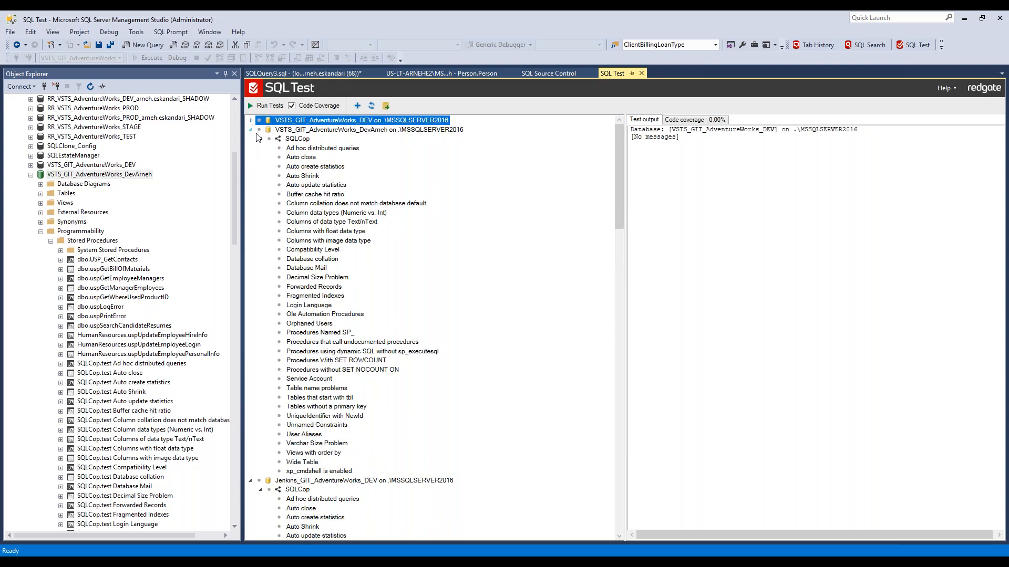
pyautogui.rightClick(292, 141)
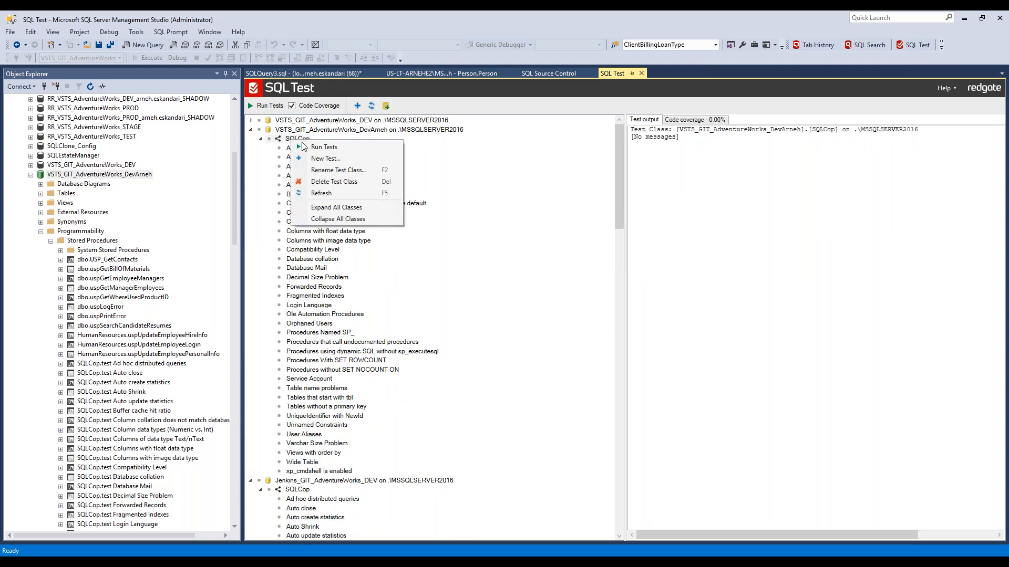
pyautogui.click(310, 149)
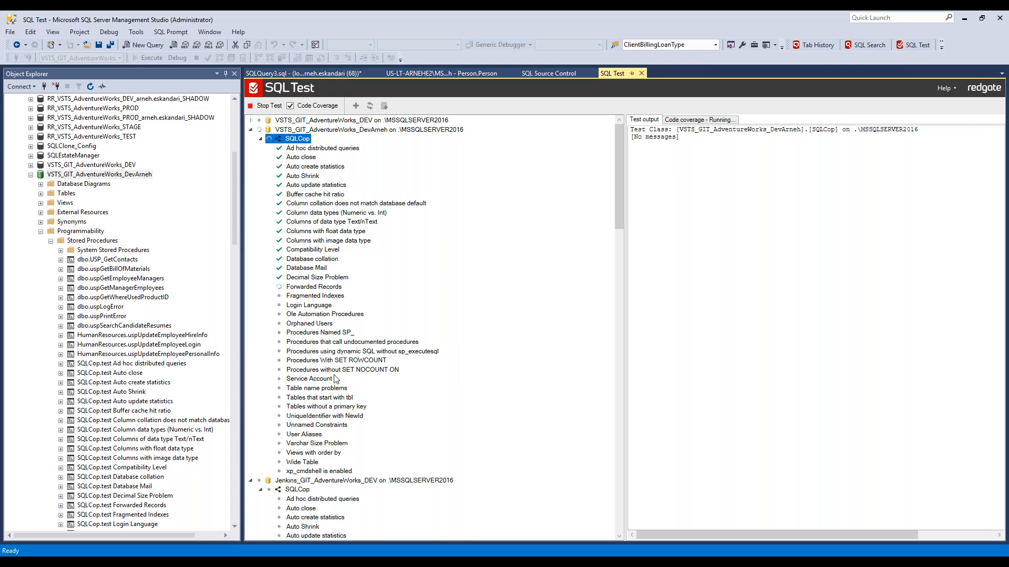
pyautogui.click(327, 335)
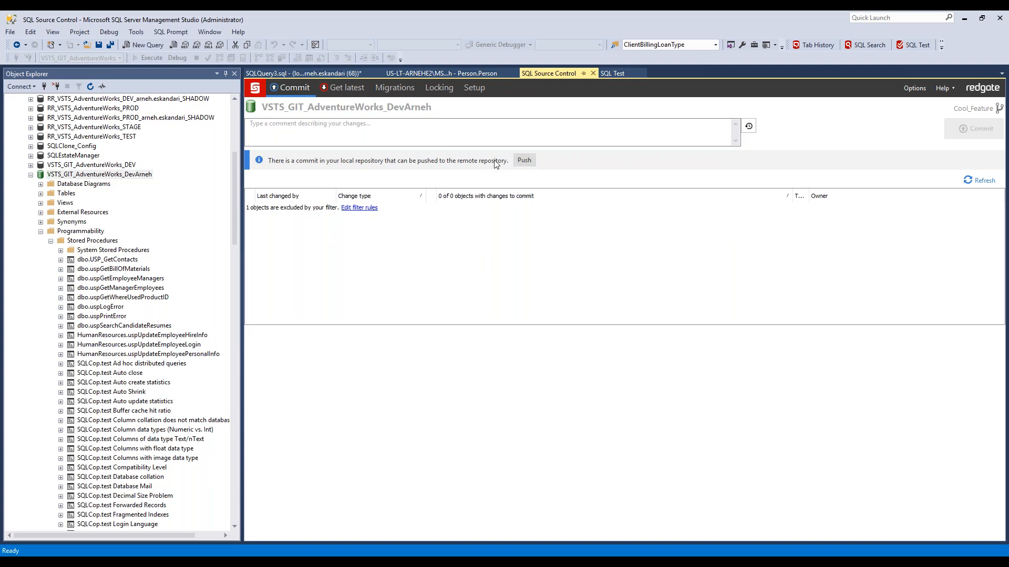
# Push the local commit on Cool_Feature to the remote repository.
pyautogui.click(525, 160)
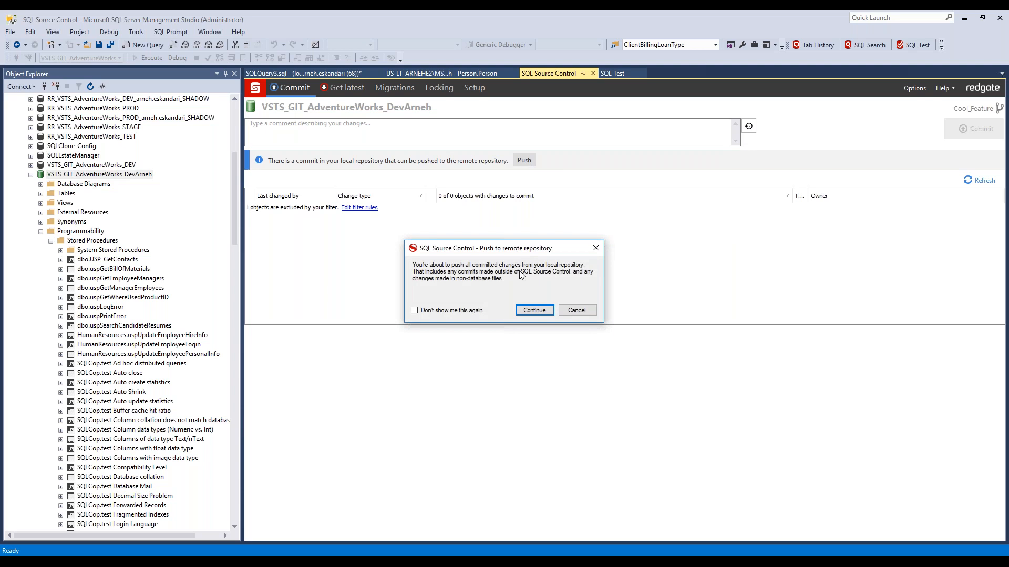
pyautogui.click(533, 310)
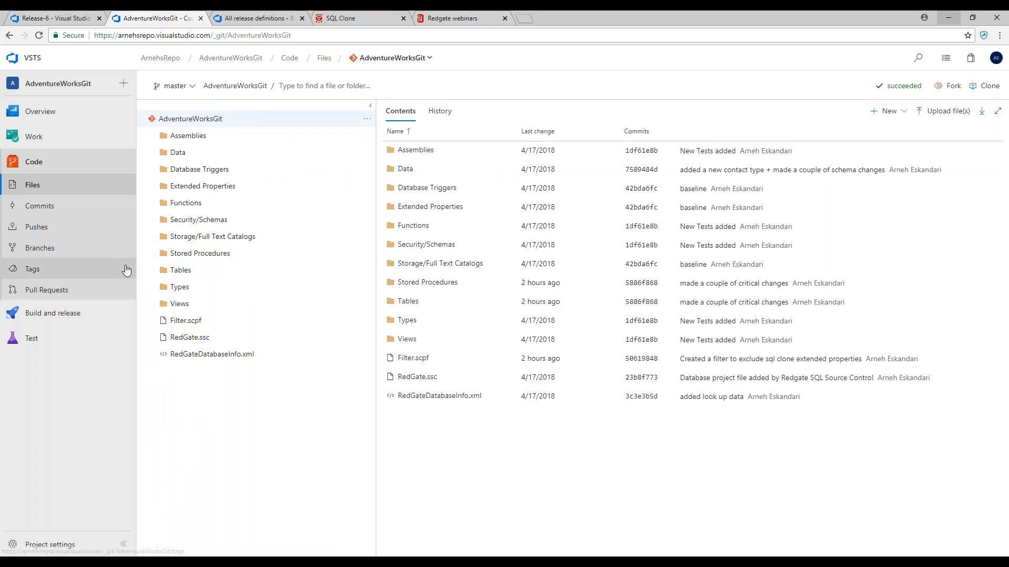
# In VSTS, open the latest commit on the Cool_Feature branch and review its ContactType data, USP_GetContacts and Person table differences.
pyautogui.click(43, 210)
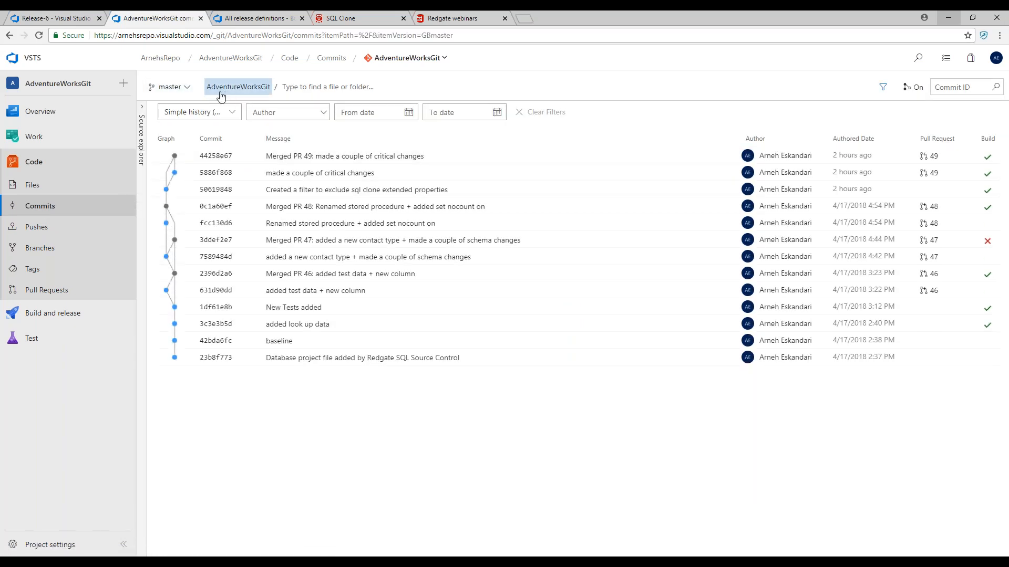
pyautogui.click(183, 87)
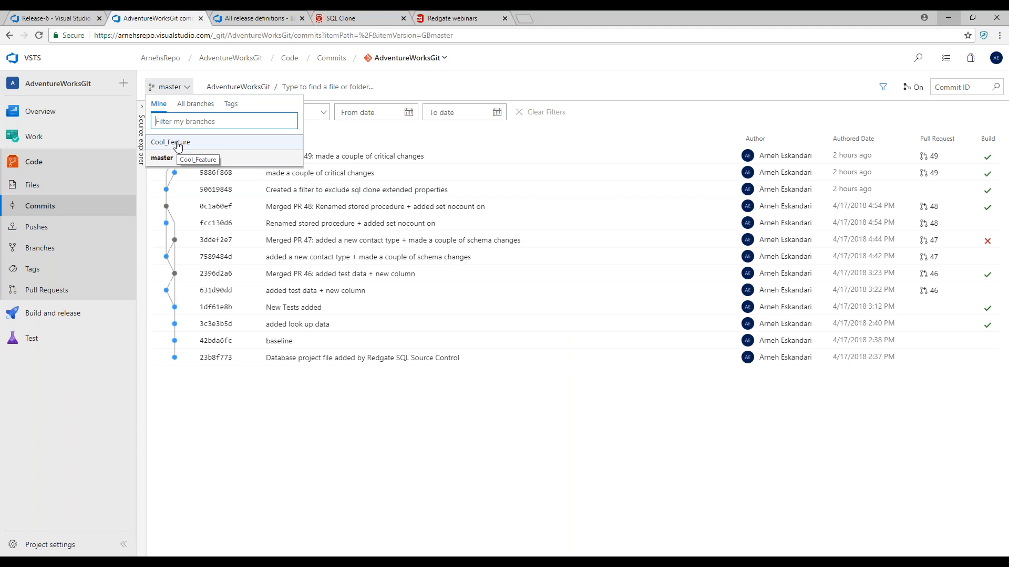
pyautogui.click(180, 143)
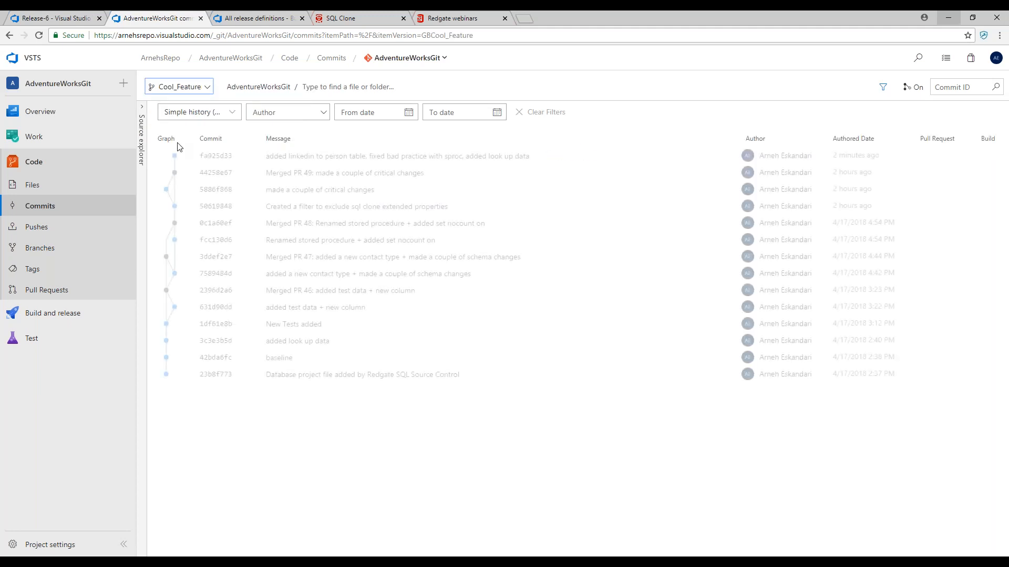
pyautogui.click(376, 157)
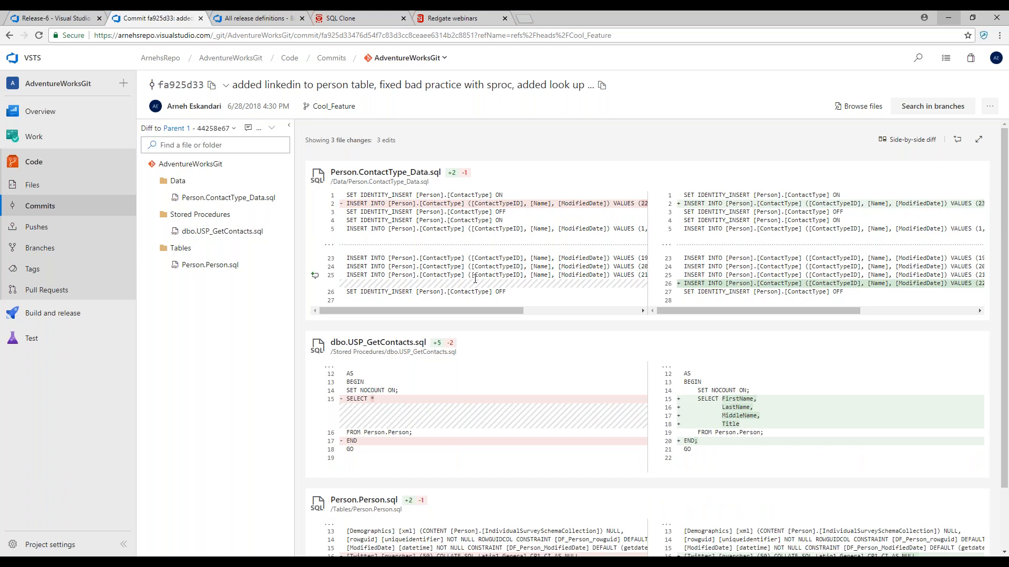
pyautogui.scroll(-1, 450, 391)
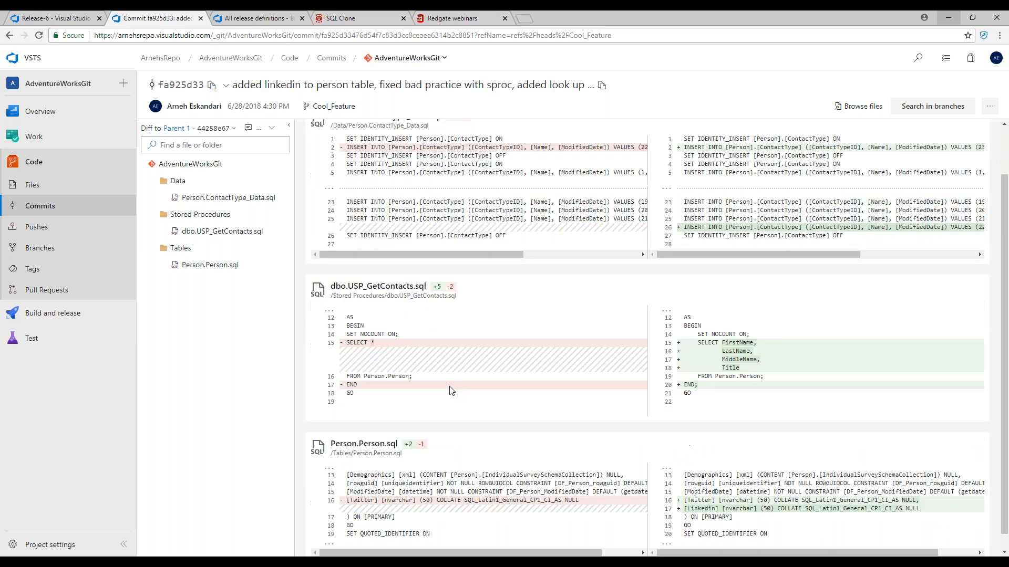
pyautogui.scroll(1, 447, 383)
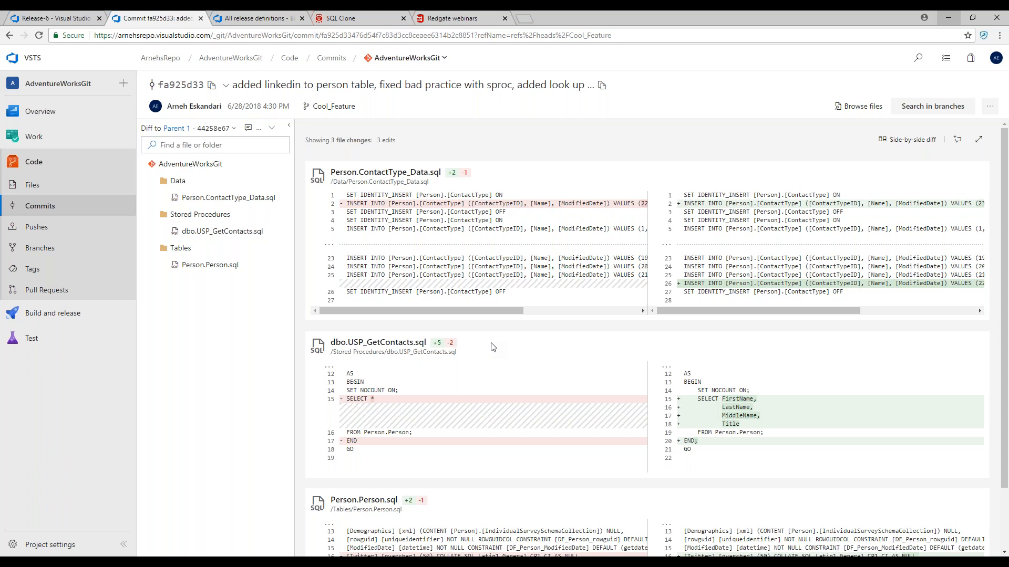
# Examine the AdventureWorksGit-CI build definition's summary and return to the list of builds.
pyautogui.moveTo(41, 318)
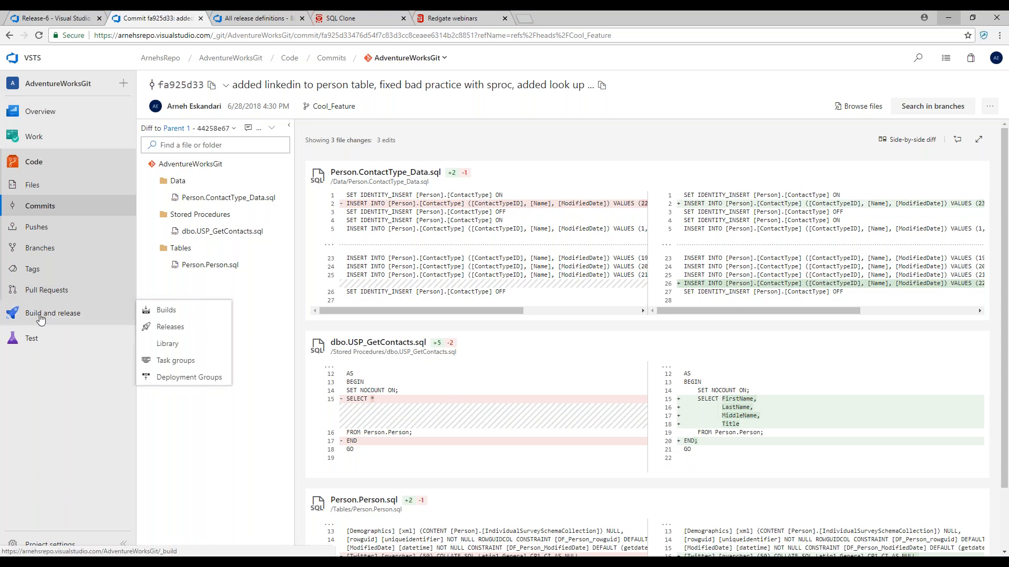
pyautogui.click(160, 310)
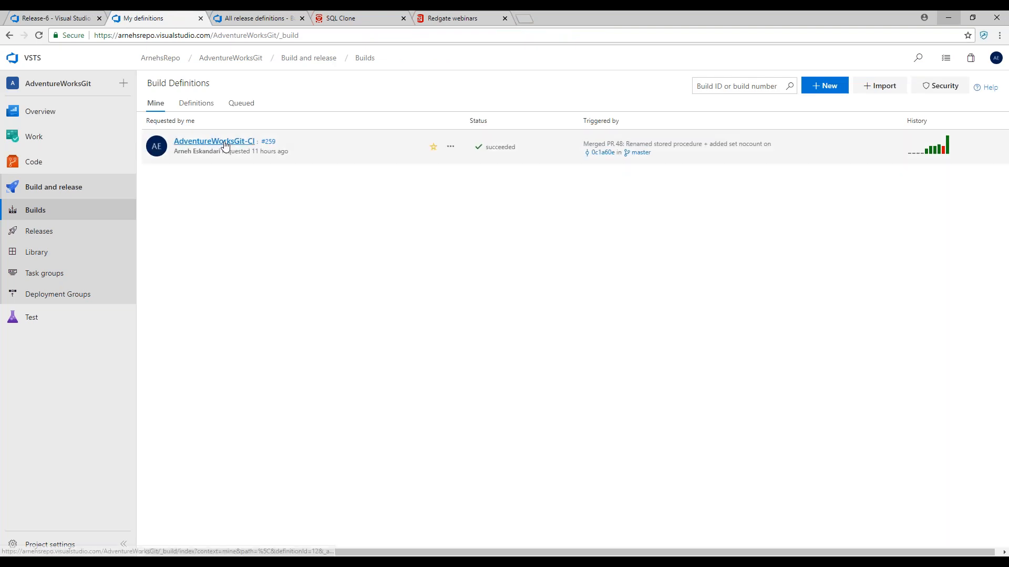
pyautogui.click(221, 143)
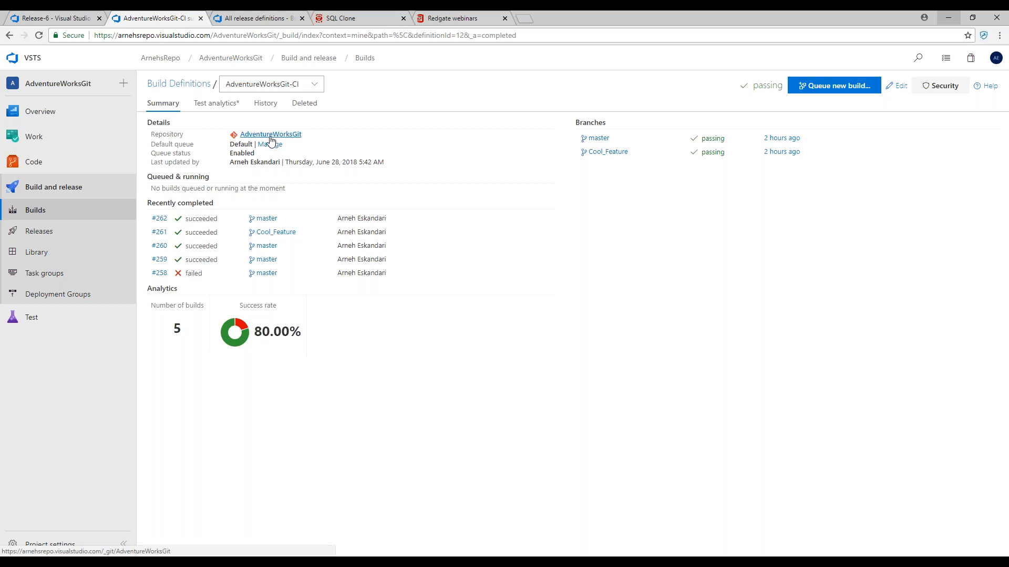
pyautogui.click(167, 107)
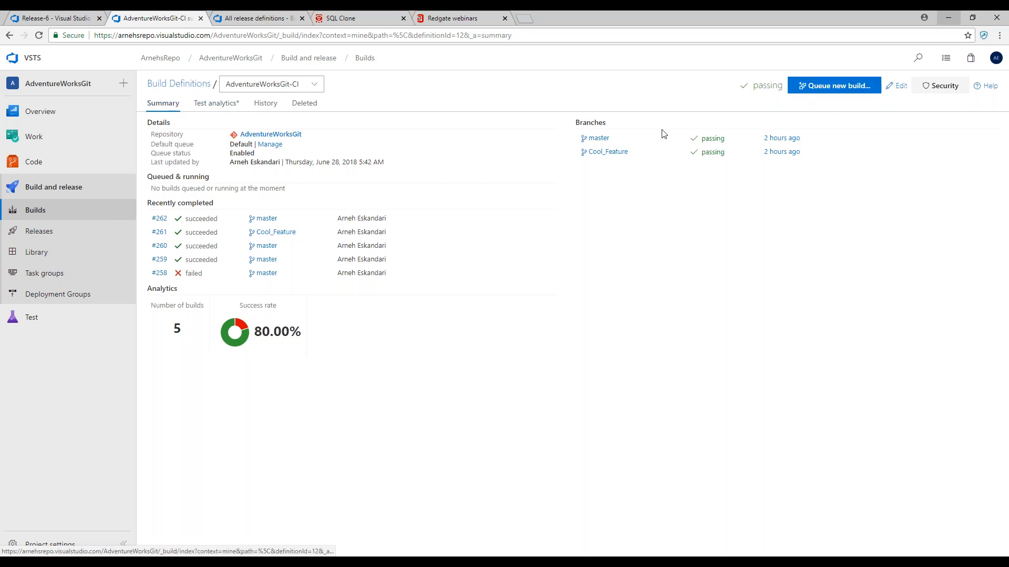
pyautogui.click(35, 216)
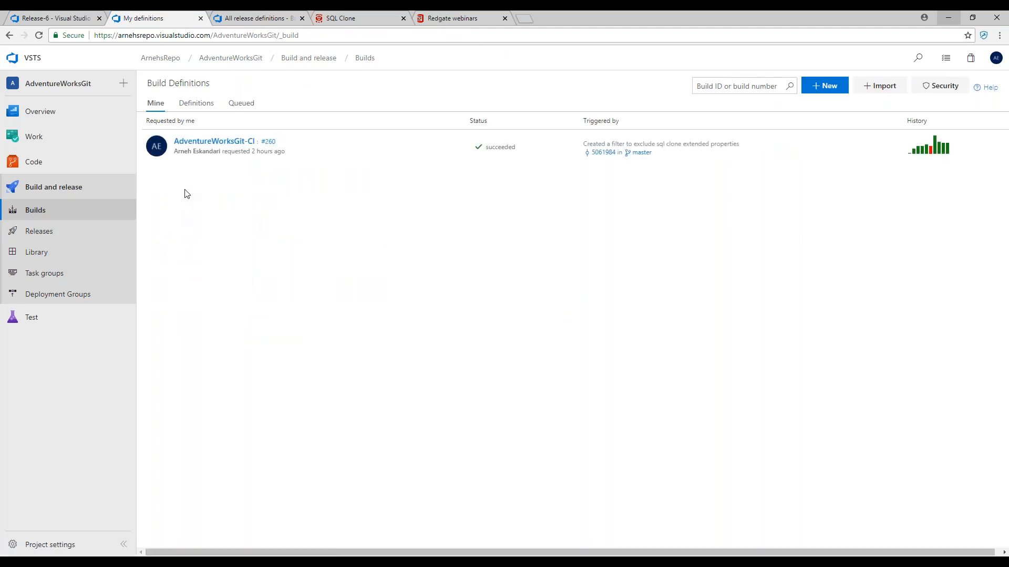
# From the AdventureWorksGit-CI build page, queue a build on the Default agent queue for the Cool_Feature branch.
pyautogui.click(268, 141)
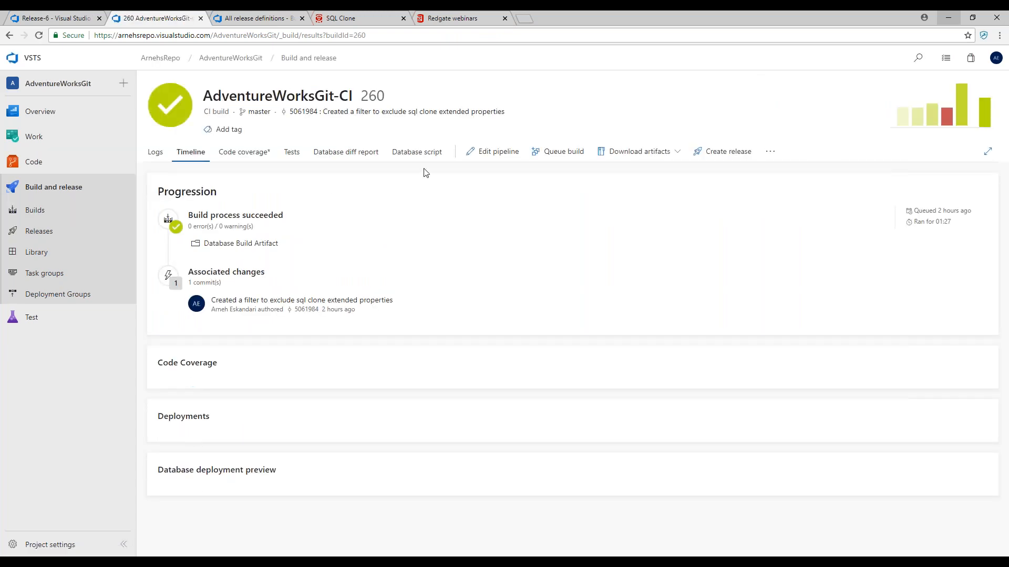
pyautogui.click(558, 152)
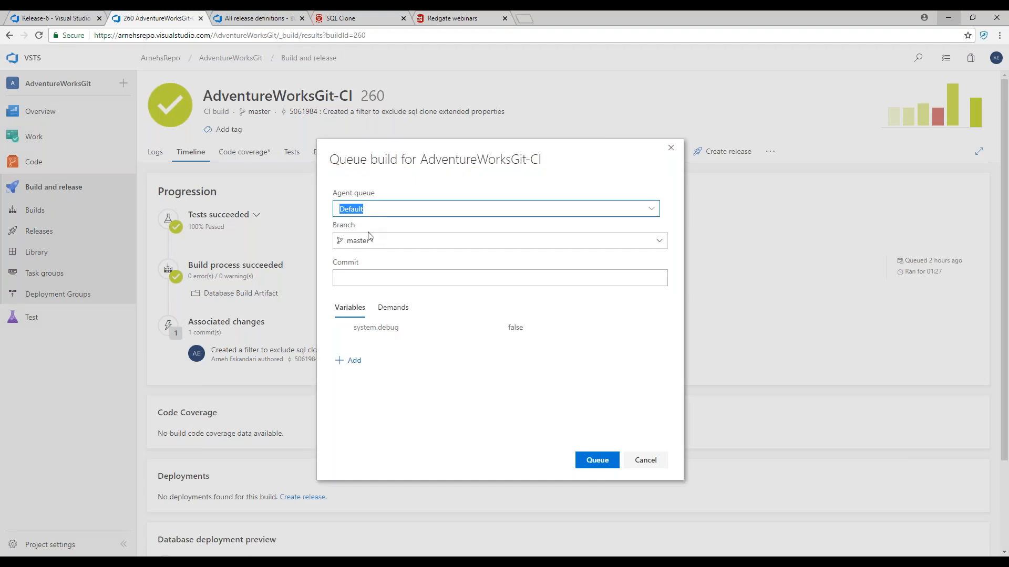
pyautogui.click(659, 242)
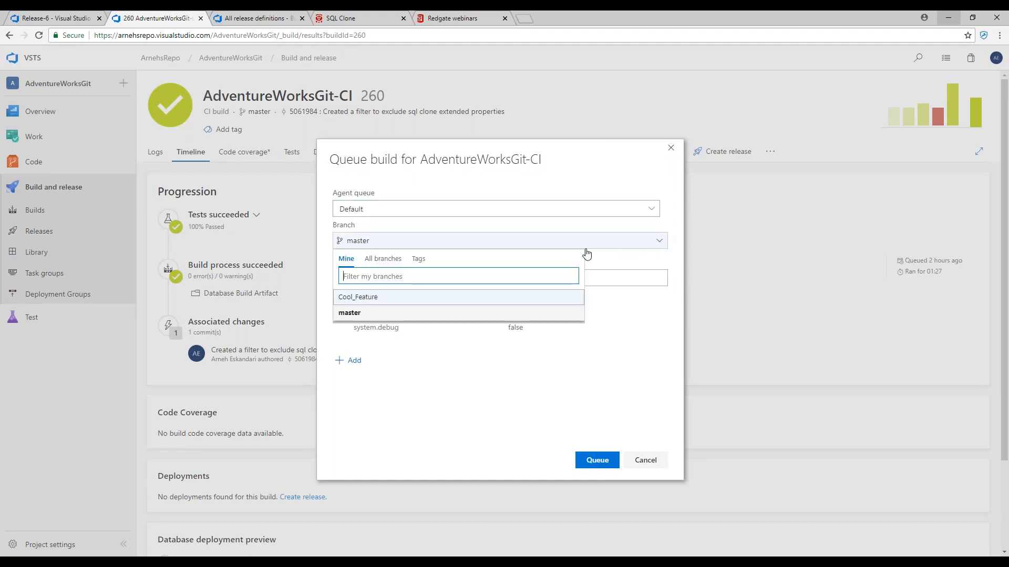
pyautogui.click(369, 305)
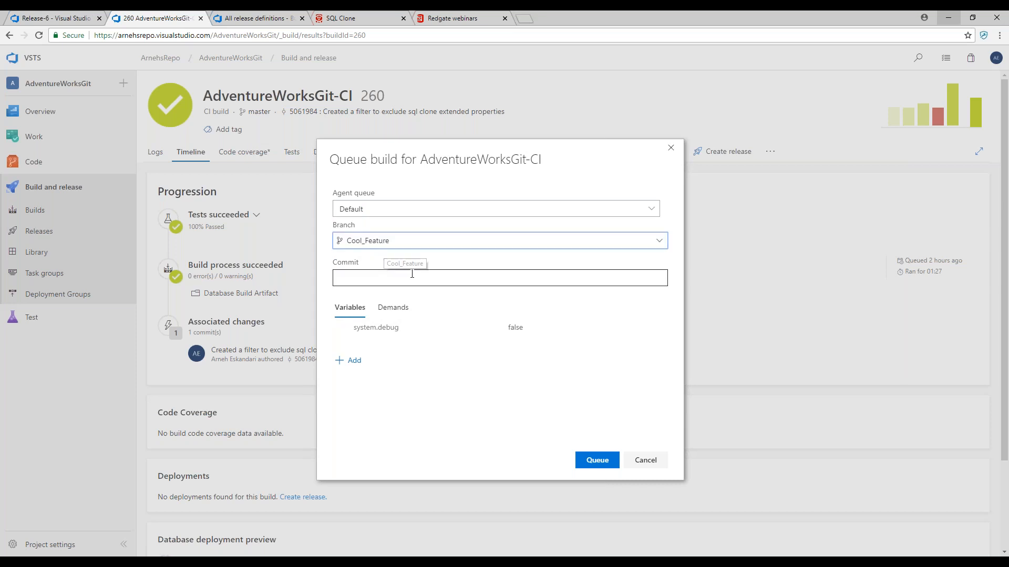
pyautogui.click(599, 462)
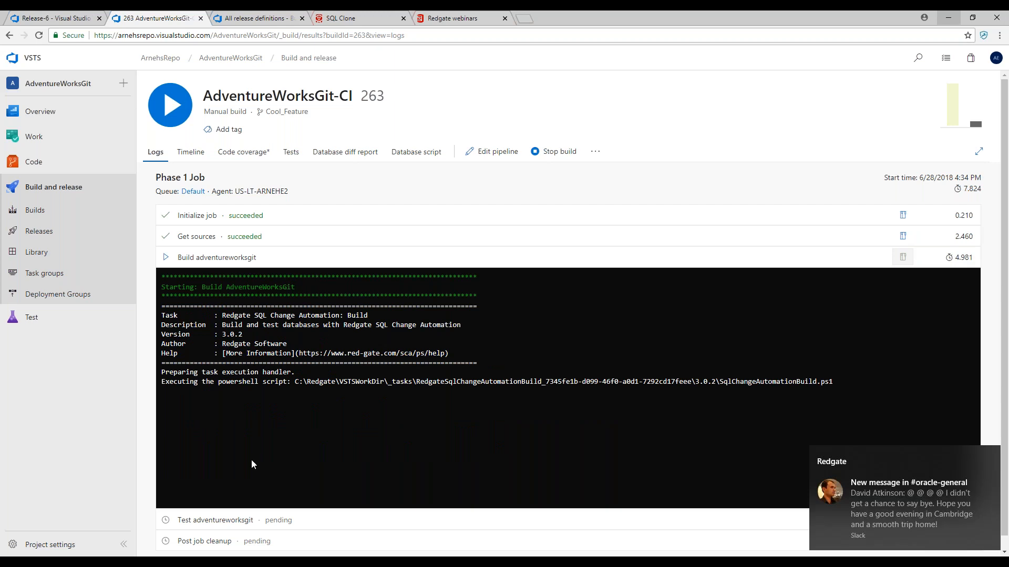
# Dismiss the incoming message notification and quit Slack.
pyautogui.click(451, 562)
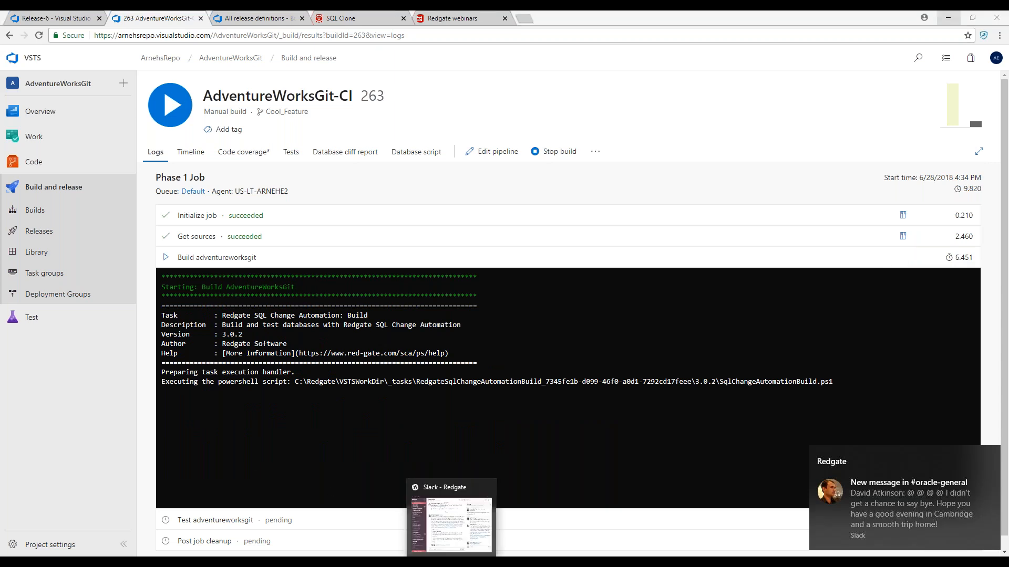
pyautogui.click(672, 77)
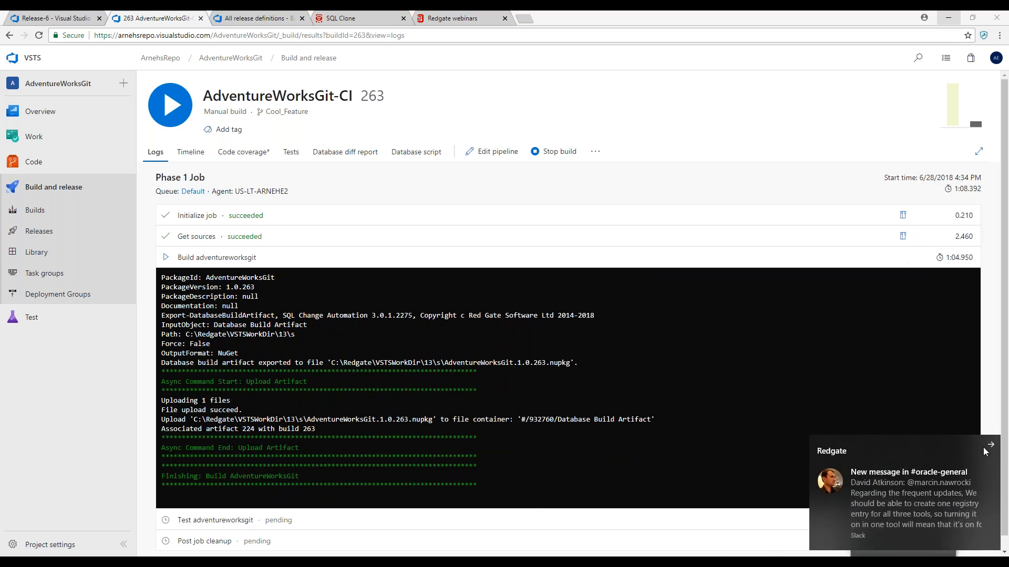
pyautogui.click(989, 445)
pyautogui.click(903, 565)
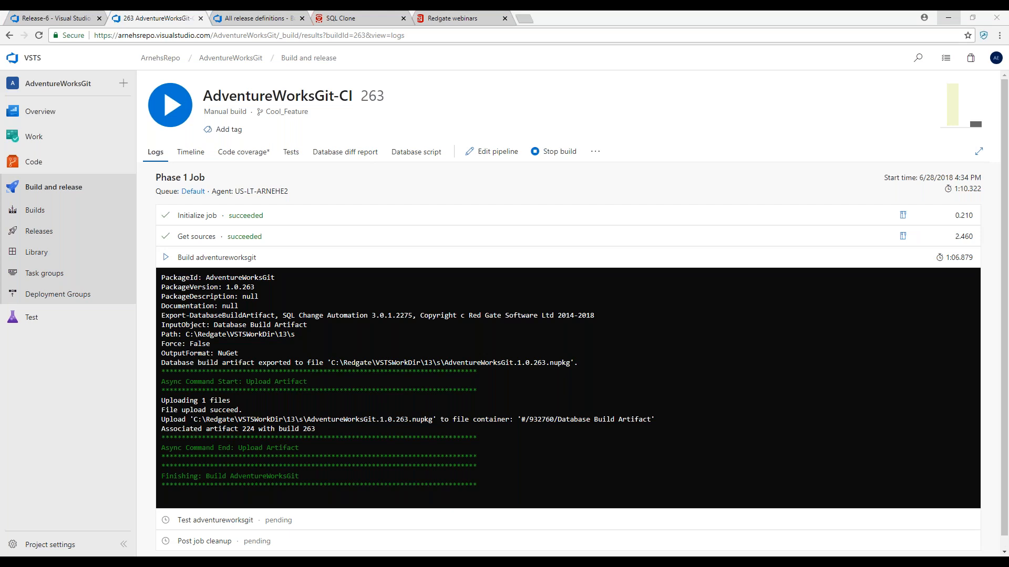
pyautogui.rightClick(903, 547)
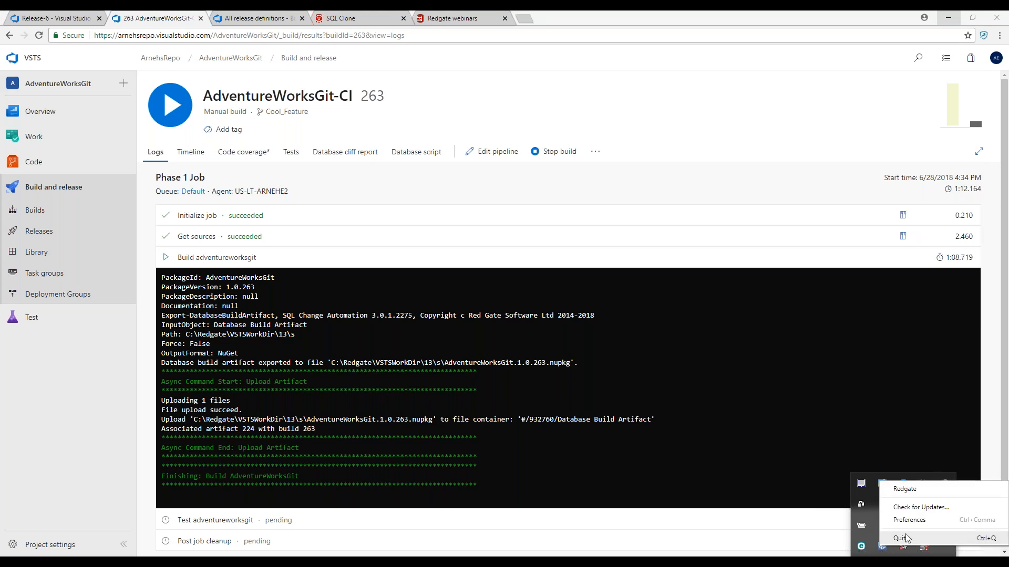
pyautogui.click(903, 539)
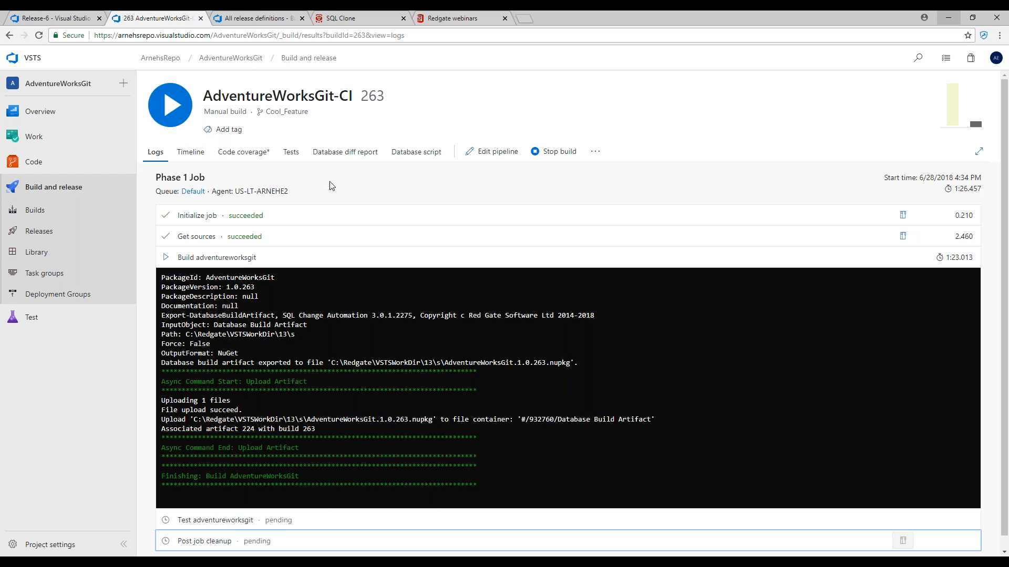
# Open the build pipeline's definition and examine the settings of the Build AdventureWorksGit and Test AdventureWorksGit tasks.
pyautogui.click(474, 153)
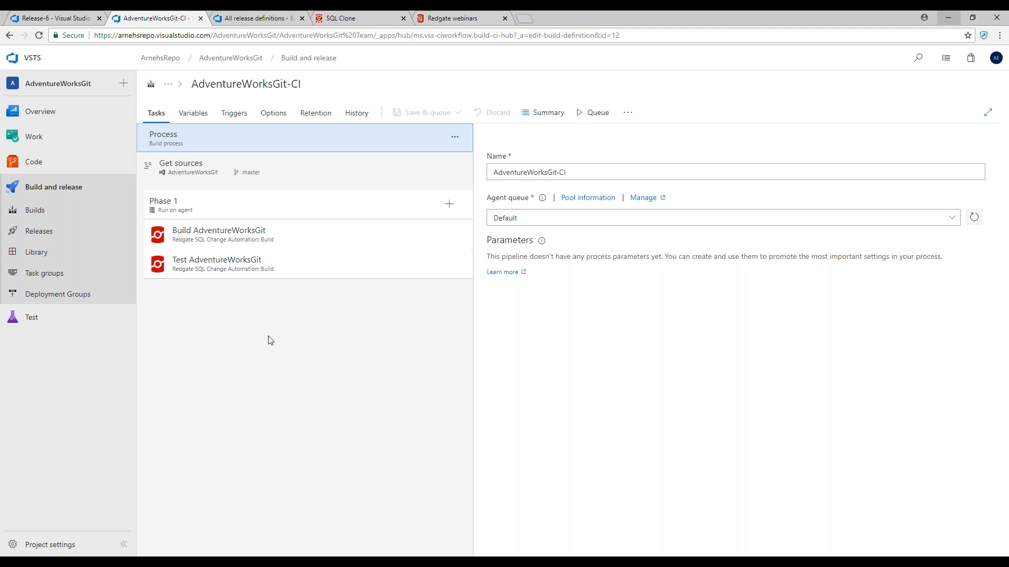
pyautogui.click(230, 236)
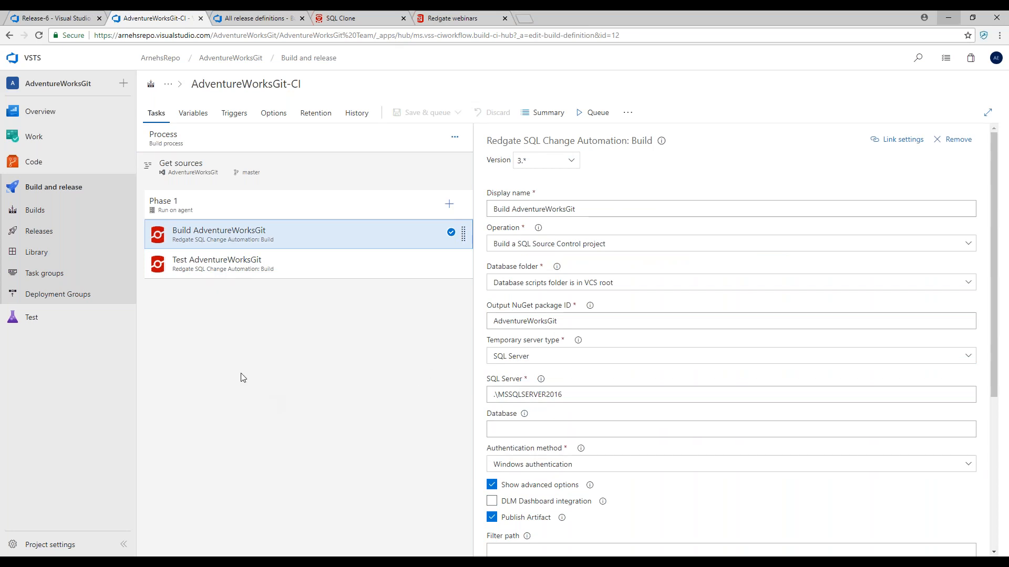
pyautogui.click(218, 273)
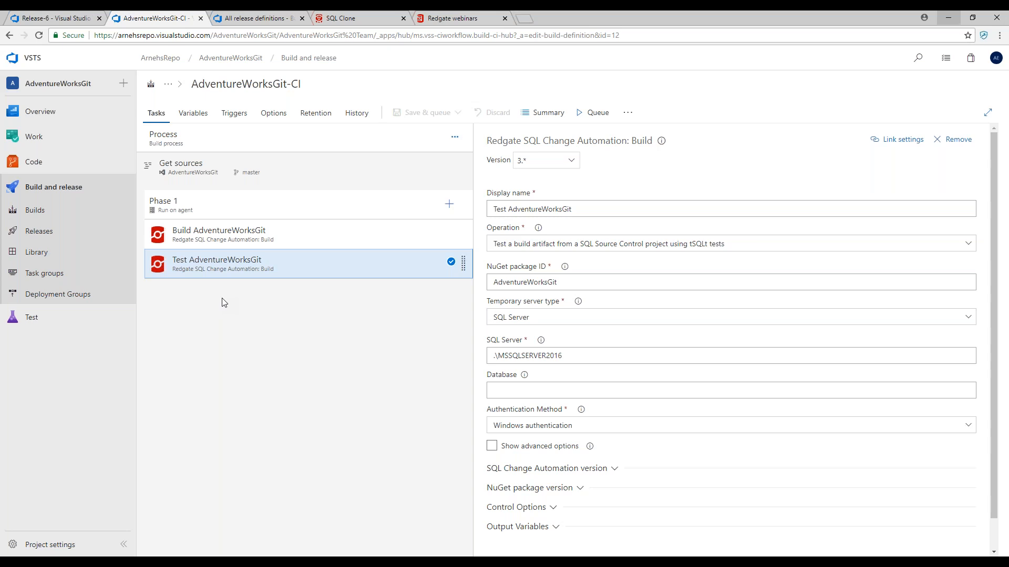
# Return to the build definitions and check the latest AdventureWorksGit-CI build's status, triggering commit message and branch.
pyautogui.click(39, 212)
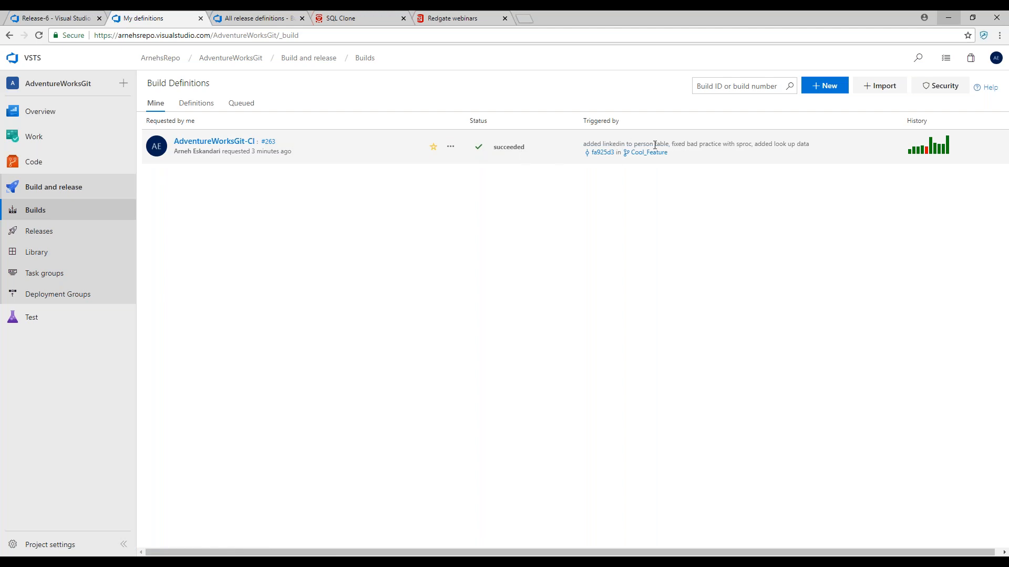
pyautogui.moveTo(594, 144); pyautogui.dragTo(810, 144)
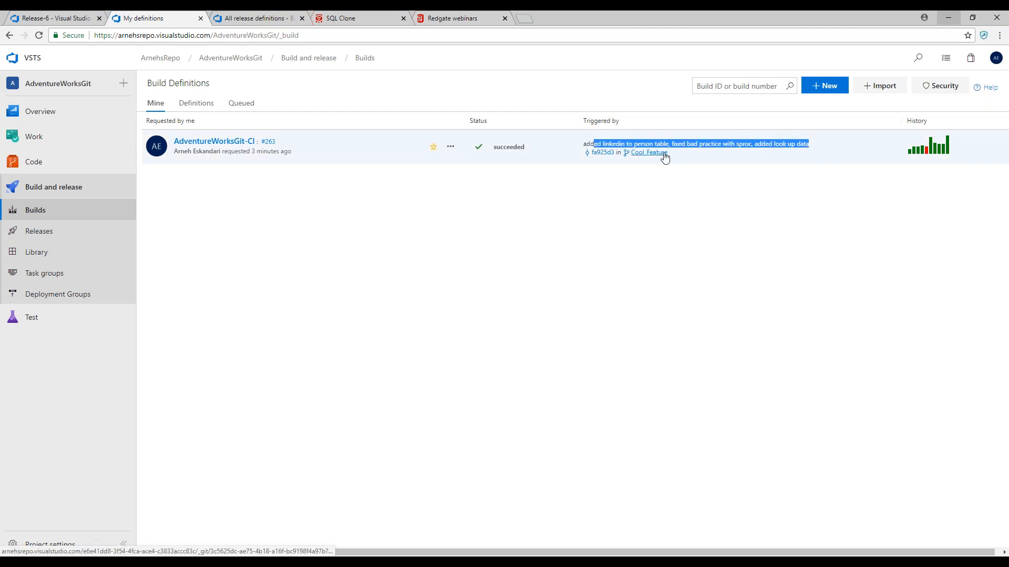
pyautogui.moveTo(670, 157); pyautogui.dragTo(630, 153)
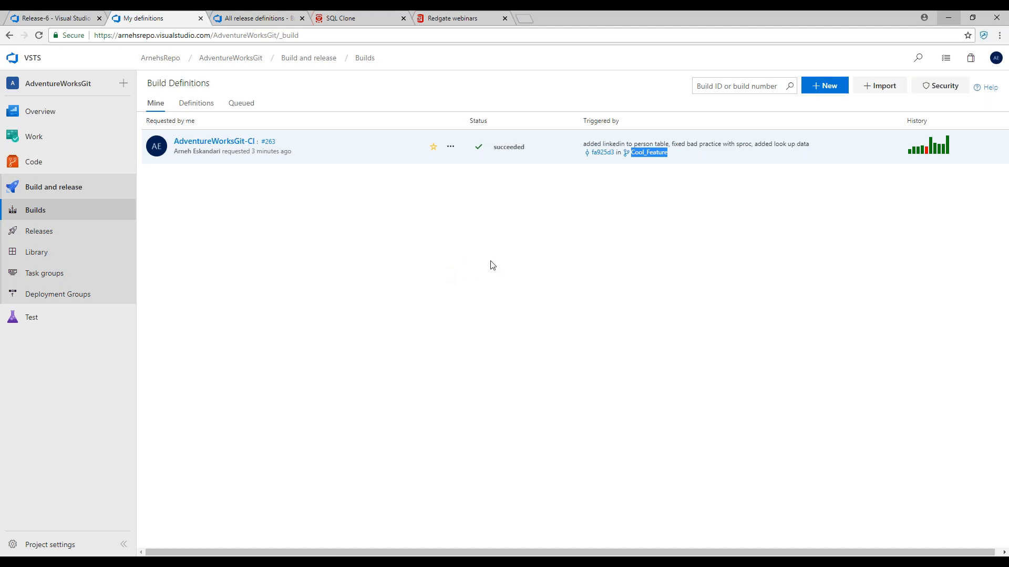
# Create a pull request from Cool_Feature into master in AdventureWorksGit, reviewing the changed SQL files before submitting.
pyautogui.click(645, 157)
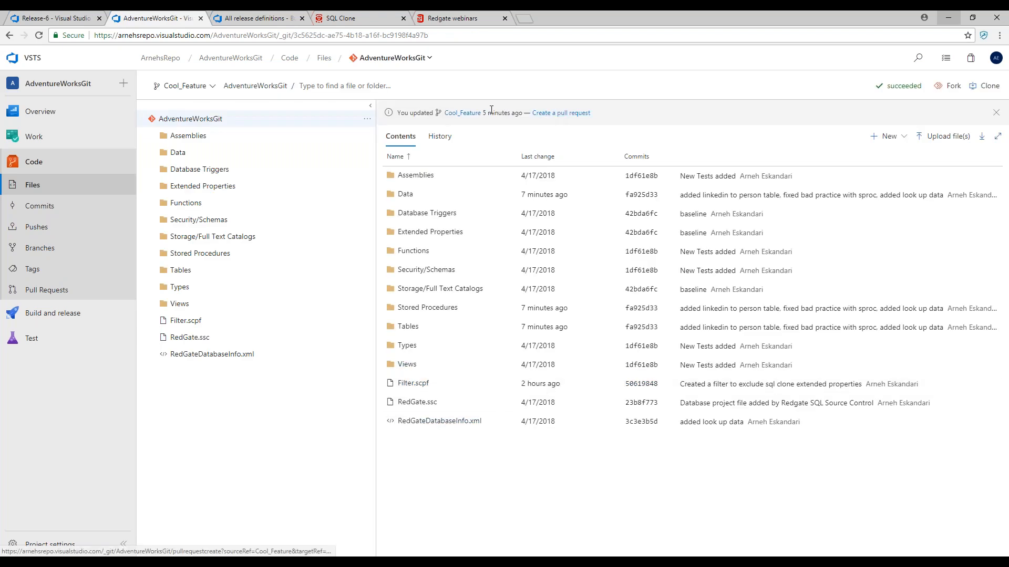
pyautogui.click(562, 114)
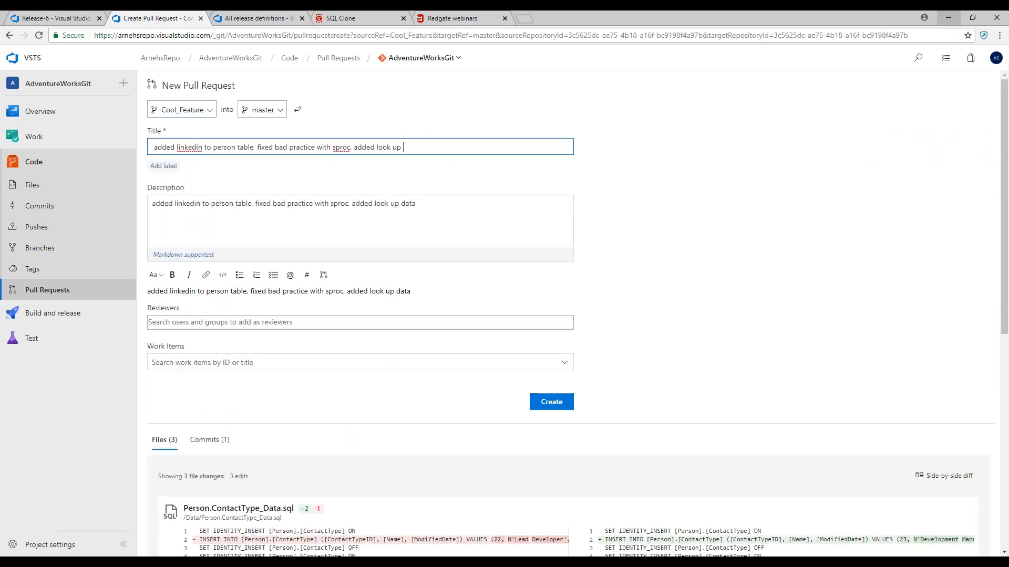
pyautogui.scroll(-2, 297, 375)
pyautogui.scroll(-3, 297, 375)
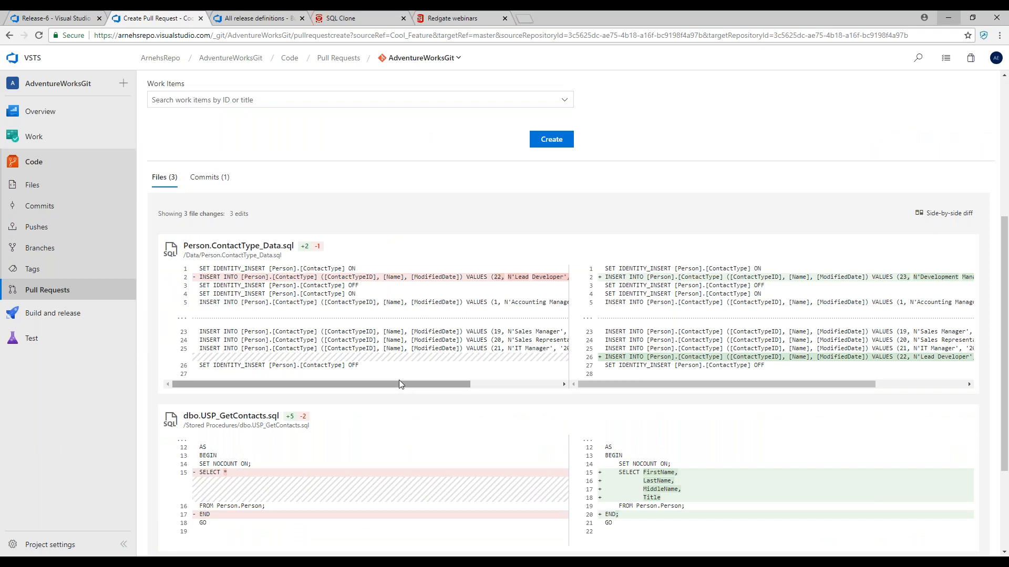
pyautogui.scroll(-1, 439, 388)
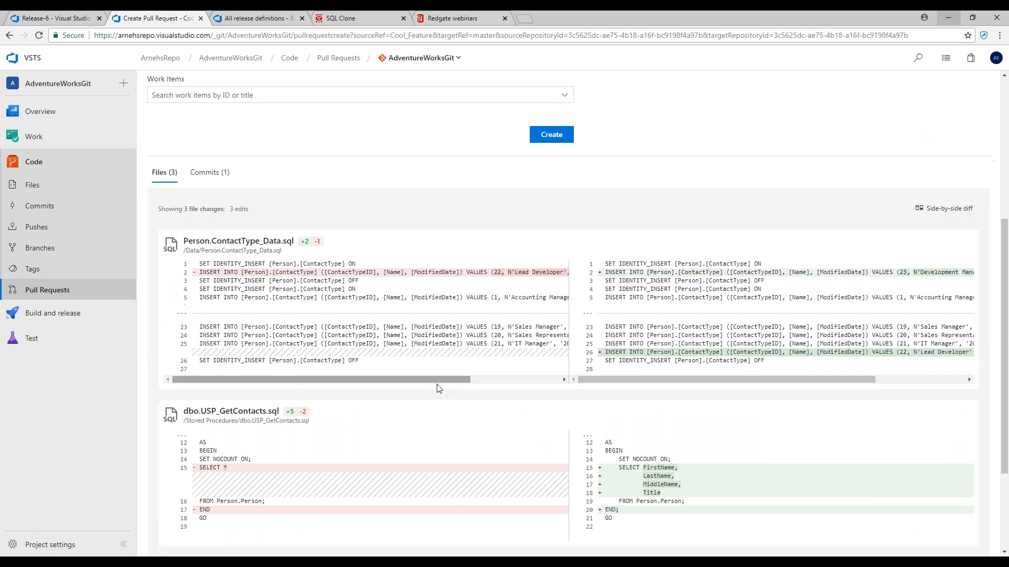
pyautogui.scroll(-1, 439, 388)
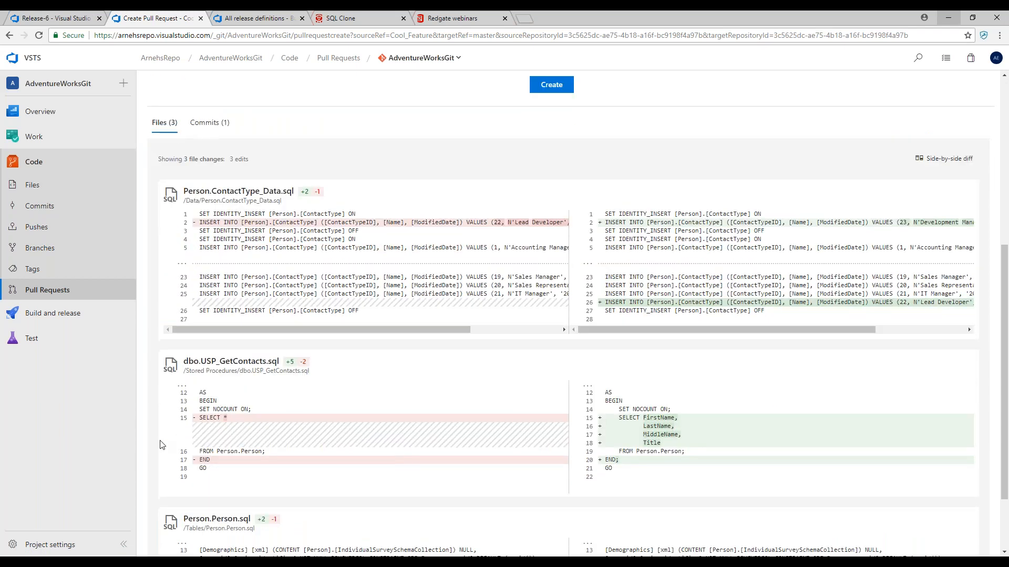
pyautogui.scroll(-1, 161, 445)
pyautogui.scroll(-1, 161, 445)
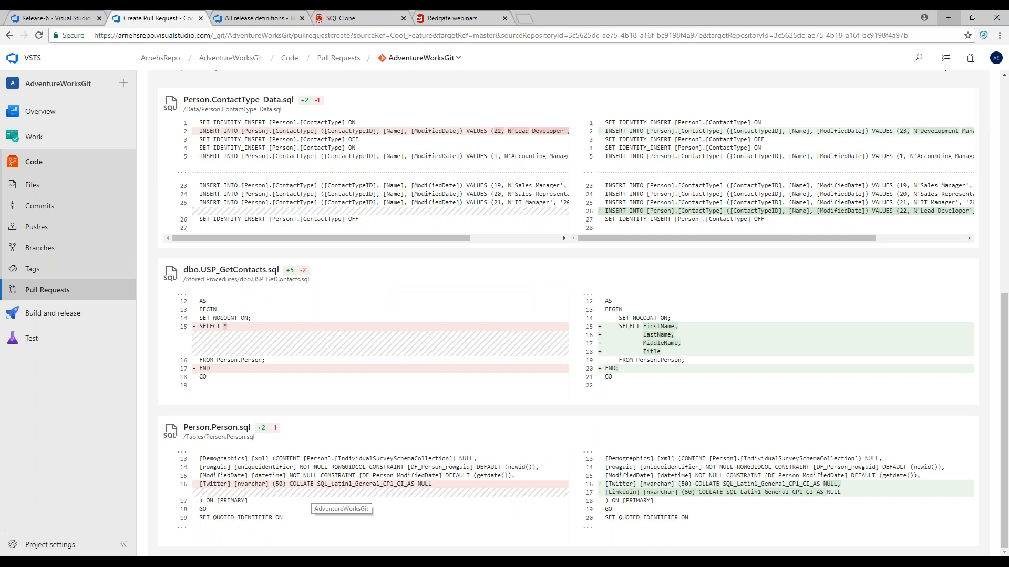
pyautogui.scroll(5, 347, 473)
pyautogui.click(547, 313)
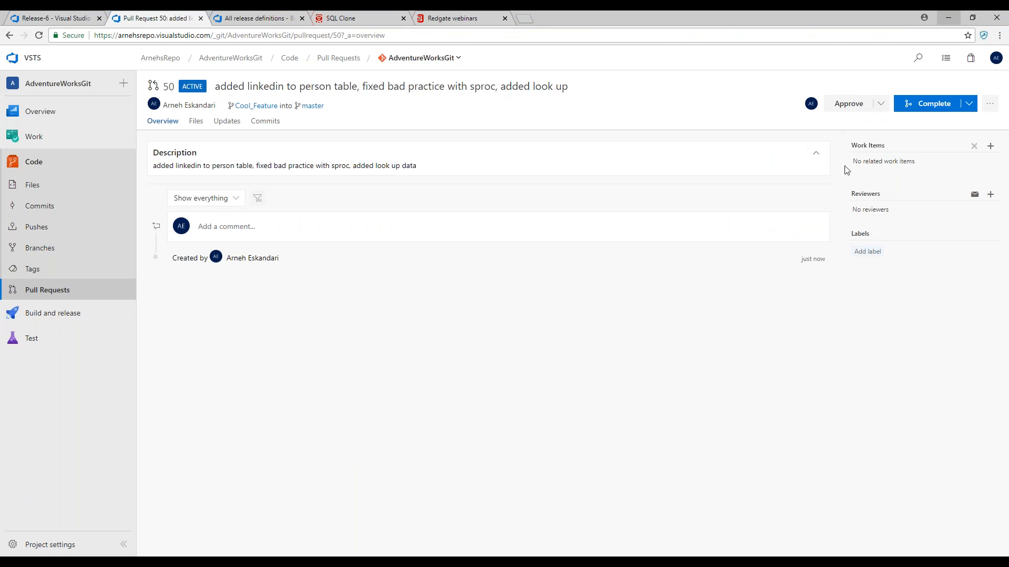
# Complete the pull request, merging Cool_Feature into master.
pyautogui.click(969, 108)
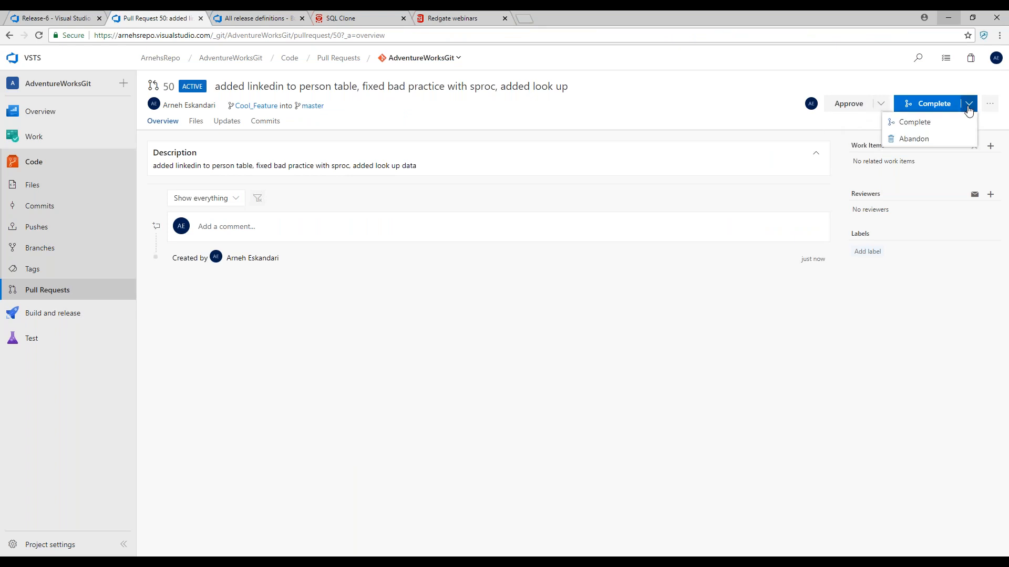
pyautogui.click(919, 123)
pyautogui.click(550, 390)
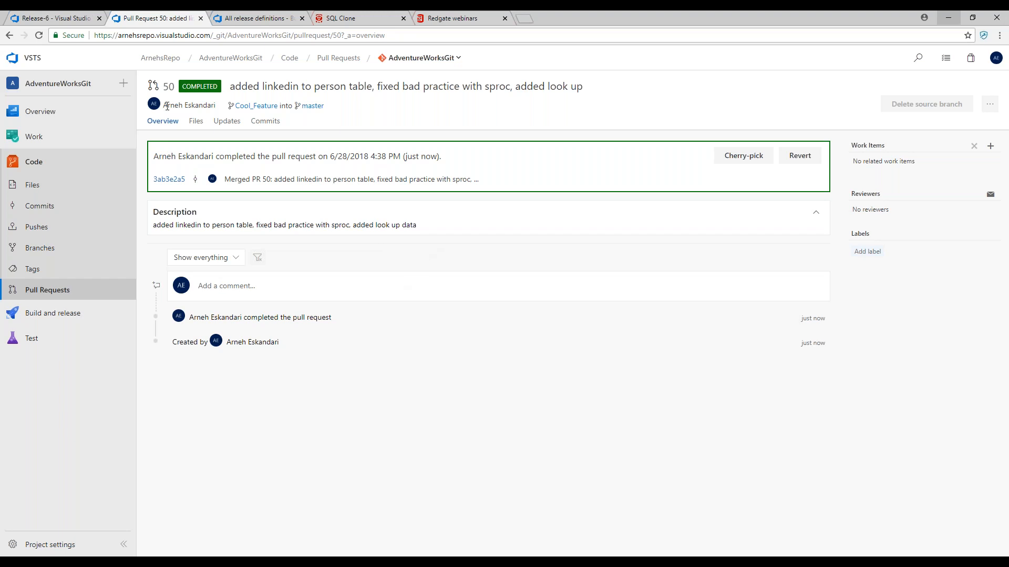
# Go to the build definitions and open the AdventureWorksGit-CI build triggered by the merge into master.
pyautogui.moveTo(45, 315)
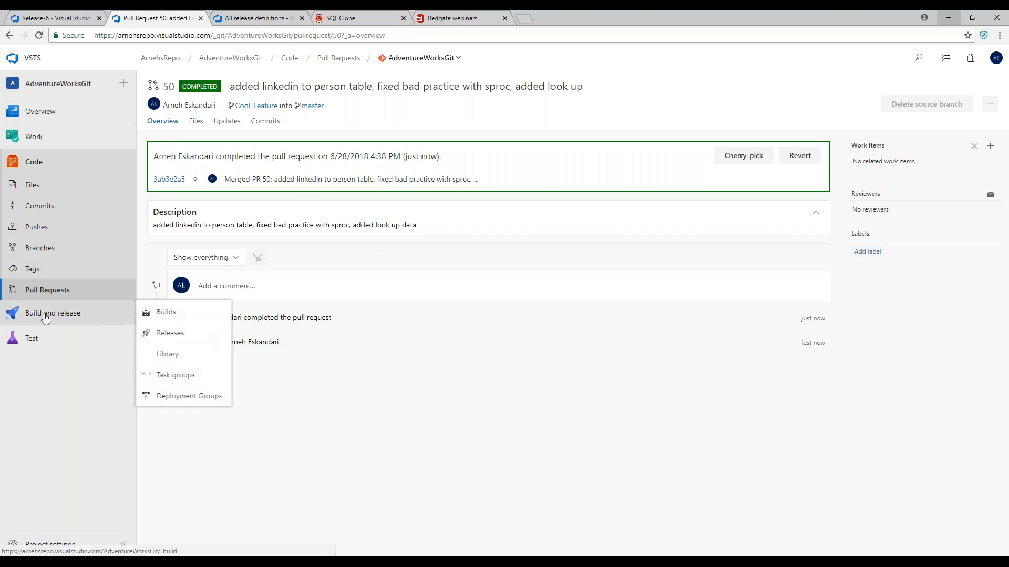
pyautogui.click(161, 316)
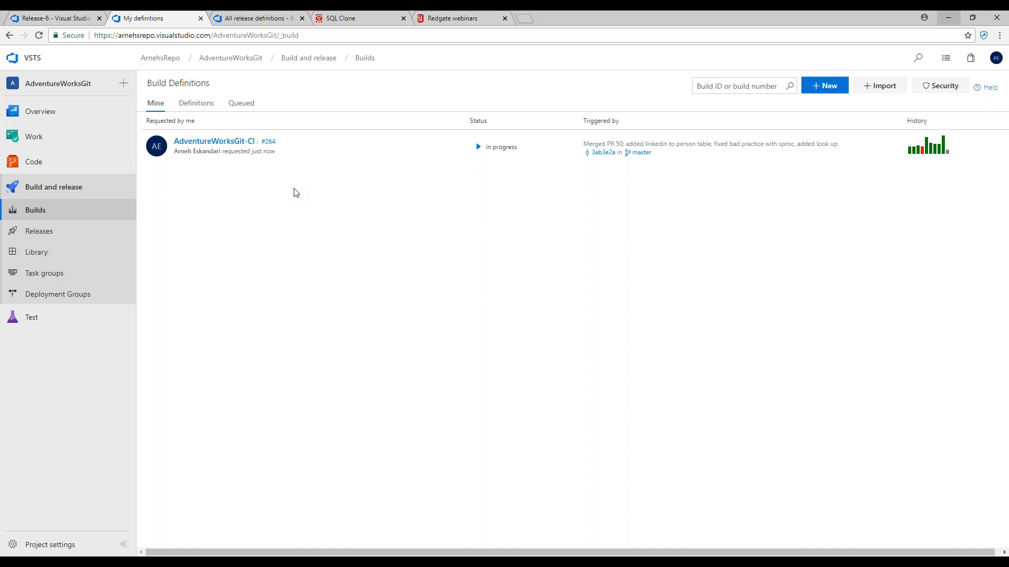
pyautogui.click(275, 142)
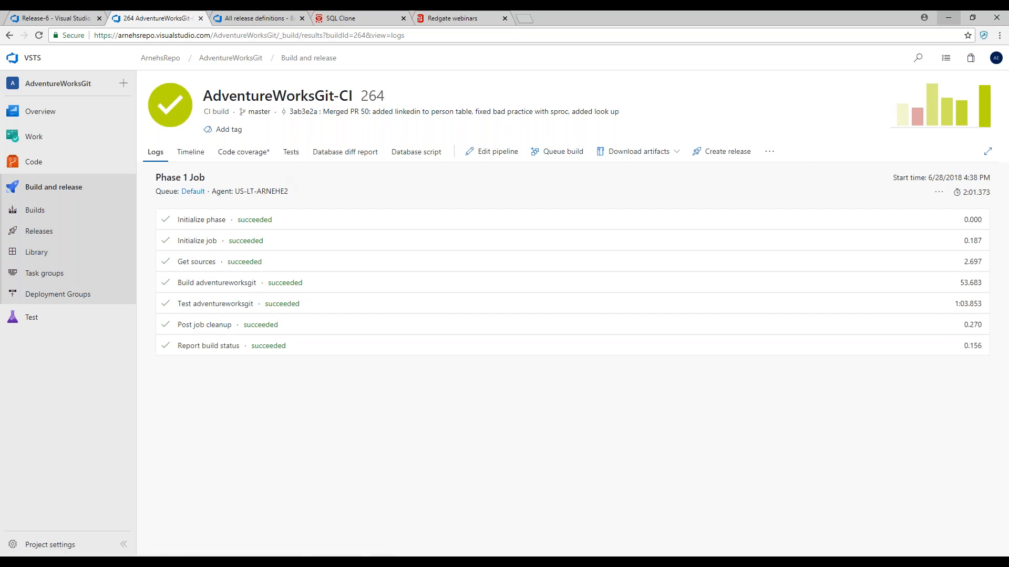
# Show the build's test results and clear the outcome filter so that all tests are listed.
pyautogui.click(293, 155)
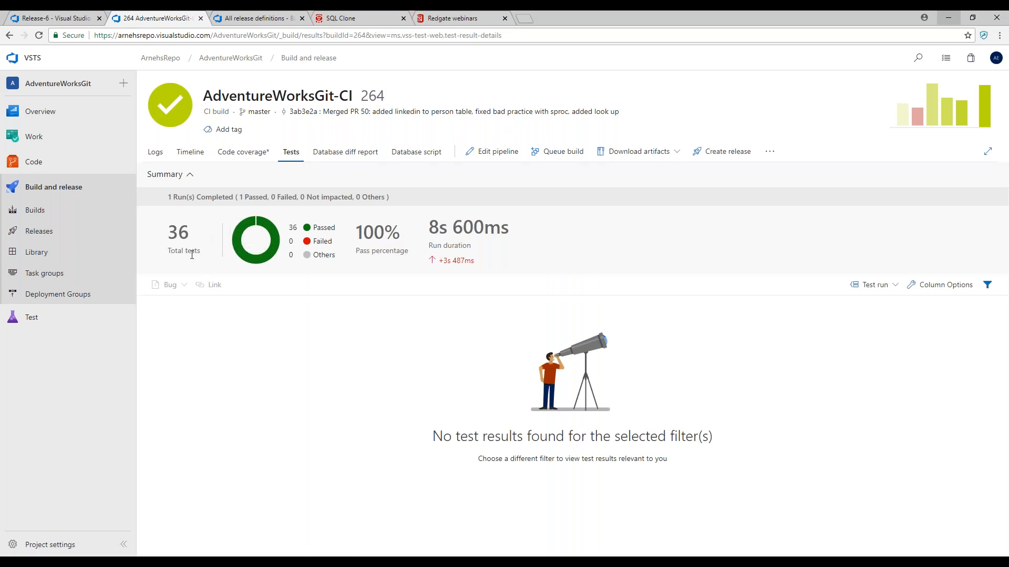
pyautogui.click(947, 289)
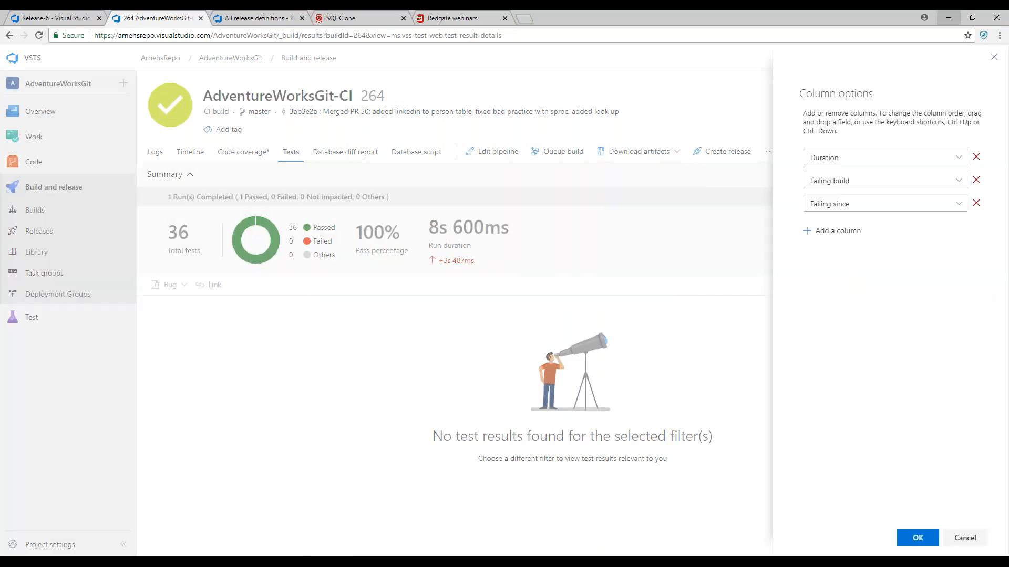
pyautogui.click(971, 541)
pyautogui.click(987, 286)
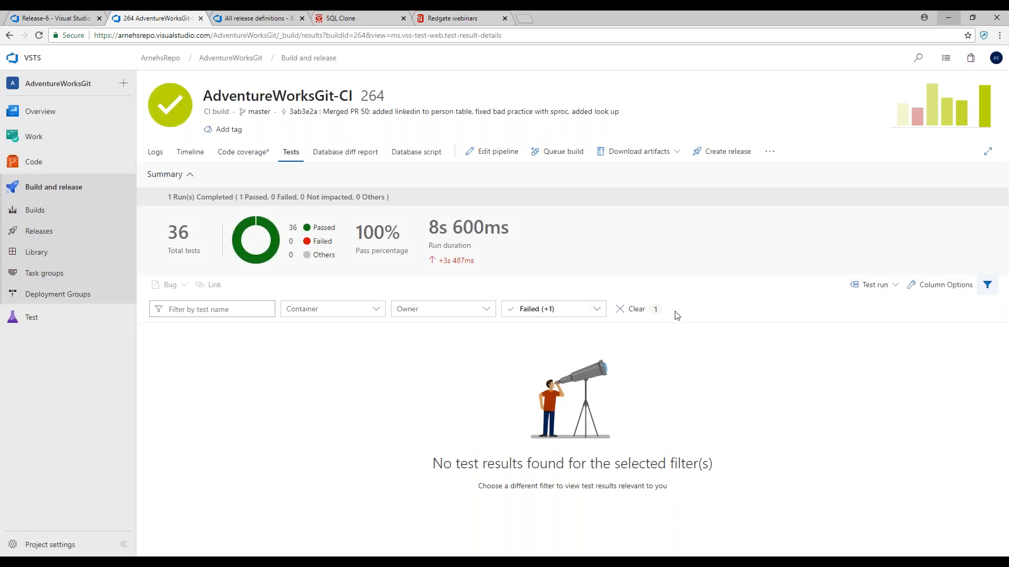
pyautogui.click(636, 308)
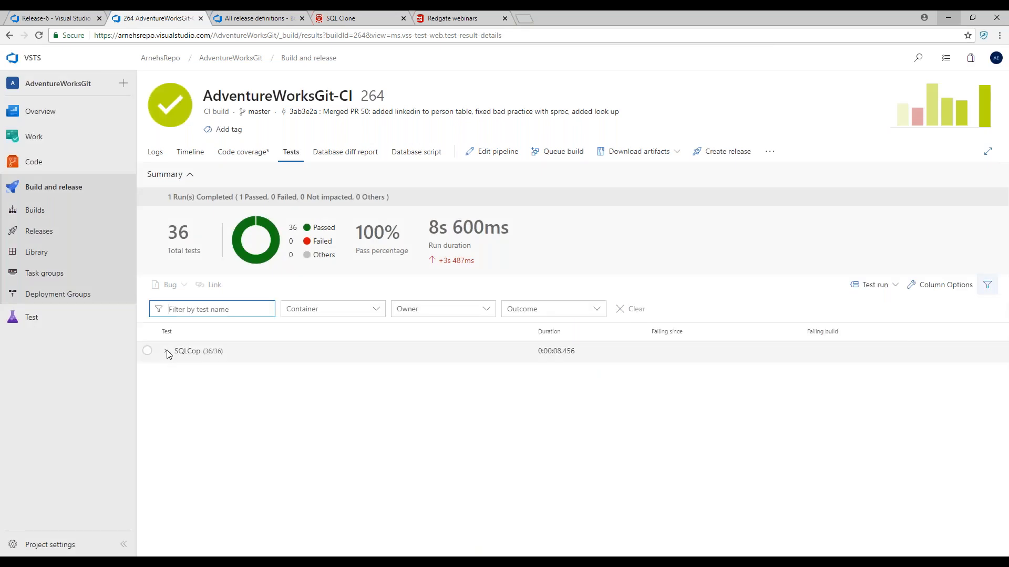
# Expand the SQLCop test group, look through its individual tests and close the group's details.
pyautogui.click(165, 349)
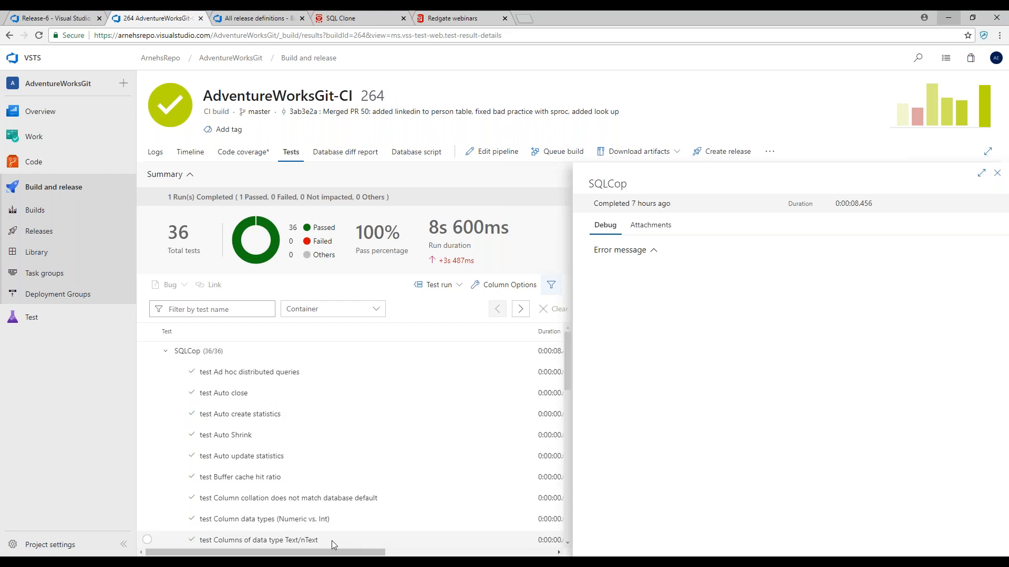
pyautogui.moveTo(325, 553); pyautogui.dragTo(271, 551)
pyautogui.scroll(-3, 263, 464)
pyautogui.scroll(-8, 256, 467)
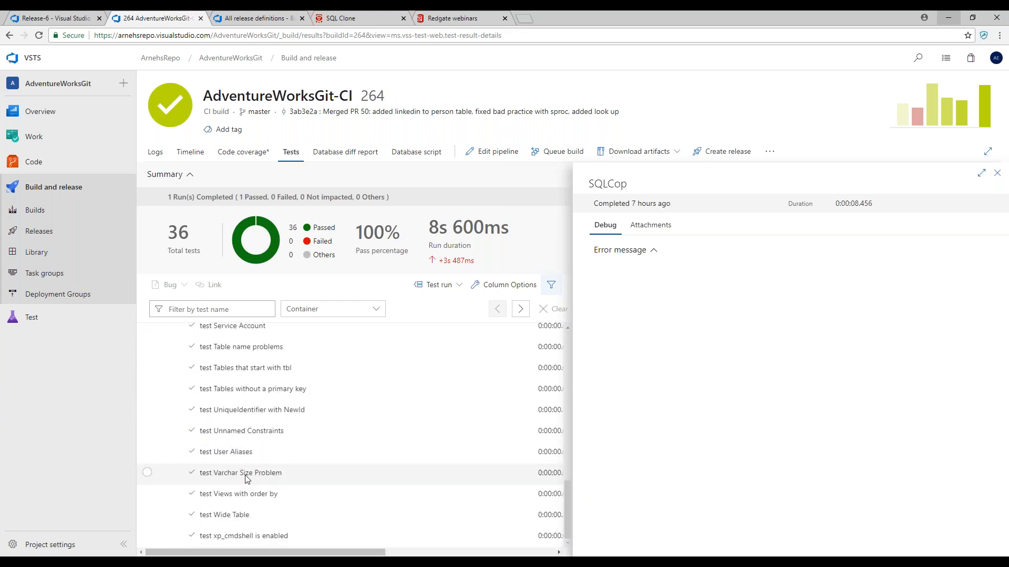
pyautogui.scroll(3, 246, 491)
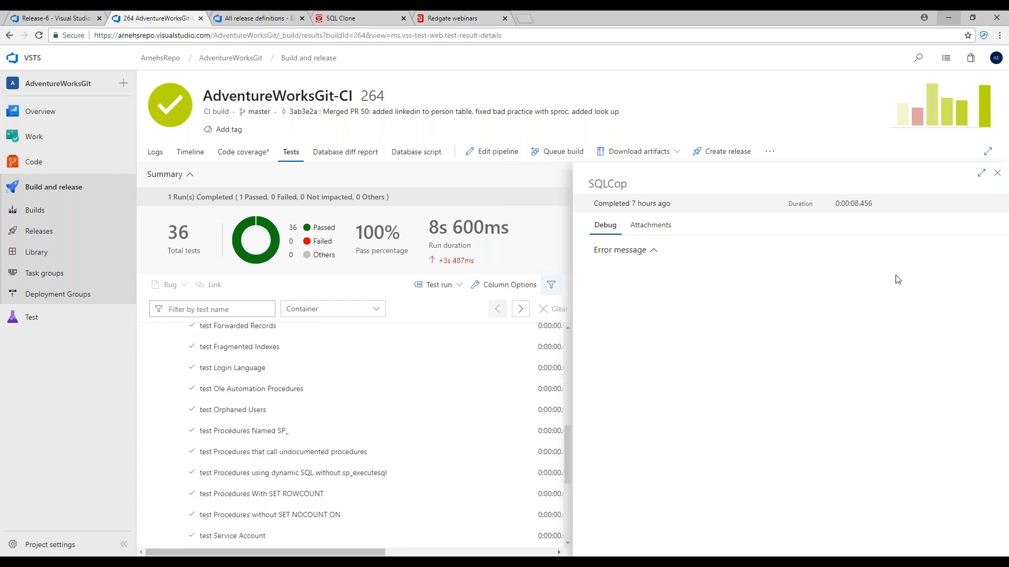
pyautogui.click(997, 174)
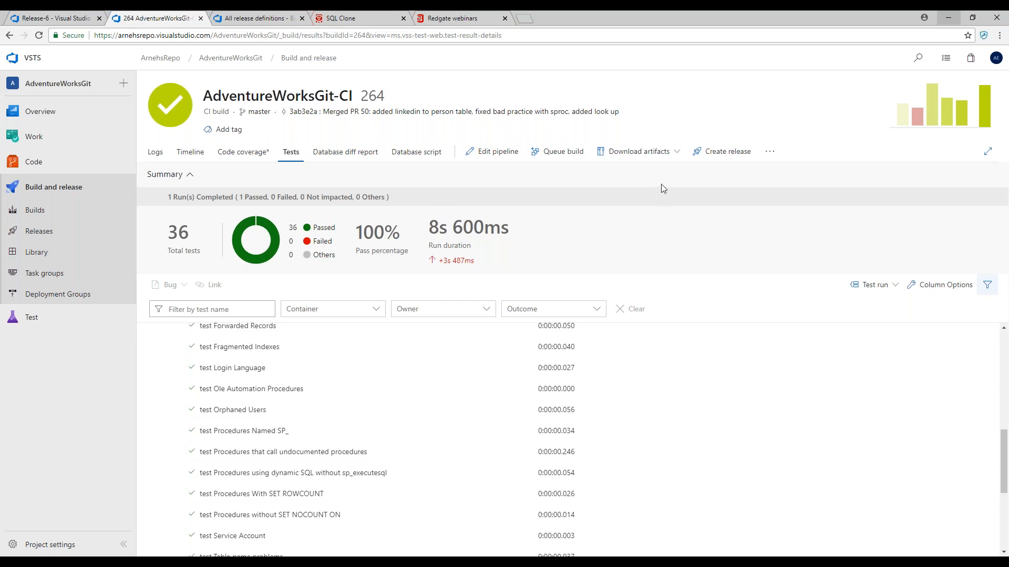
# Download the build's Database Build Artifact and open the downloaded zip file.
pyautogui.click(675, 154)
pyautogui.click(649, 178)
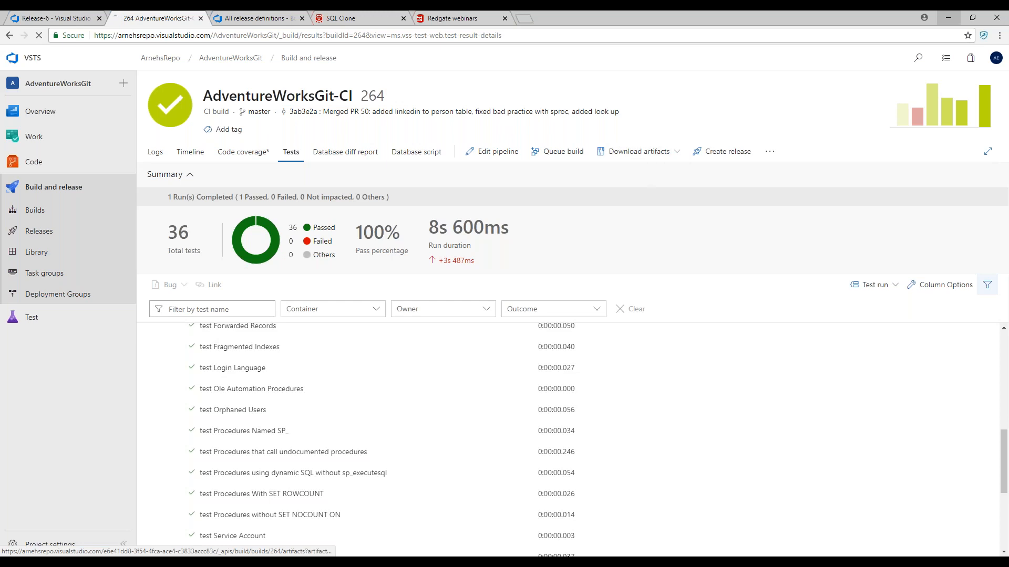
pyautogui.click(67, 546)
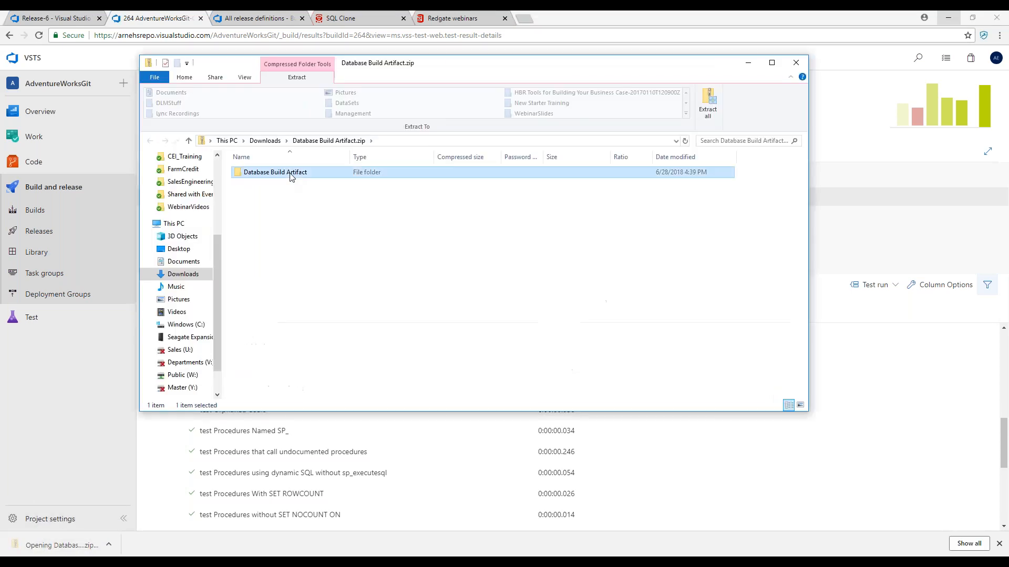
# Open AdventureWorksGit.1.0.264.nupkg from the artifact folder in NuGet Package Explorer and expand its db and state folders.
pyautogui.click(304, 174)
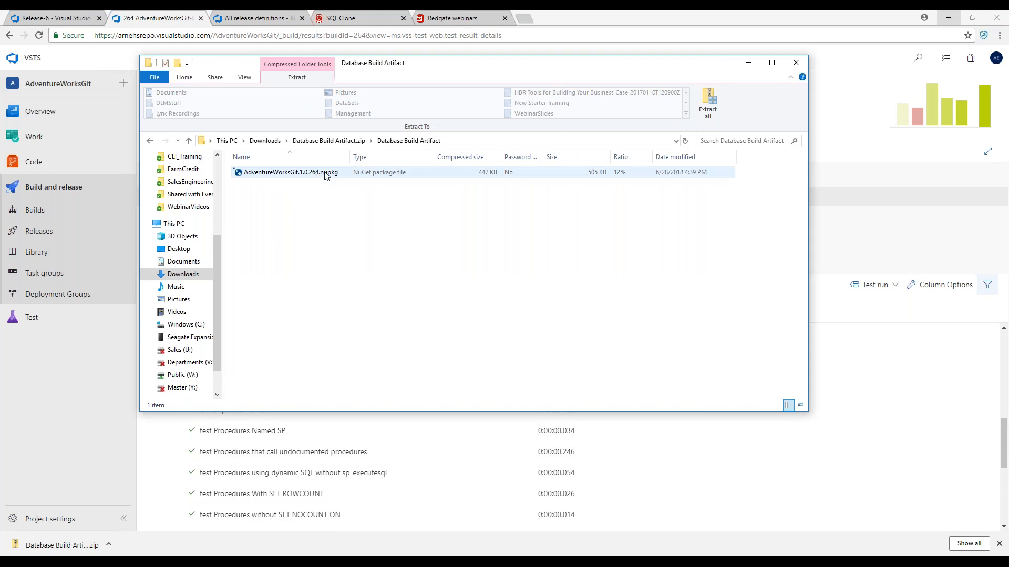
pyautogui.click(287, 176)
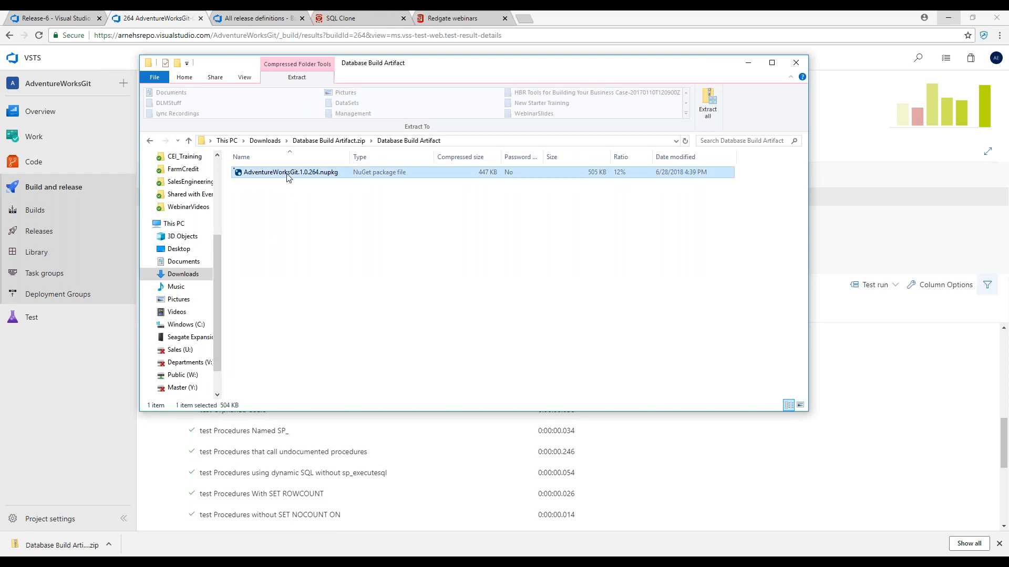
pyautogui.rightClick(287, 177)
pyautogui.click(267, 210)
pyautogui.click(274, 176)
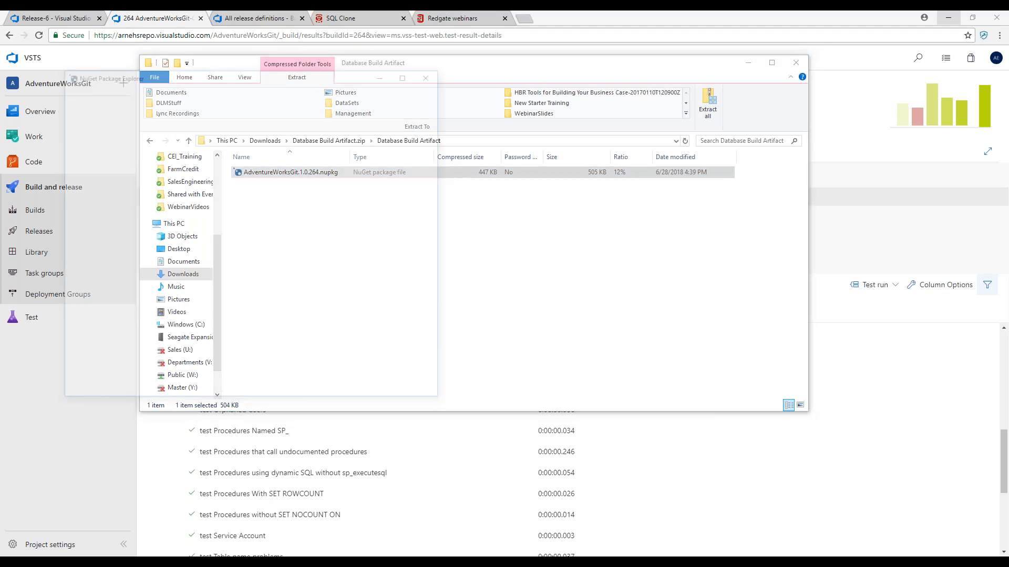
pyautogui.click(256, 117)
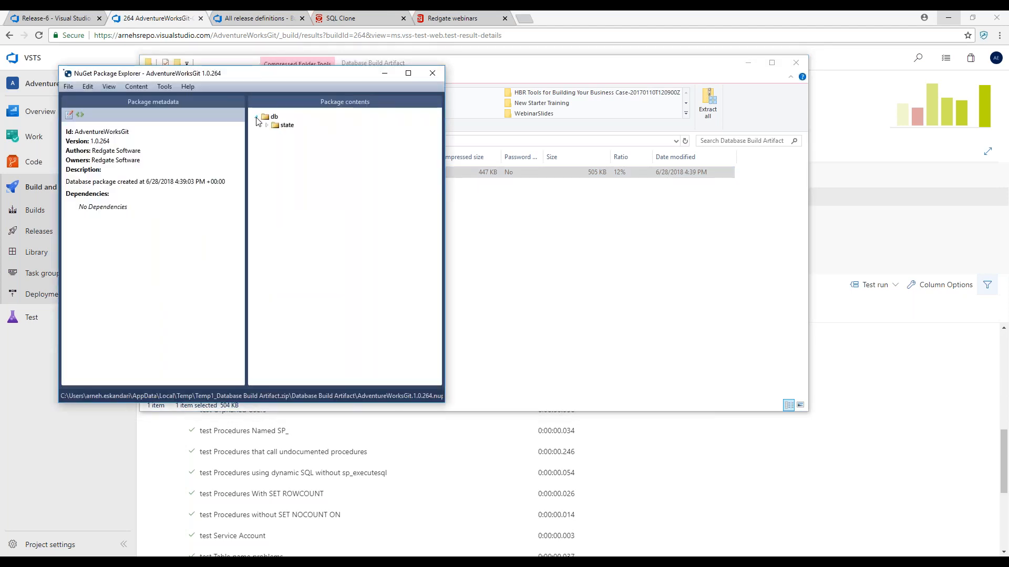
pyautogui.click(266, 125)
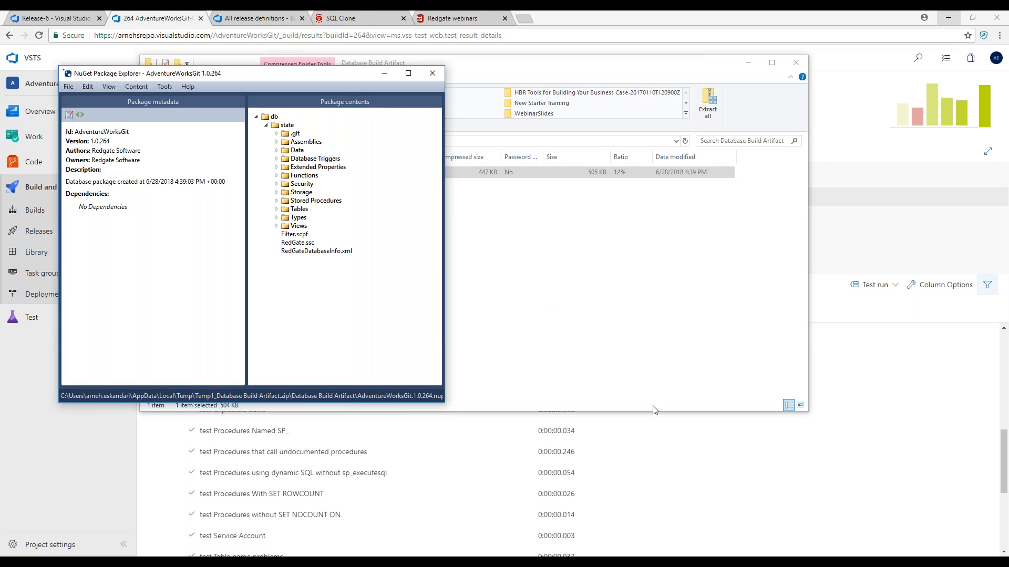
# Return to the build page in the browser, try to create a release from the build, and reload the page.
pyautogui.click(698, 468)
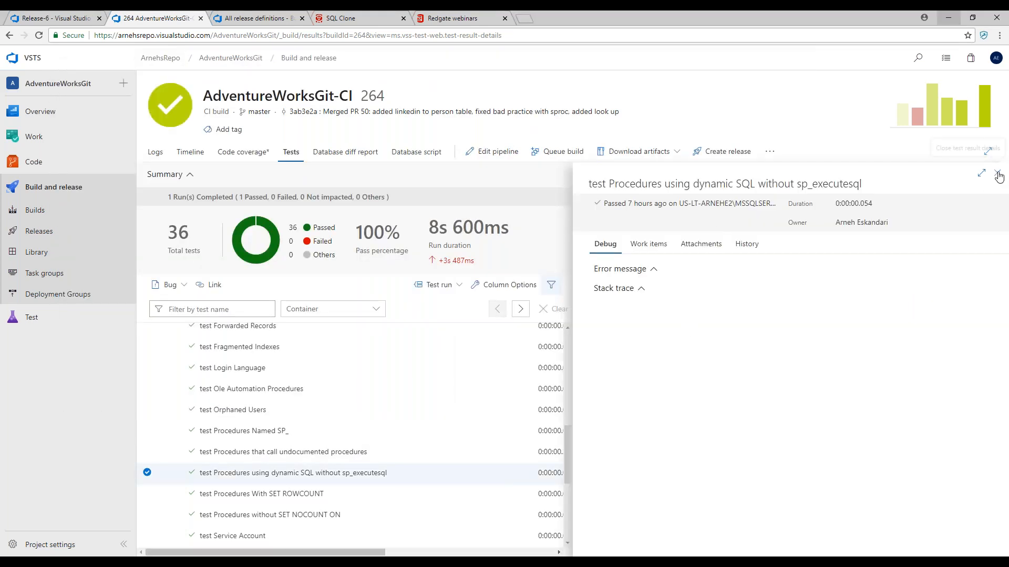
pyautogui.click(997, 173)
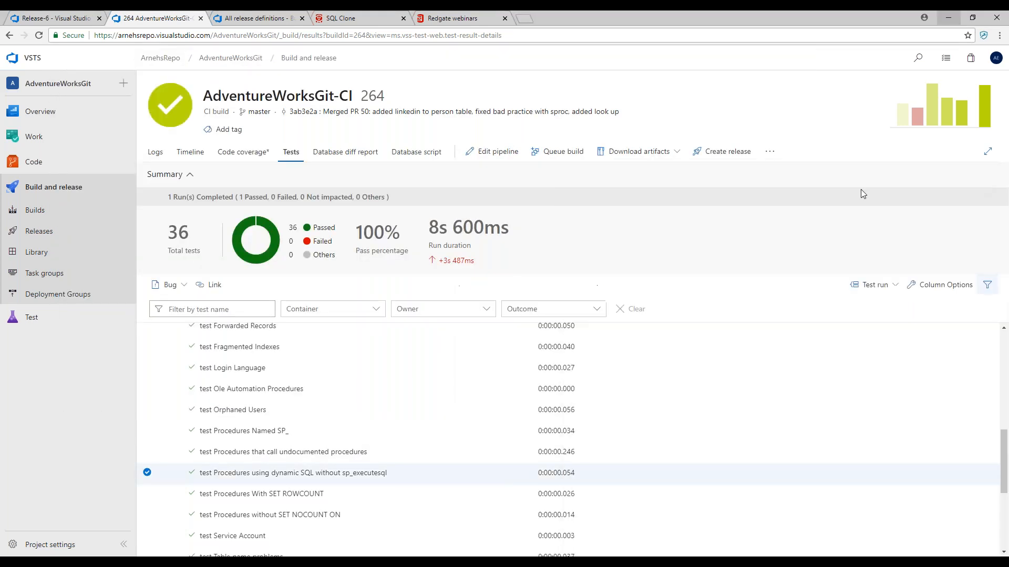
pyautogui.click(723, 156)
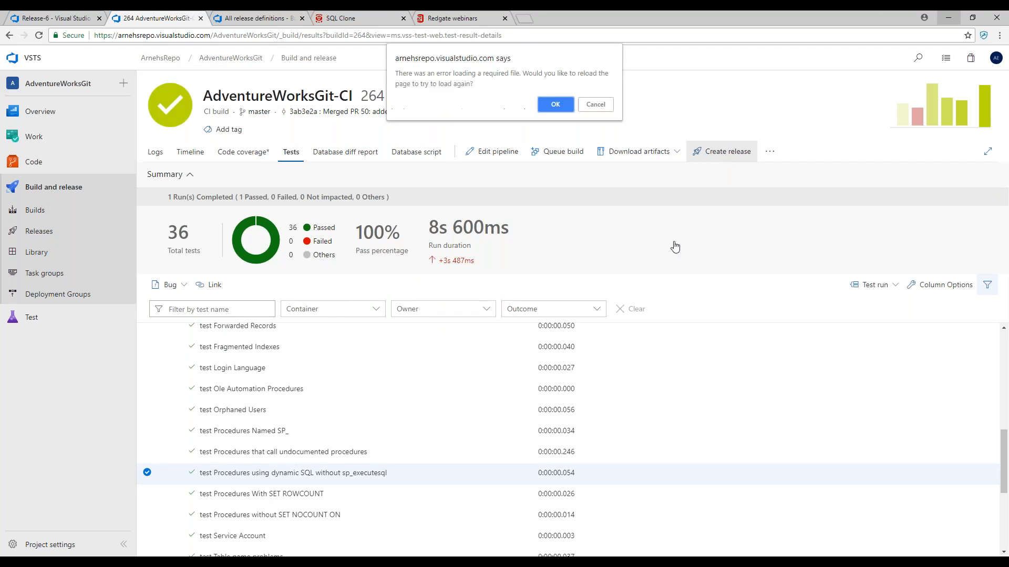
pyautogui.click(556, 104)
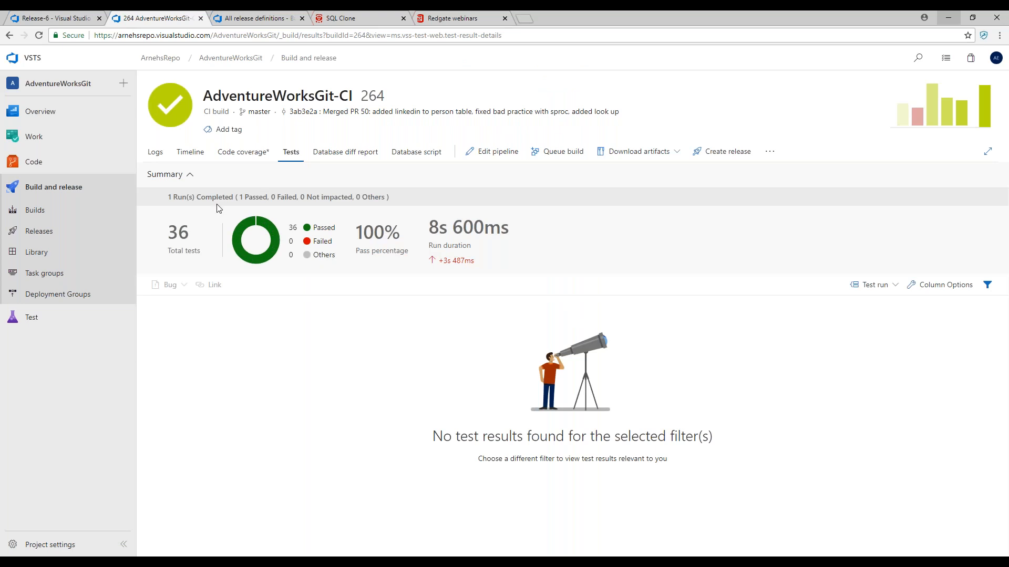
# Examine the Deploy AdventureWorks DB release definition's pipeline and open its list of releases.
pyautogui.click(43, 234)
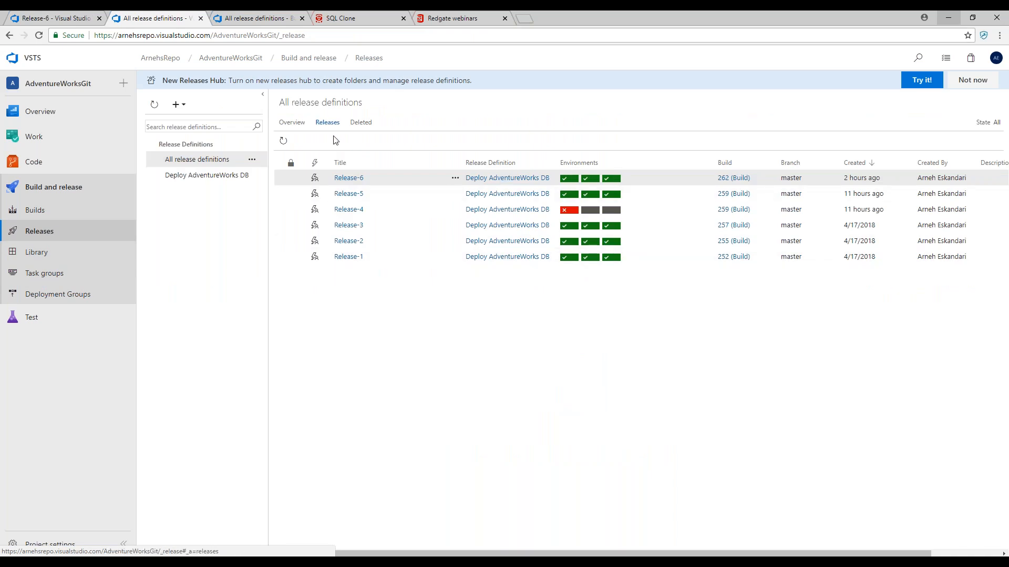
pyautogui.click(199, 177)
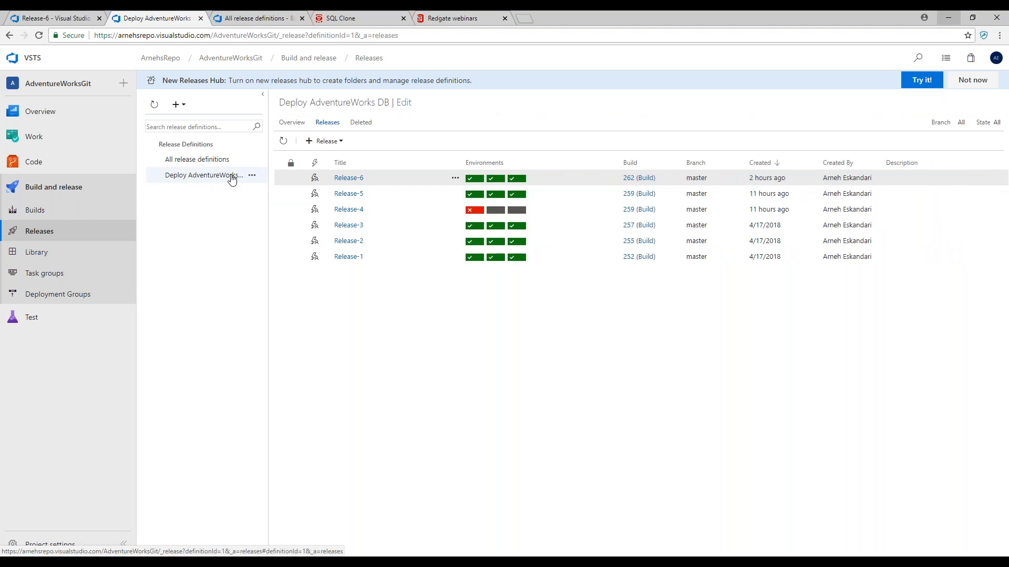
pyautogui.click(404, 103)
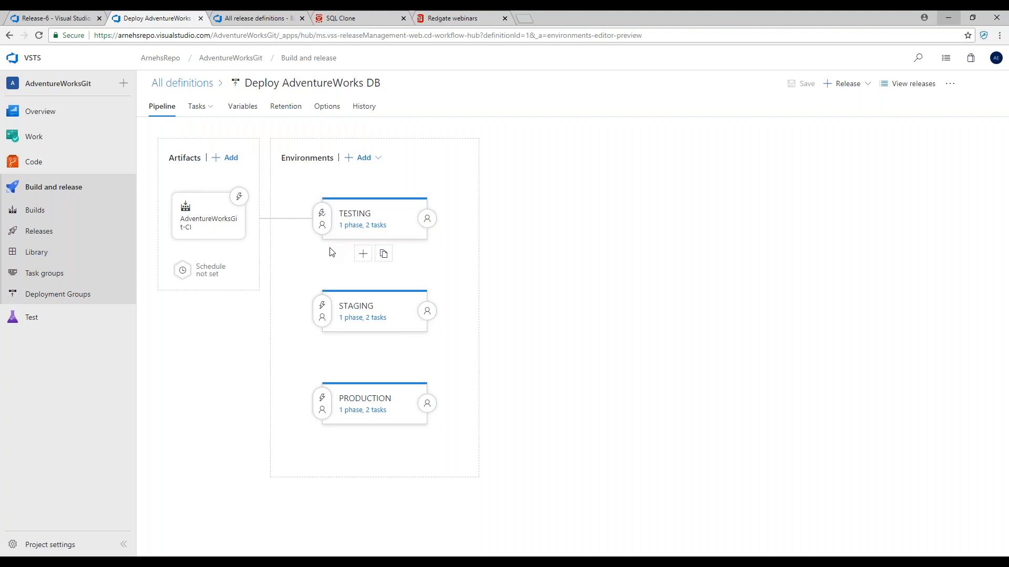
pyautogui.click(909, 89)
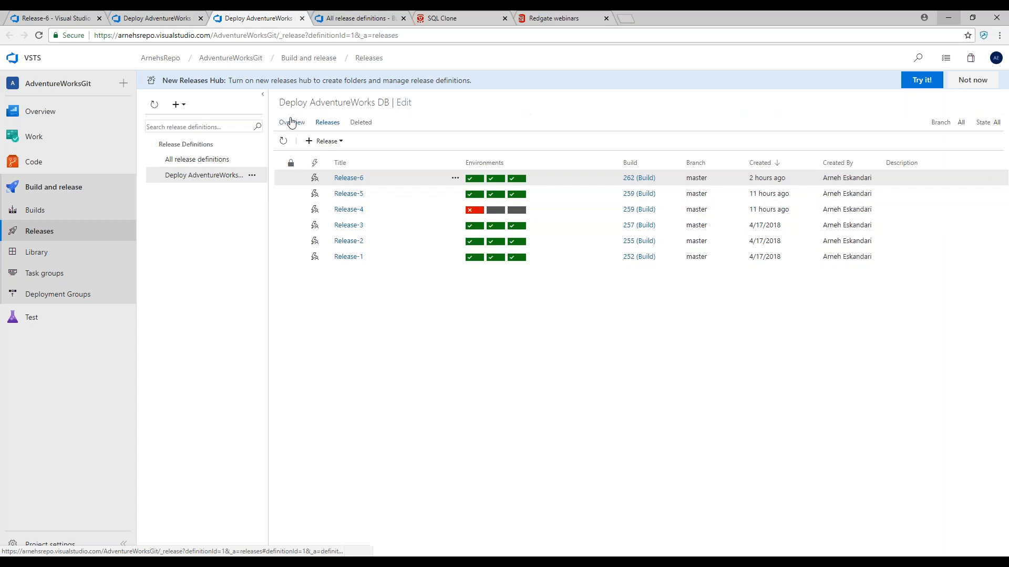
# Create a new Deploy AdventureWorks DB release from AdventureWorksGit-CI version 264 and refresh the releases list.
pyautogui.click(338, 141)
pyautogui.click(339, 159)
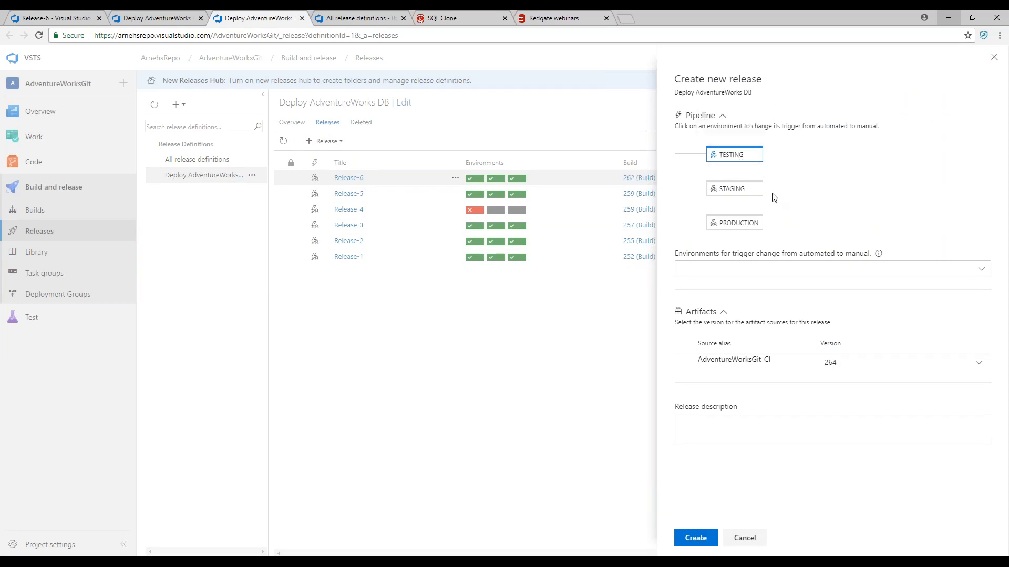
pyautogui.click(707, 538)
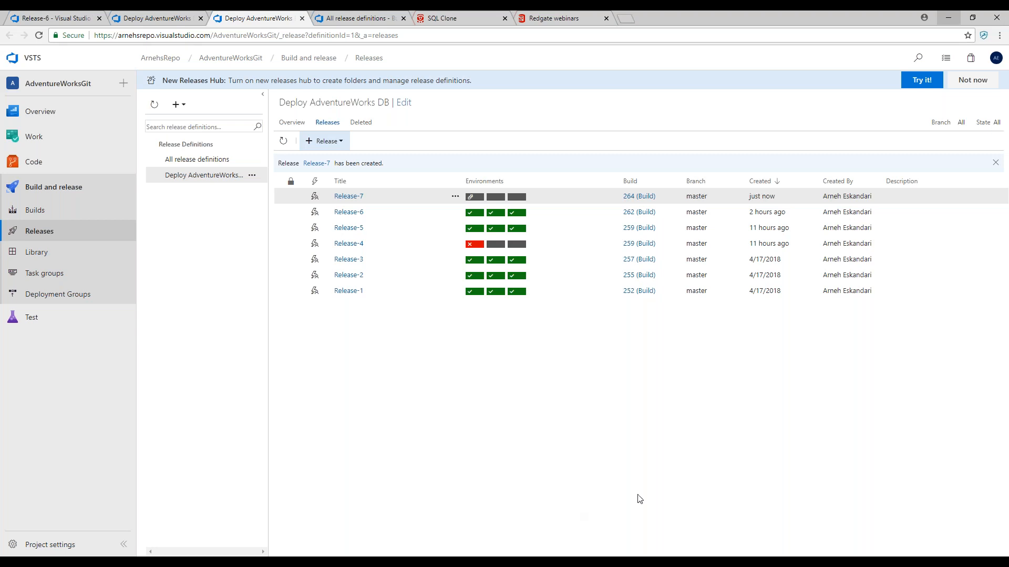
pyautogui.click(284, 142)
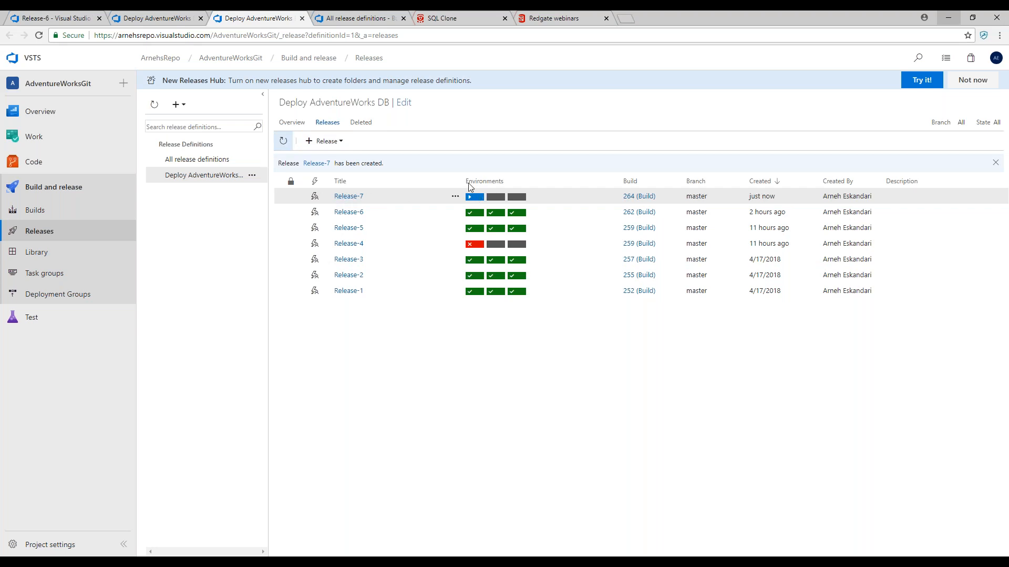
# Open the release definition for editing and examine the TESTING environment's artifact creation and database deployment tasks.
pyautogui.click(401, 105)
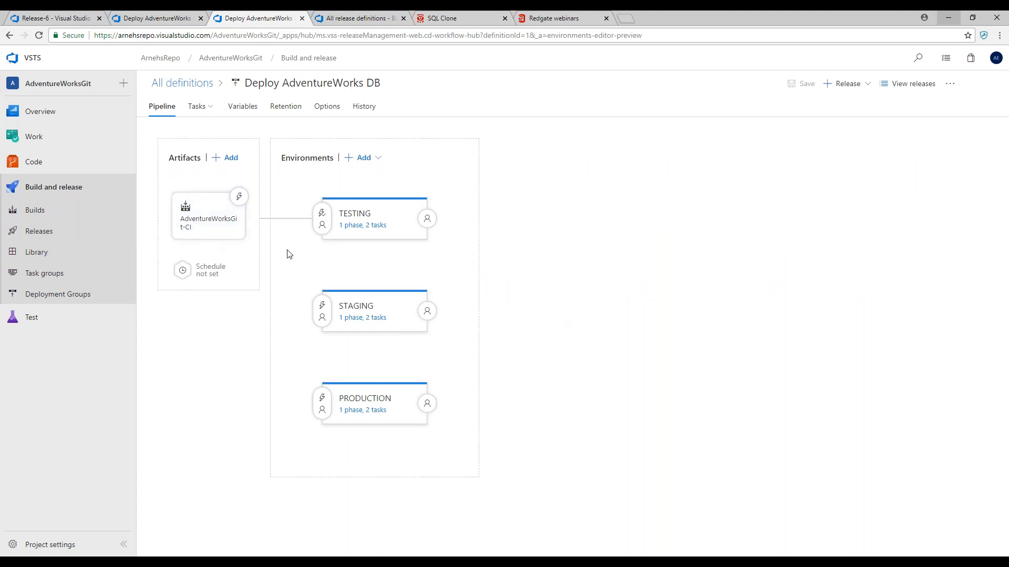
pyautogui.click(356, 227)
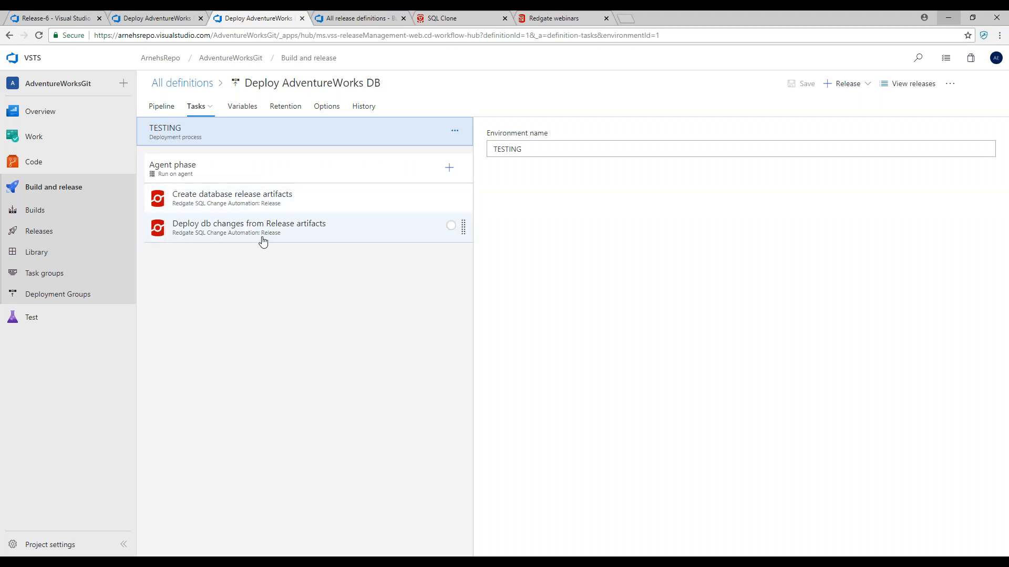
pyautogui.click(257, 203)
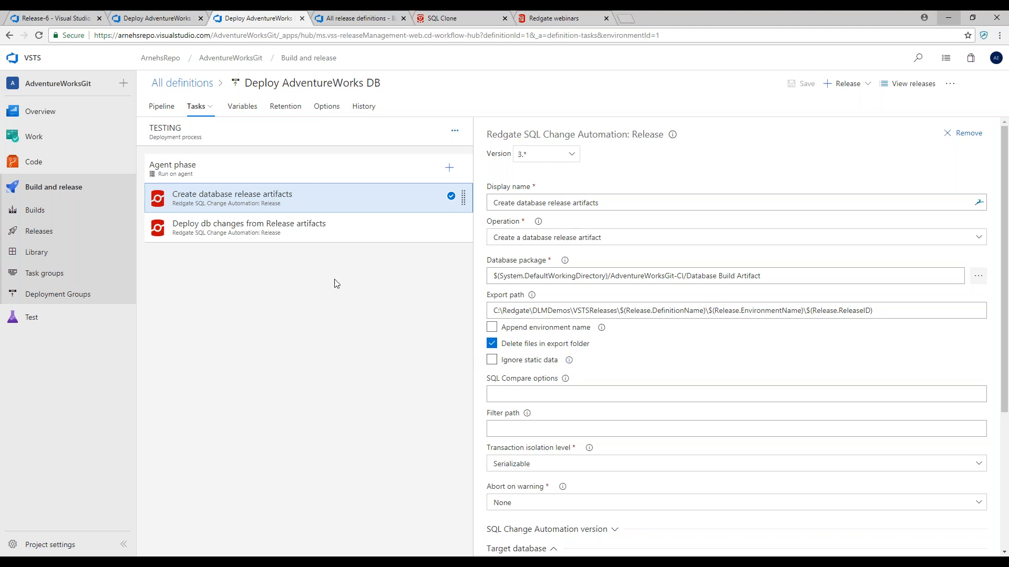
pyautogui.click(231, 236)
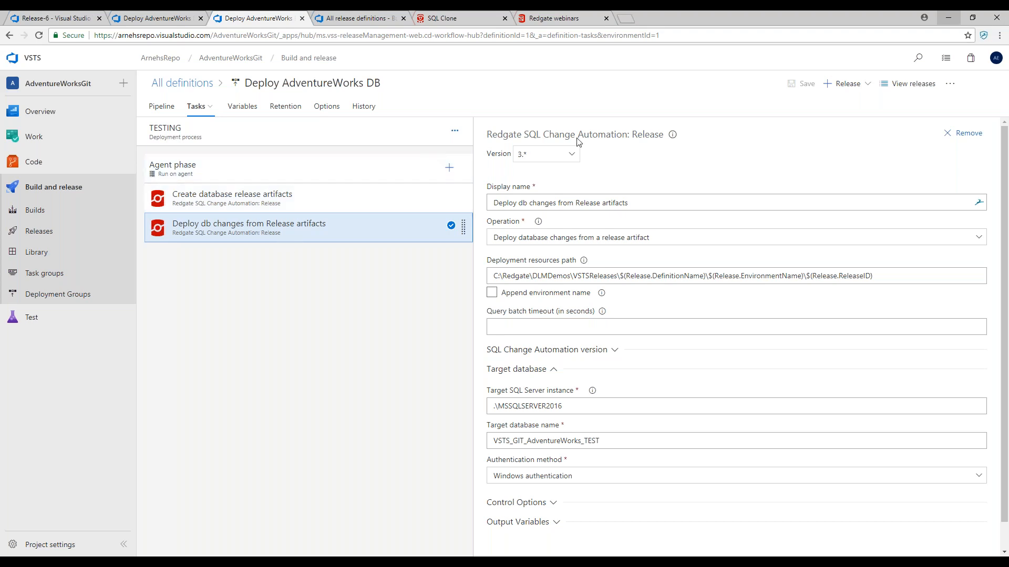
# Return to the releases list, check Release-7's TESTING status and deploy that release to STAGING.
pyautogui.click(900, 84)
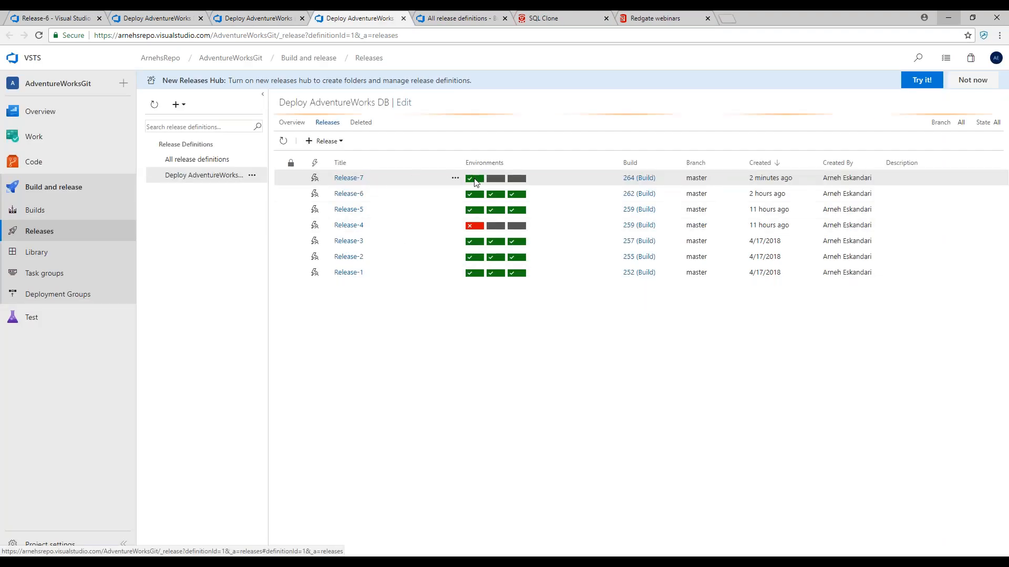
pyautogui.moveTo(476, 180)
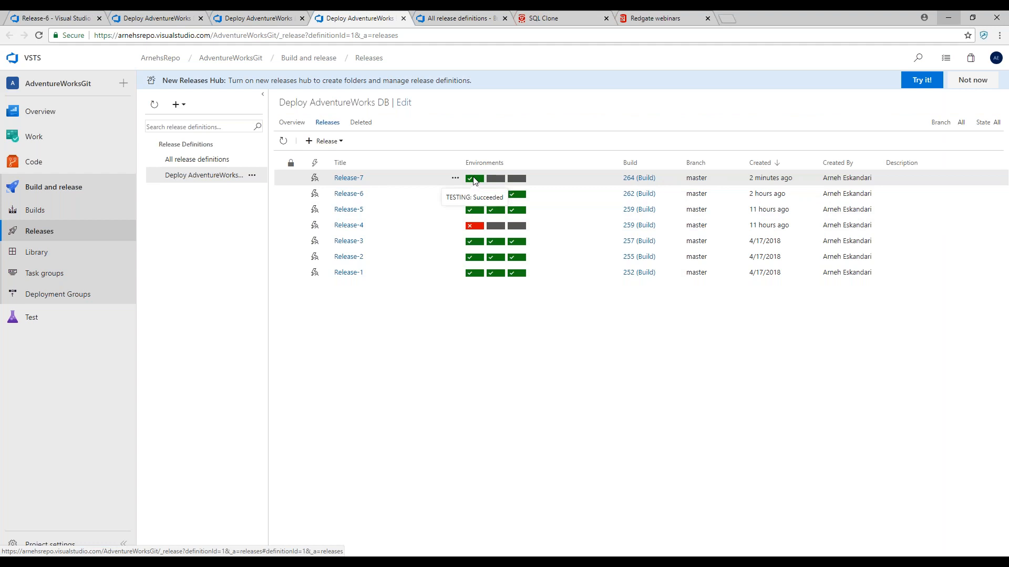
pyautogui.click(349, 178)
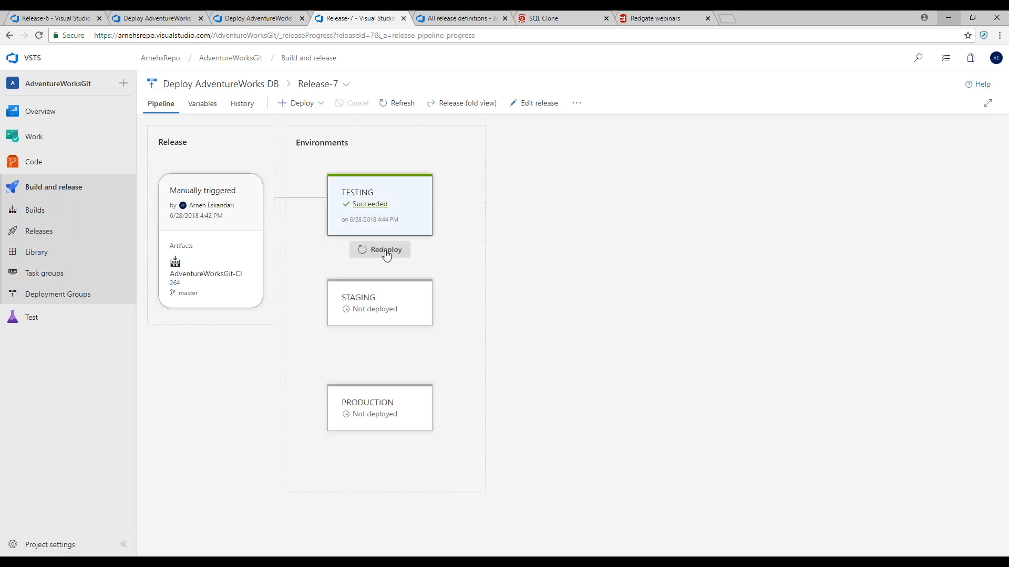
pyautogui.moveTo(383, 302)
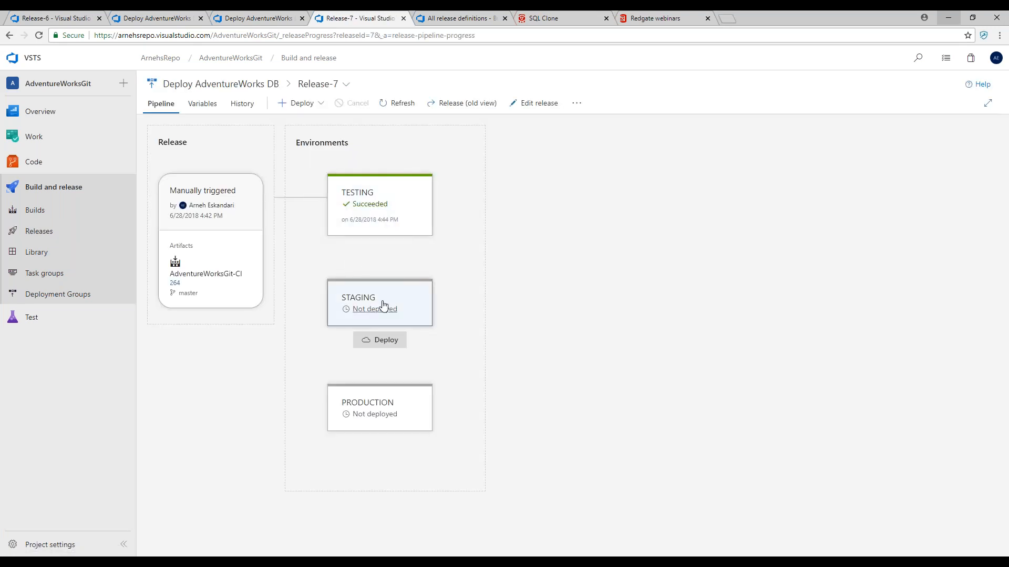
pyautogui.click(382, 342)
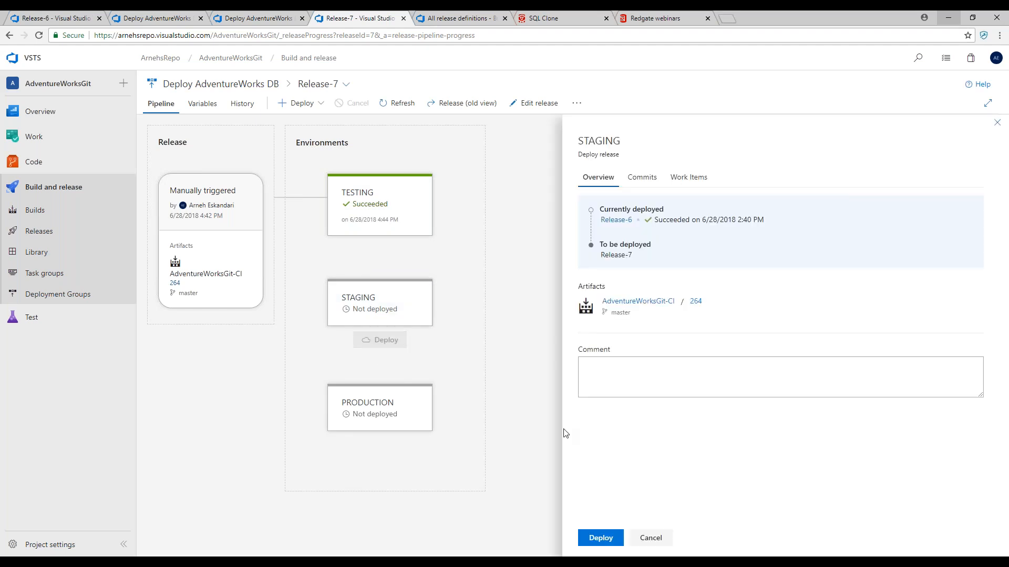
pyautogui.click(596, 537)
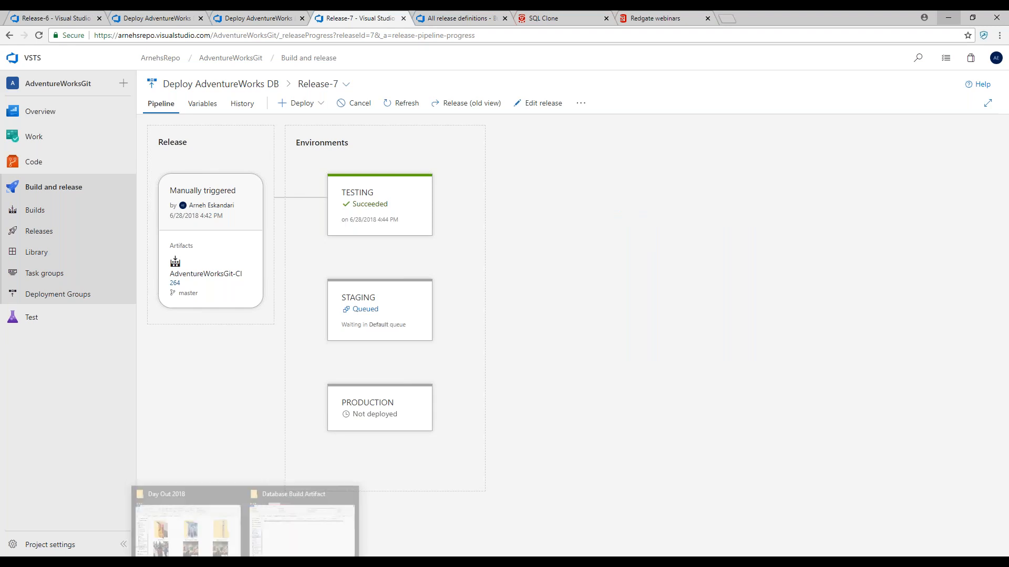
# Switch to File Explorer and open C:\Redgate\DLMDemos\VSTSReleases\Deploy AdventureWorks DB\TESTING.
pyautogui.click(285, 552)
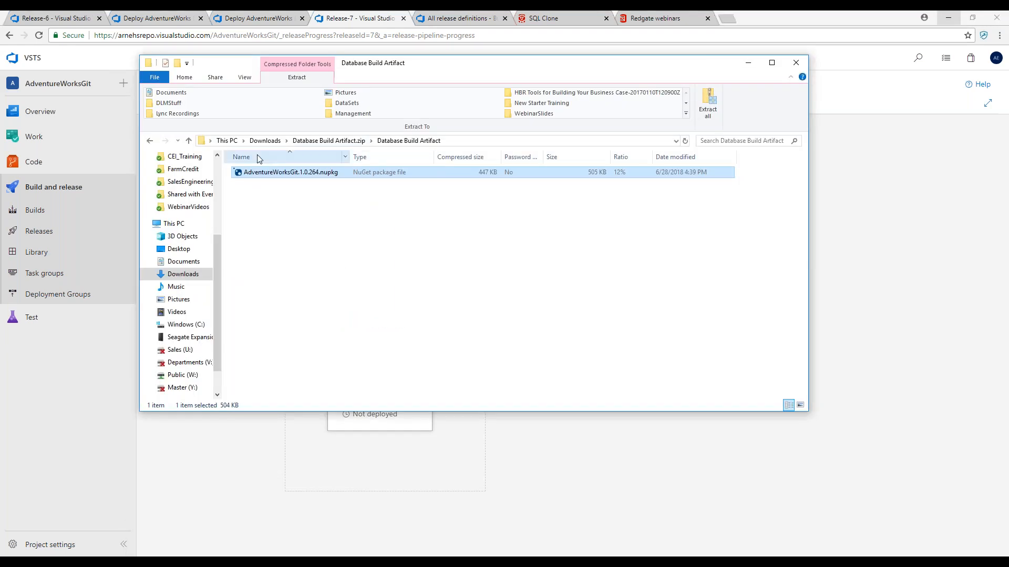
pyautogui.click(200, 325)
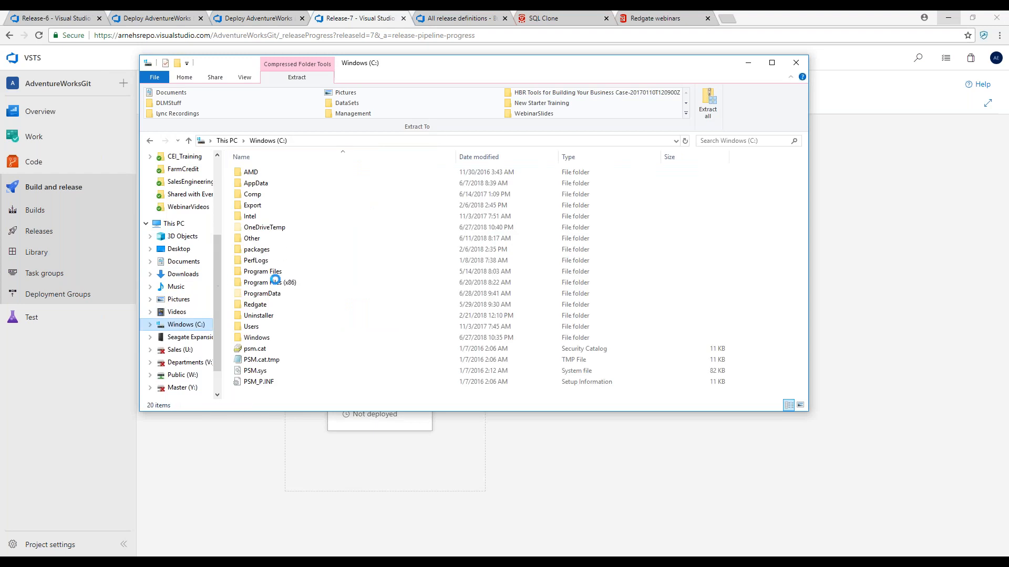
pyautogui.doubleClick(257, 305)
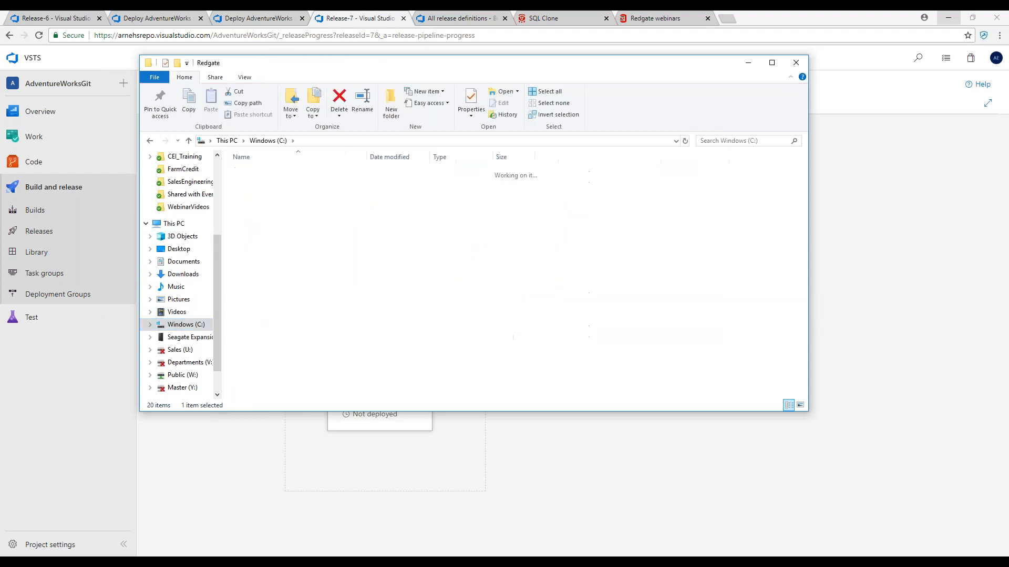
pyautogui.doubleClick(260, 194)
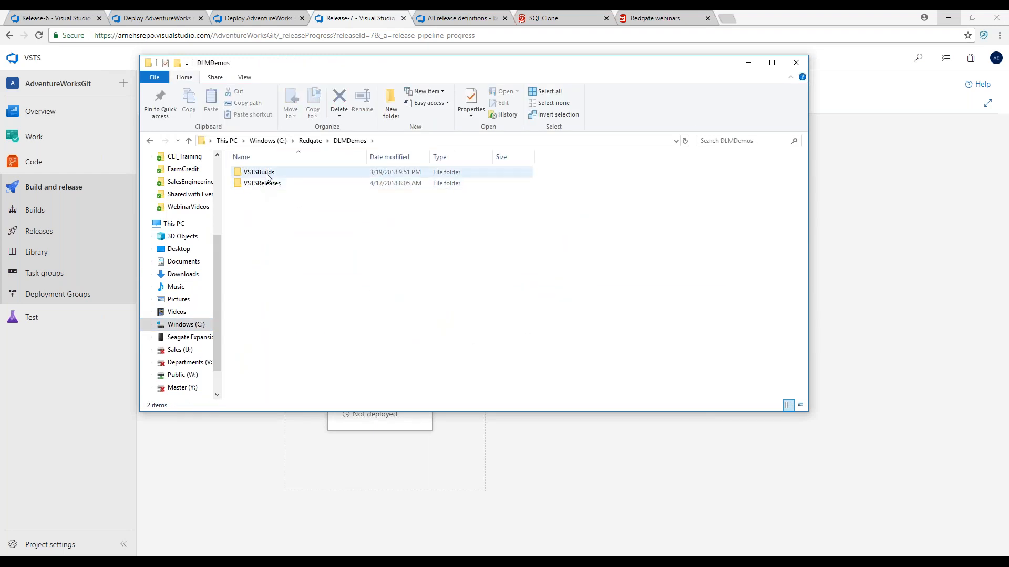
pyautogui.doubleClick(268, 184)
pyautogui.click(294, 174)
pyautogui.doubleClick(295, 173)
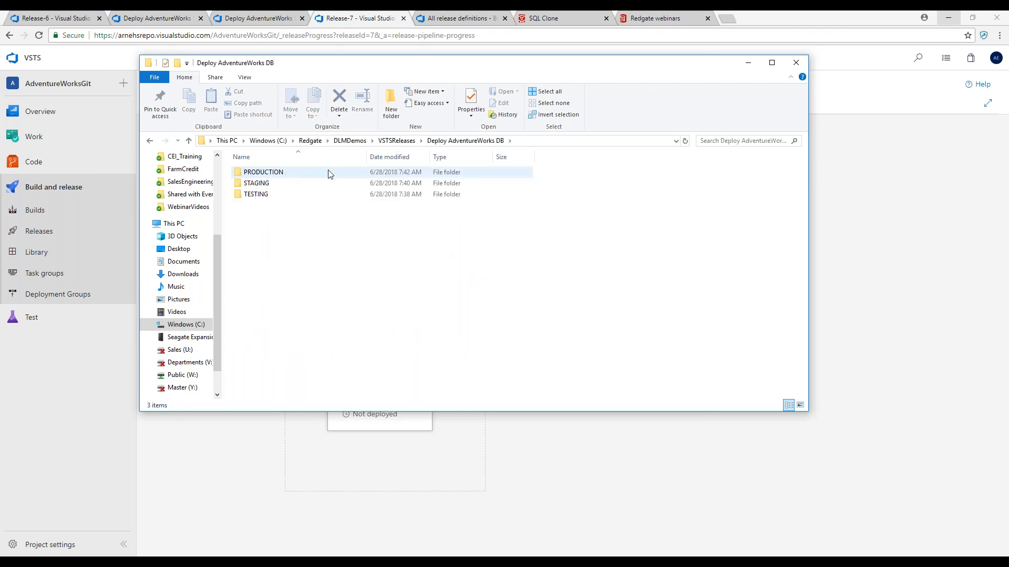
pyautogui.click(263, 194)
pyautogui.doubleClick(263, 195)
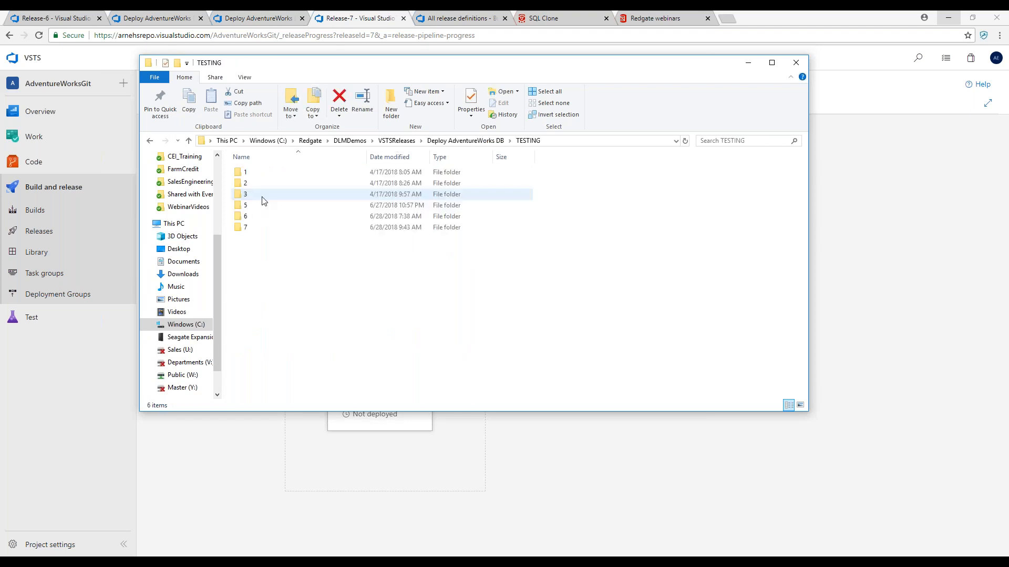
# Go to the Reports folder of Release-7 inside folder 7 and open Changes.html.
pyautogui.click(248, 227)
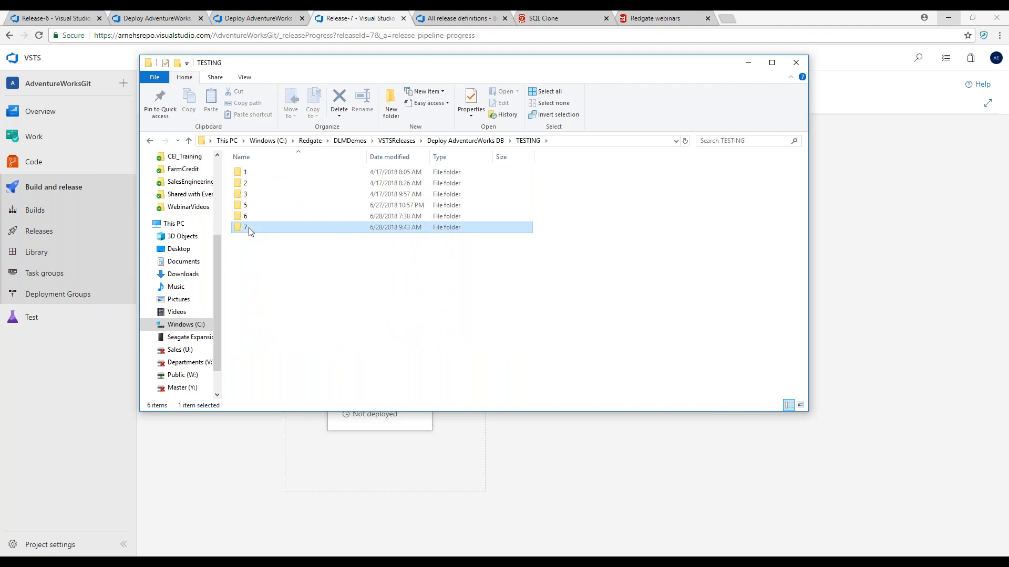
pyautogui.doubleClick(247, 228)
pyautogui.click(255, 173)
pyautogui.doubleClick(254, 173)
pyautogui.click(253, 172)
pyautogui.doubleClick(253, 172)
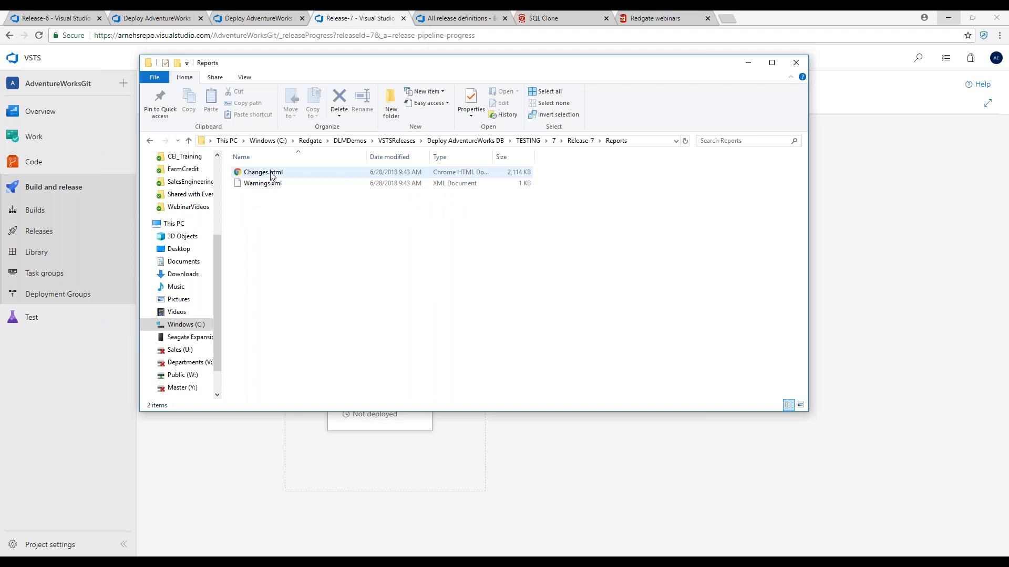
pyautogui.doubleClick(270, 173)
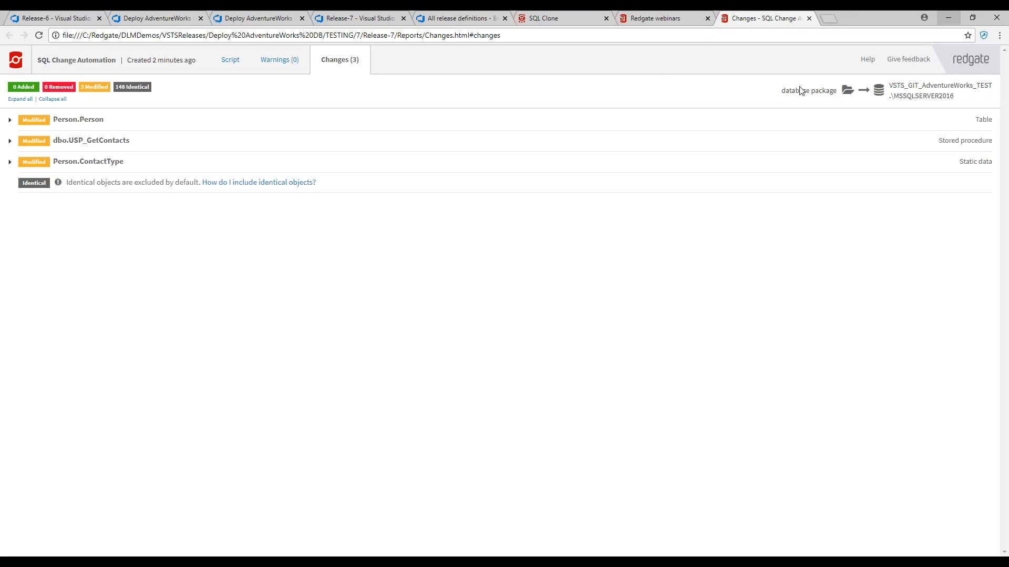
# Examine the change report's source and target databases and the Person.Person table differences, then collapse that table's entry.
pyautogui.moveTo(789, 91); pyautogui.dragTo(836, 90)
pyautogui.moveTo(900, 85); pyautogui.dragTo(997, 92)
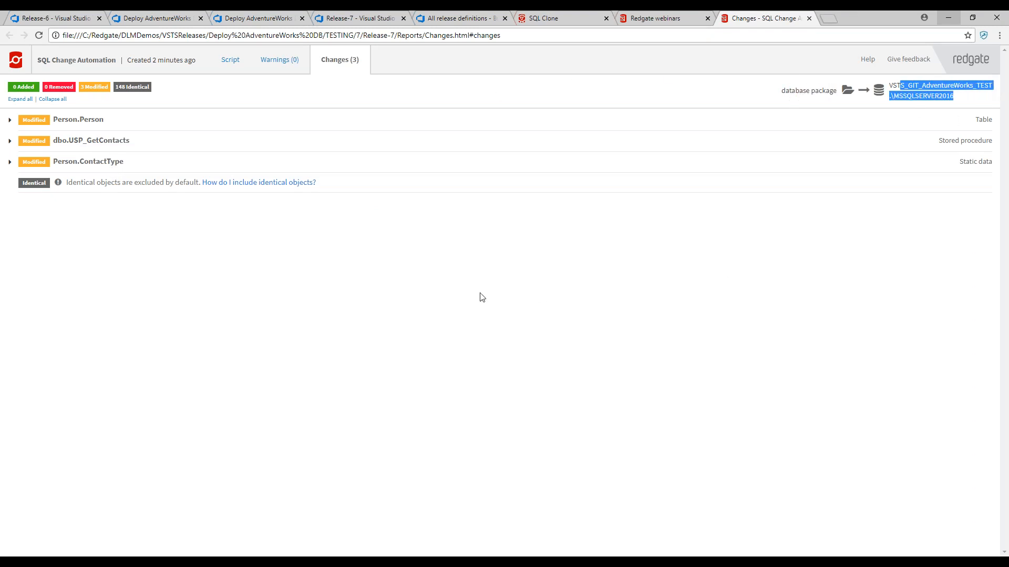
pyautogui.click(10, 121)
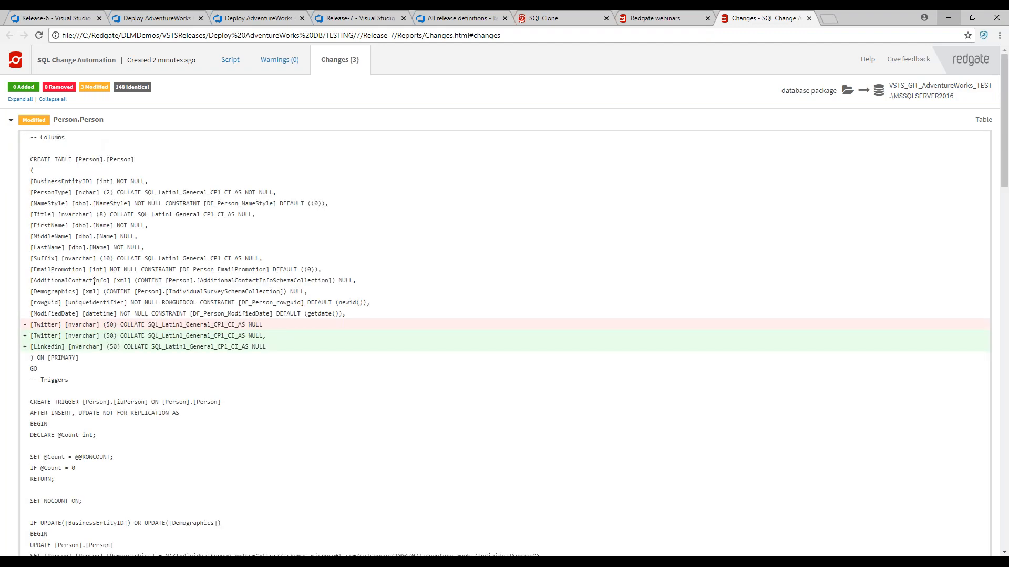
pyautogui.scroll(-1, 36, 295)
pyautogui.moveTo(35, 295); pyautogui.dragTo(171, 295)
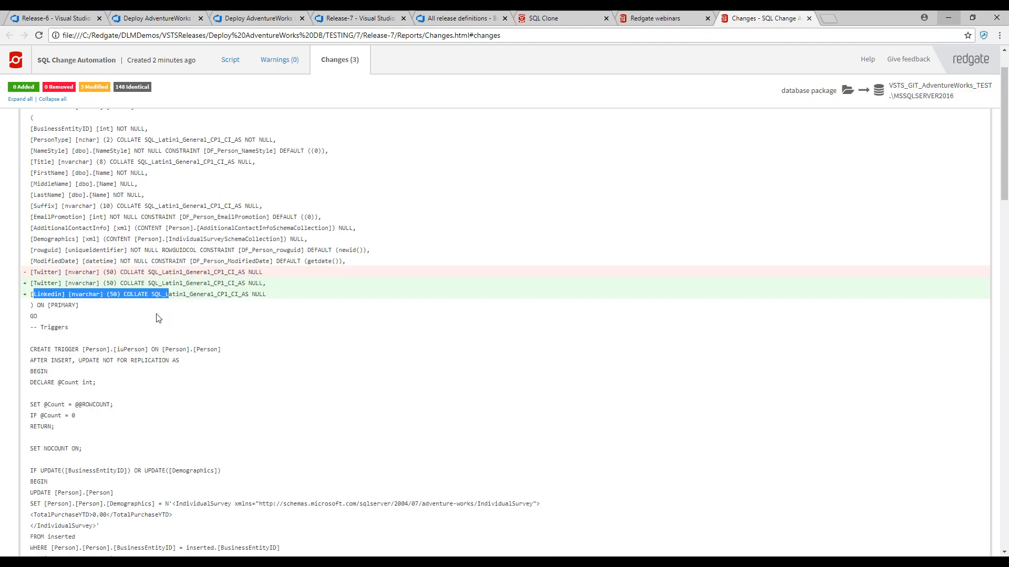
pyautogui.scroll(1, 132, 179)
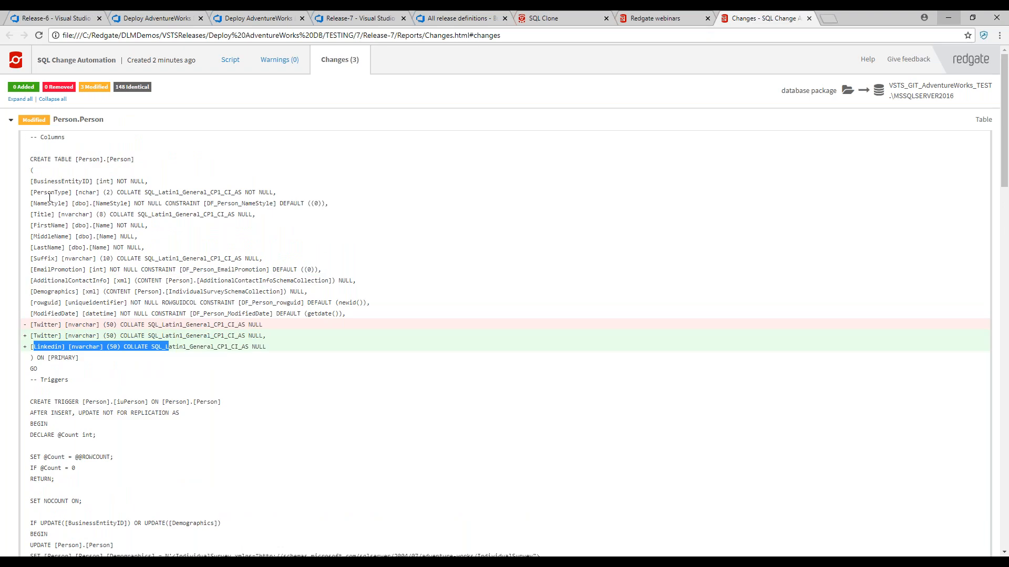
pyautogui.moveTo(47, 159); pyautogui.dragTo(134, 160)
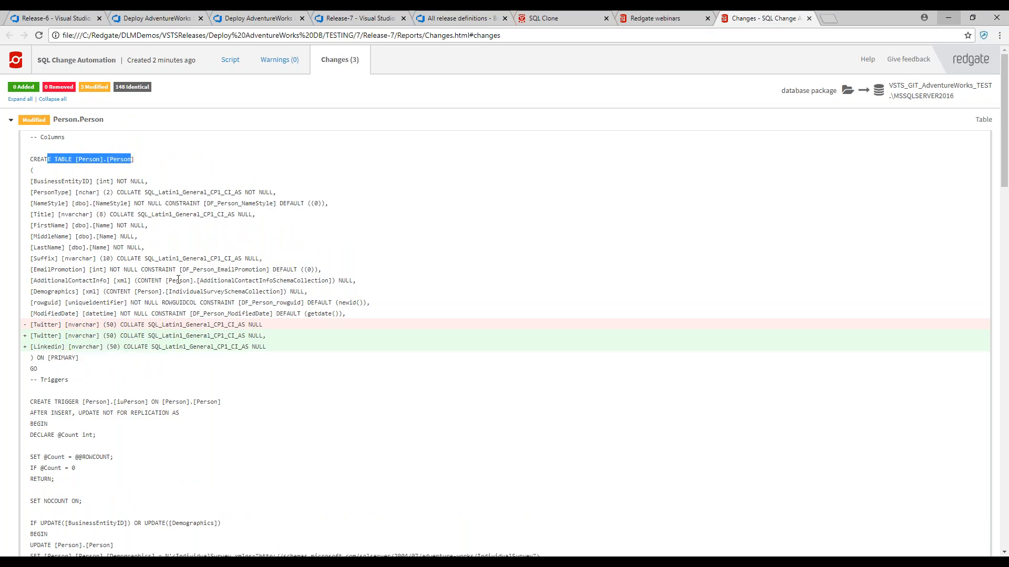
pyautogui.click(10, 120)
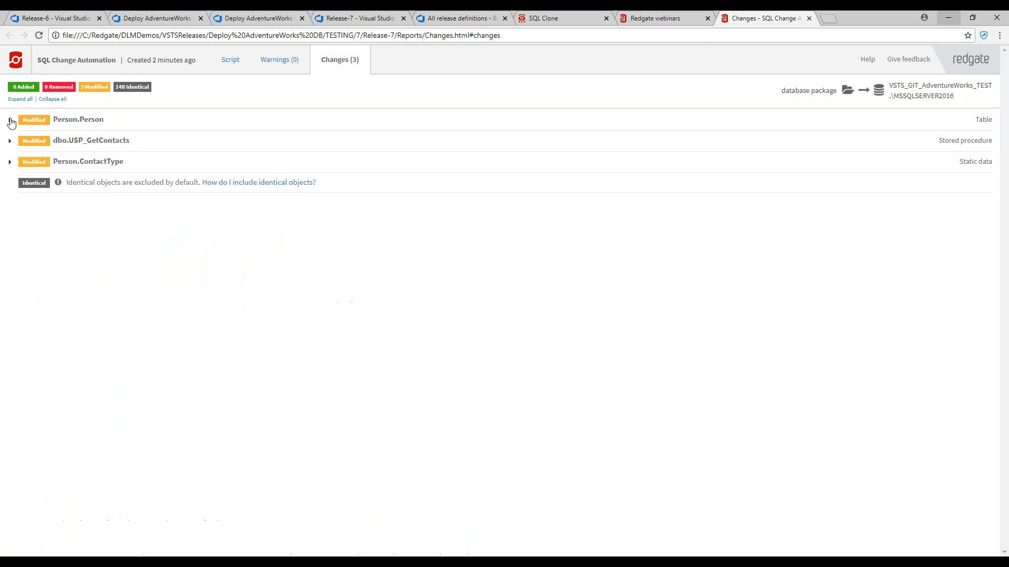
# Expand dbo.USP_GetContacts and Person.ContactType in the change report and examine their modified code and static data.
pyautogui.click(10, 141)
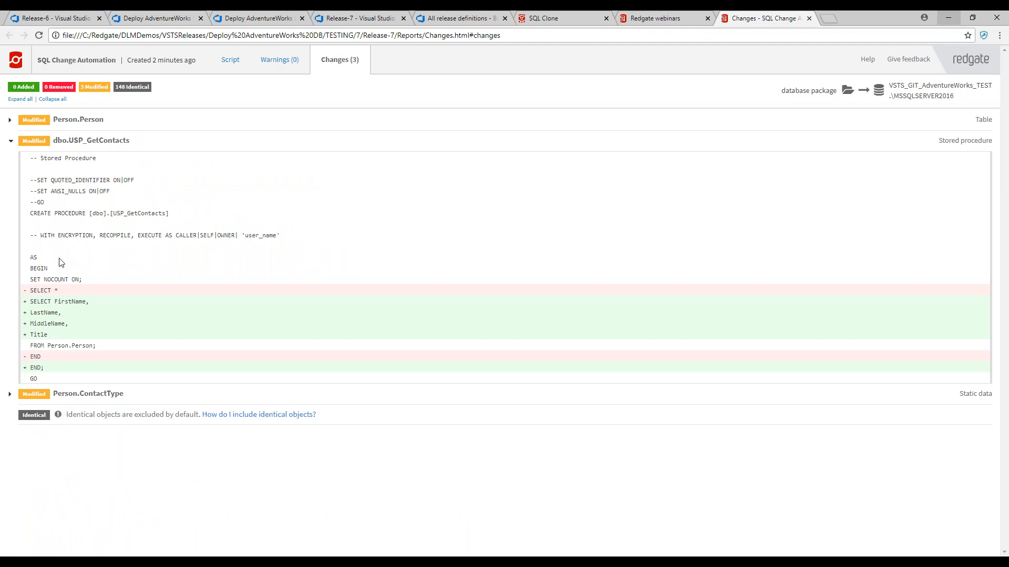
pyautogui.moveTo(35, 290); pyautogui.dragTo(90, 336)
pyautogui.click(35, 298)
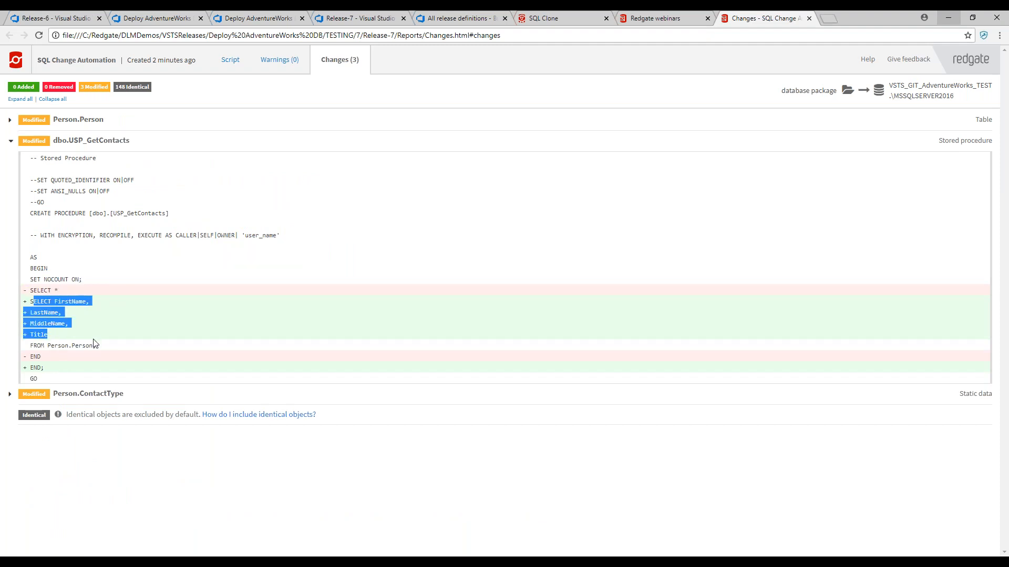
pyautogui.click(10, 394)
pyautogui.scroll(-1, 31, 436)
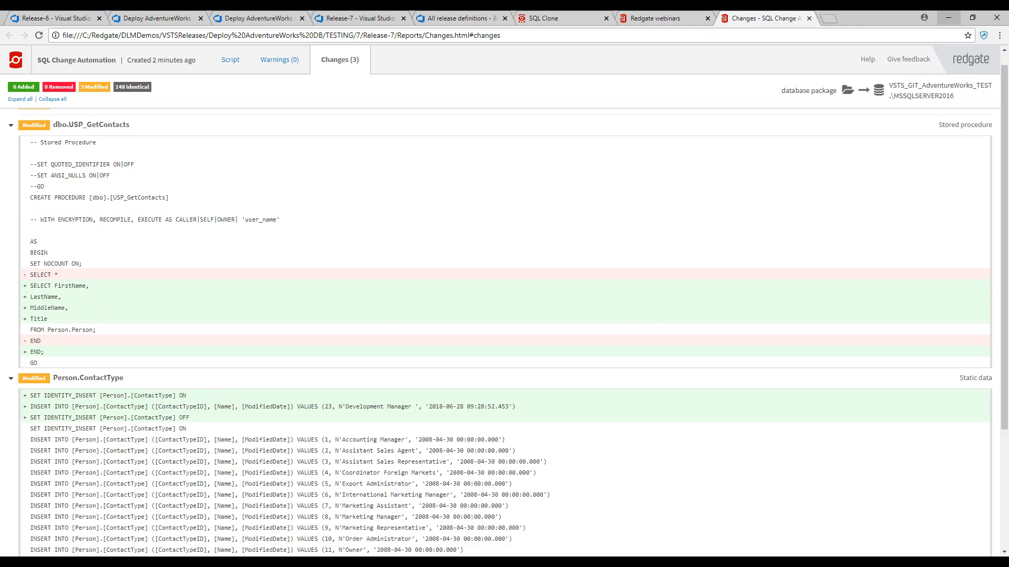
pyautogui.scroll(-3, 504, 331)
pyautogui.moveTo(345, 241); pyautogui.dragTo(423, 242)
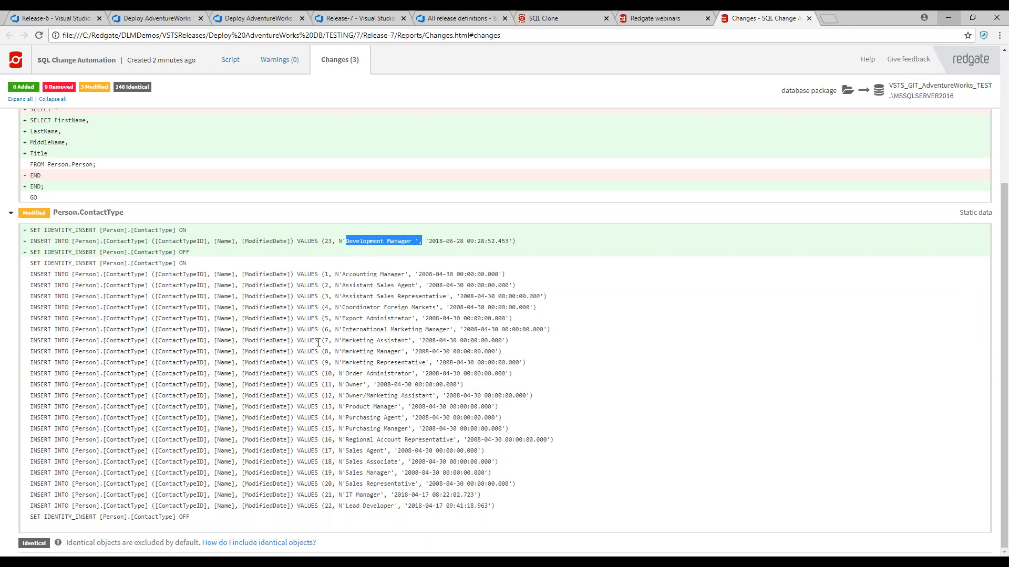
# Check the report's warnings and review the generated deployment script's table and stored procedure alterations.
pyautogui.click(282, 61)
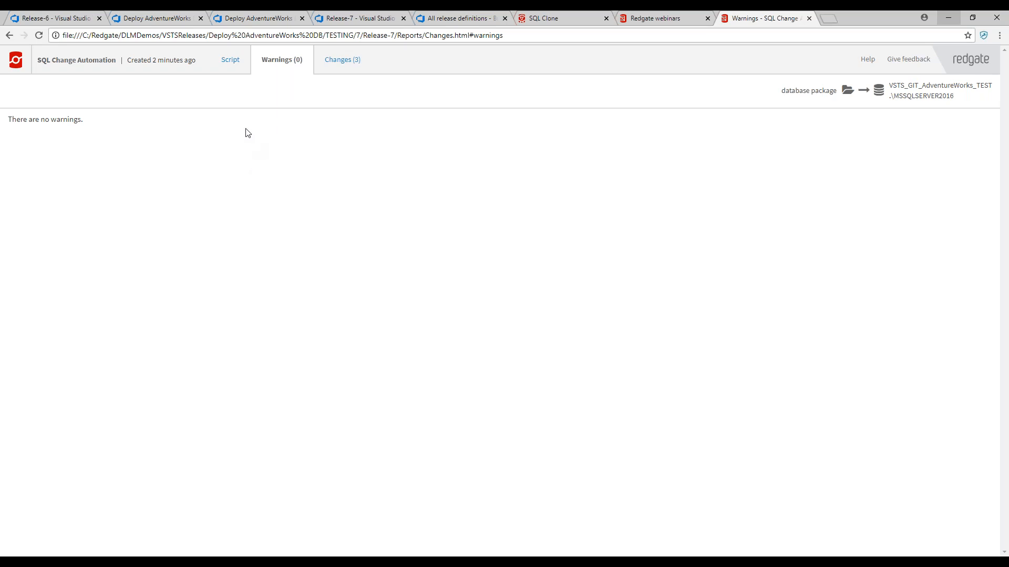
pyautogui.click(234, 64)
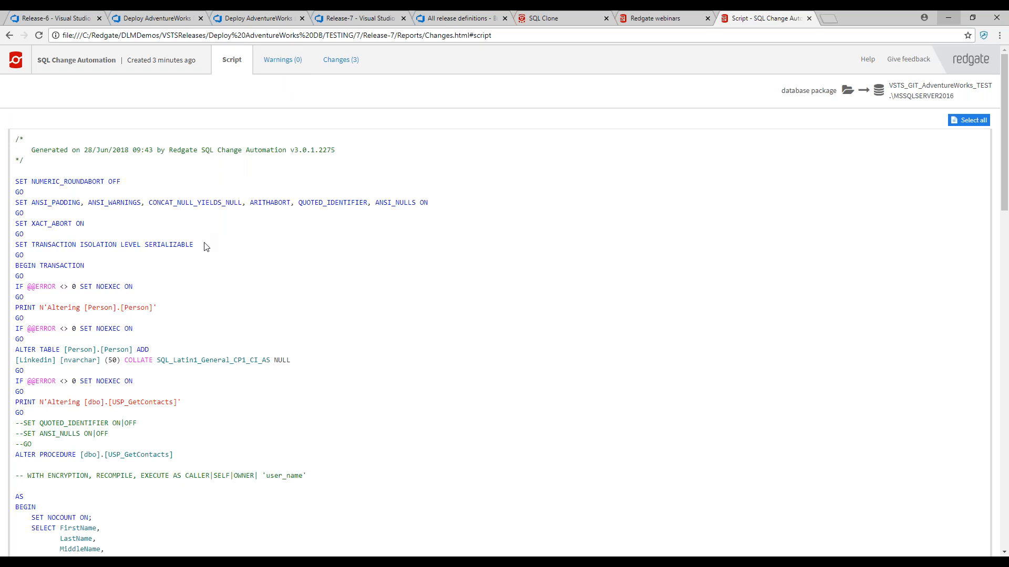
pyautogui.scroll(-2, 128, 283)
pyautogui.moveTo(24, 245); pyautogui.dragTo(207, 263)
pyautogui.scroll(-1, 258, 329)
pyautogui.moveTo(31, 290); pyautogui.dragTo(128, 425)
pyautogui.scroll(-3, 126, 427)
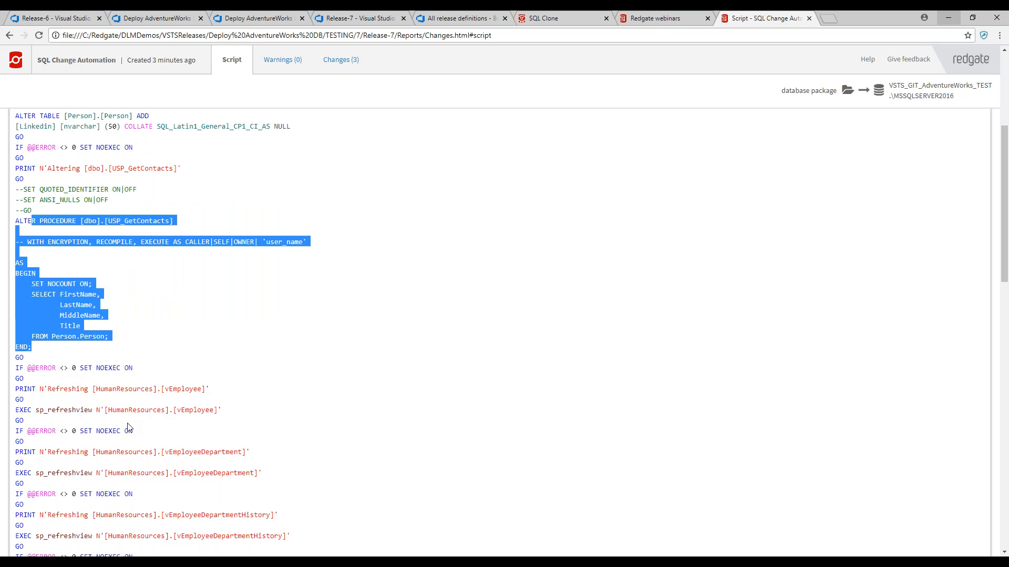
# Examine the rest of the deployment script, including the view refreshes and the row inserted into Person.ContactType.
pyautogui.scroll(-8, 127, 426)
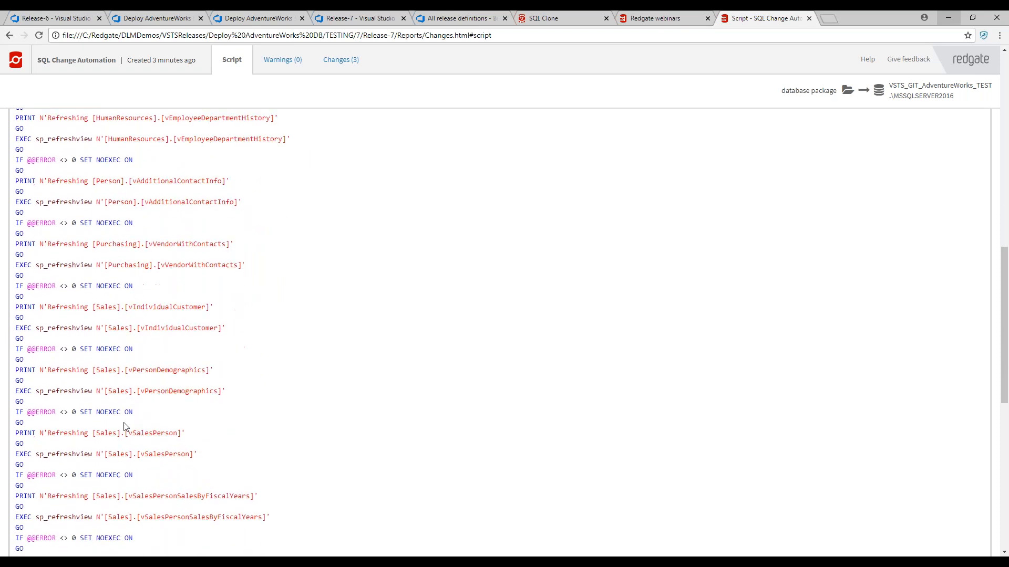
pyautogui.scroll(-7, 126, 426)
pyautogui.moveTo(26, 444); pyautogui.dragTo(225, 454)
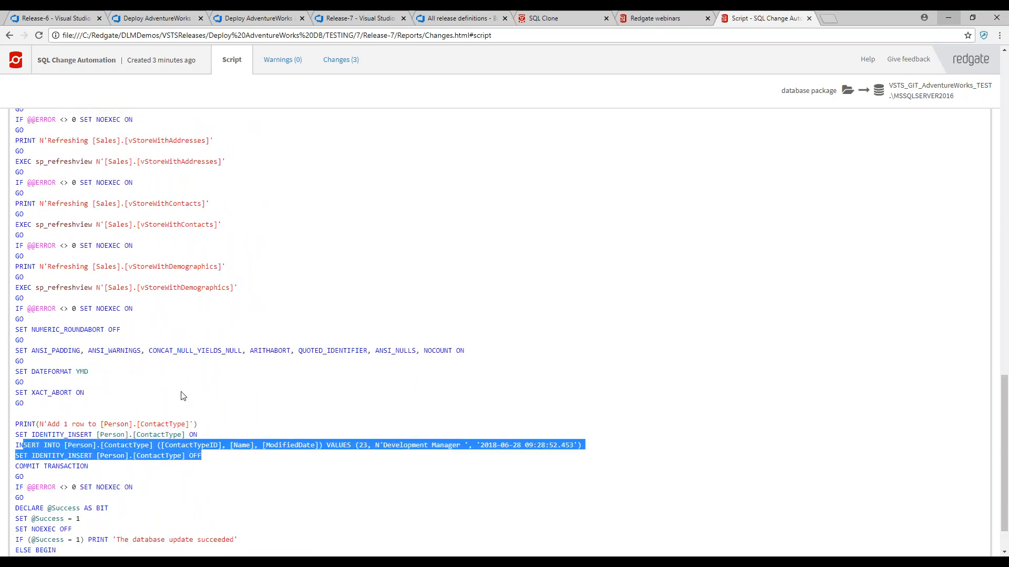
pyautogui.scroll(6, 181, 396)
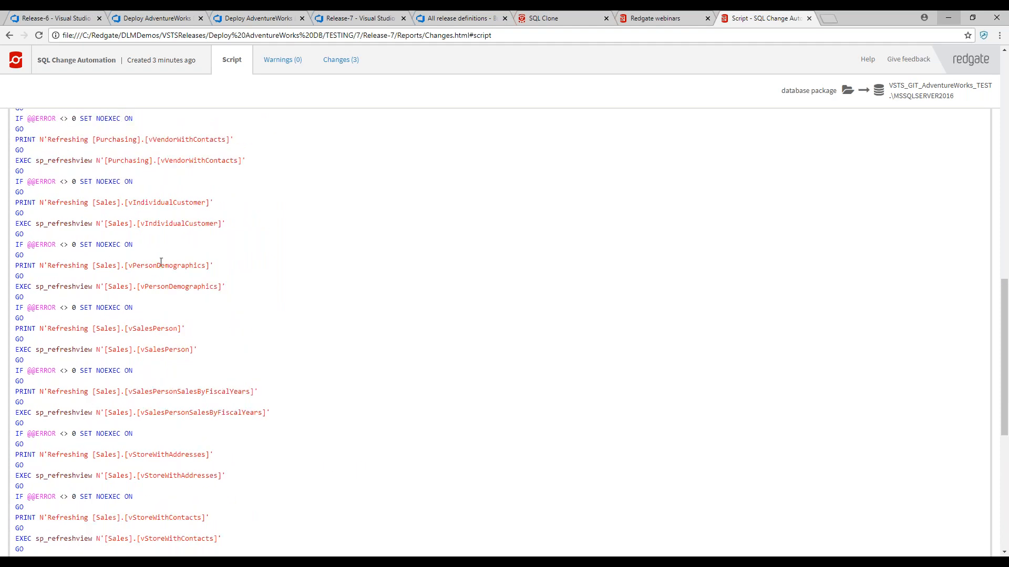
pyautogui.scroll(3, 171, 284)
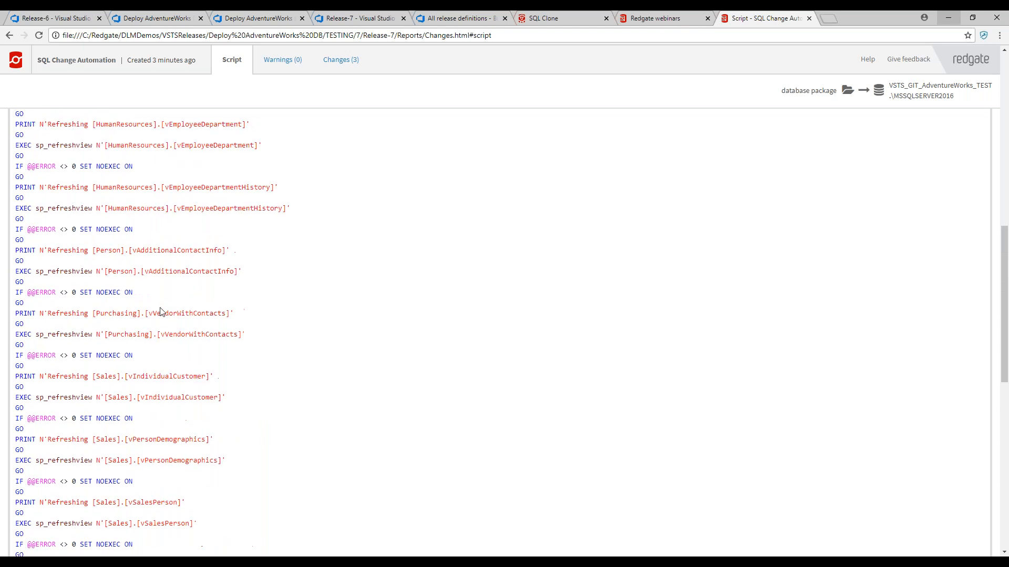
pyautogui.scroll(2, 159, 315)
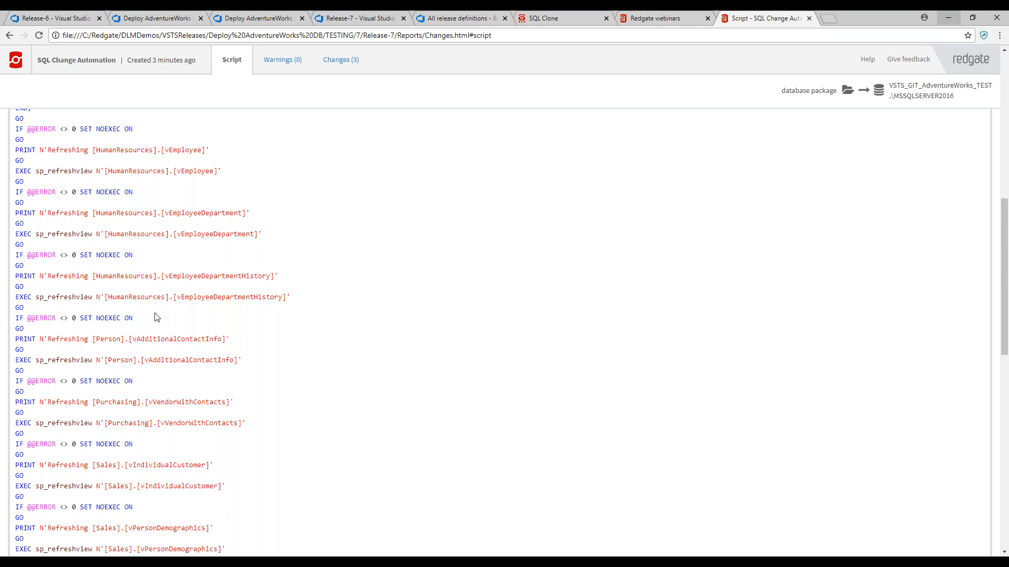
pyautogui.scroll(7, 118, 405)
pyautogui.scroll(2, 117, 411)
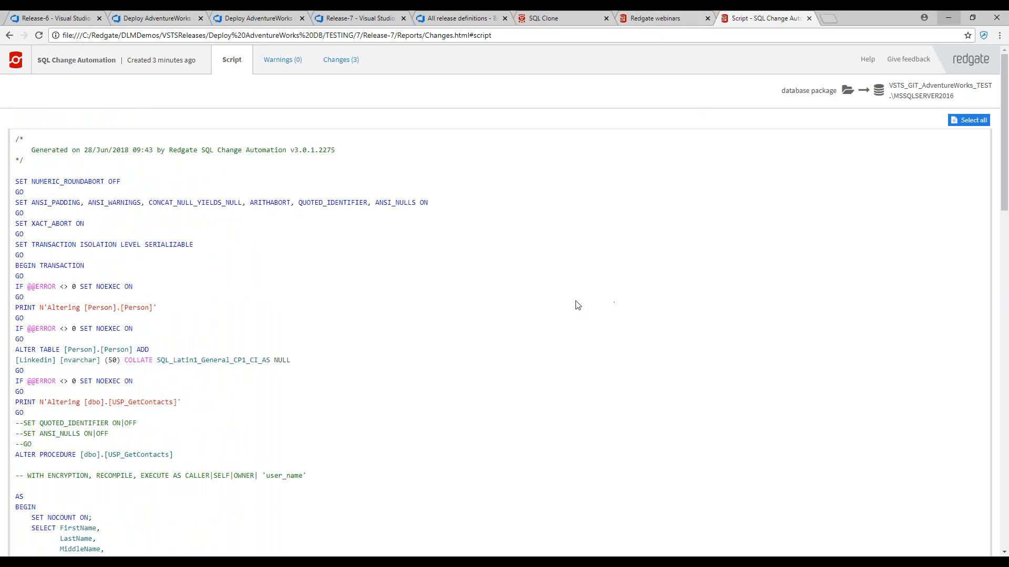
# Return to the Release-7 pipeline and deploy the release to the PRODUCTION environment without a comment.
pyautogui.click(376, 19)
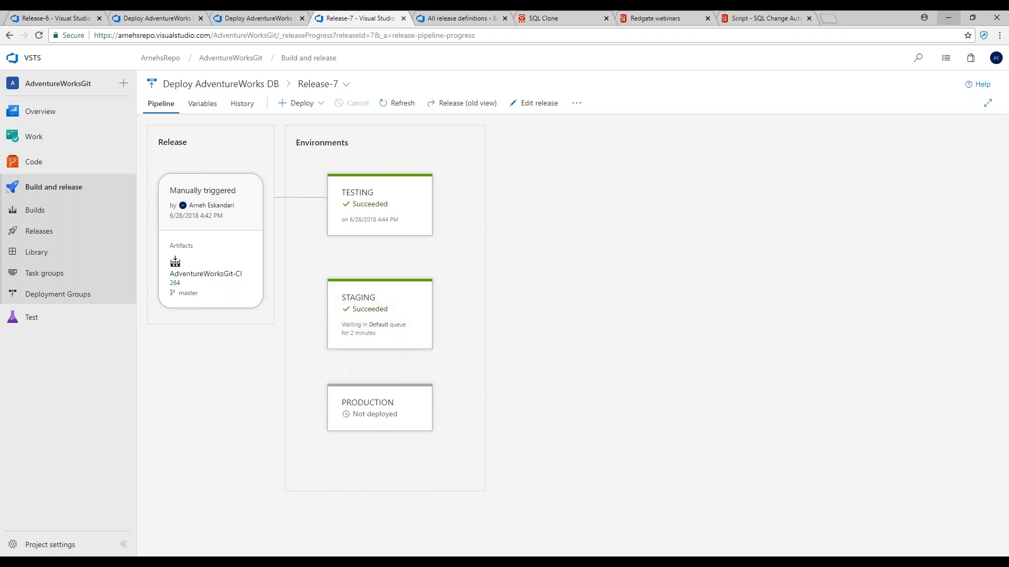
pyautogui.moveTo(369, 319)
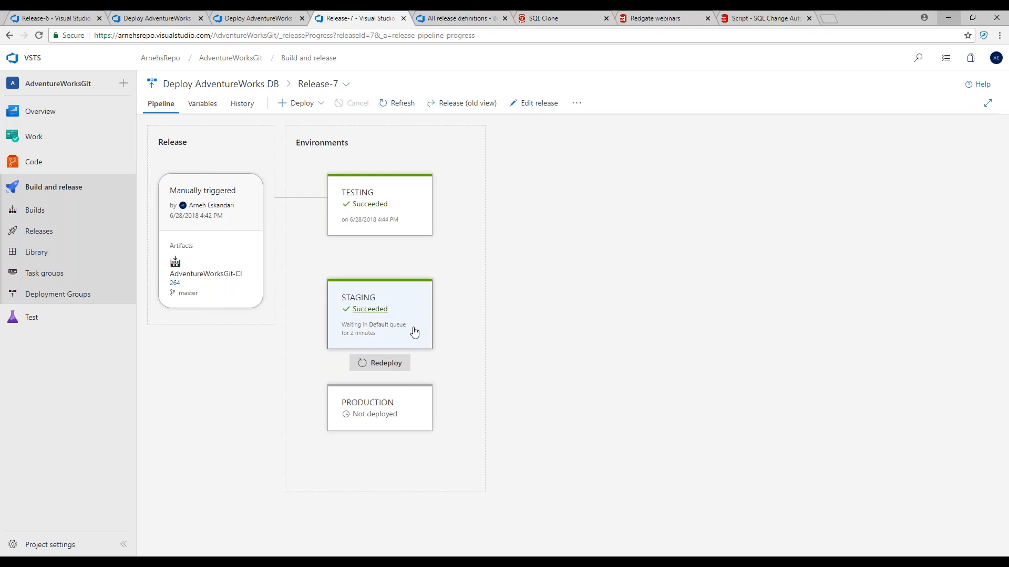
pyautogui.moveTo(367, 414)
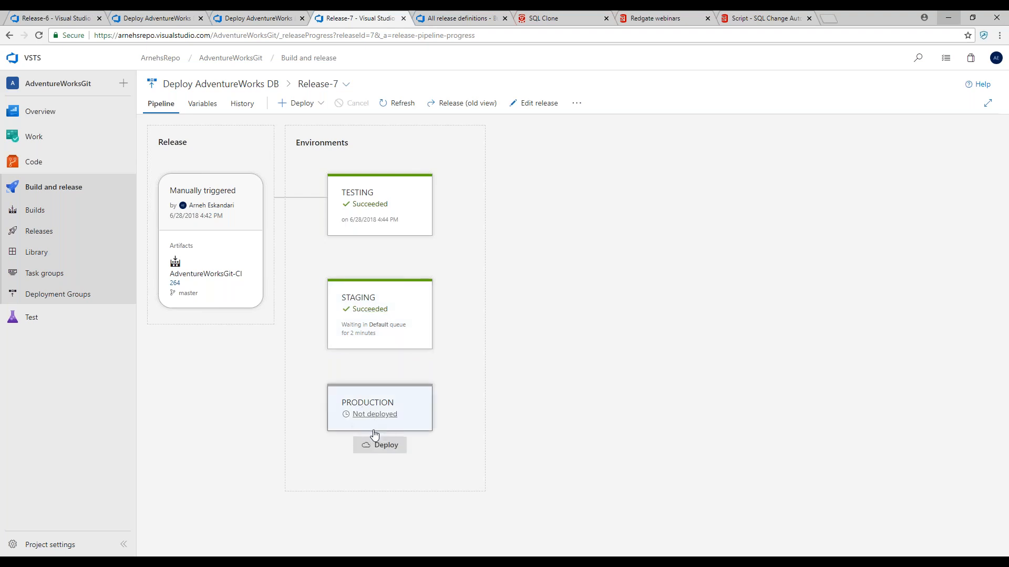
pyautogui.click(377, 450)
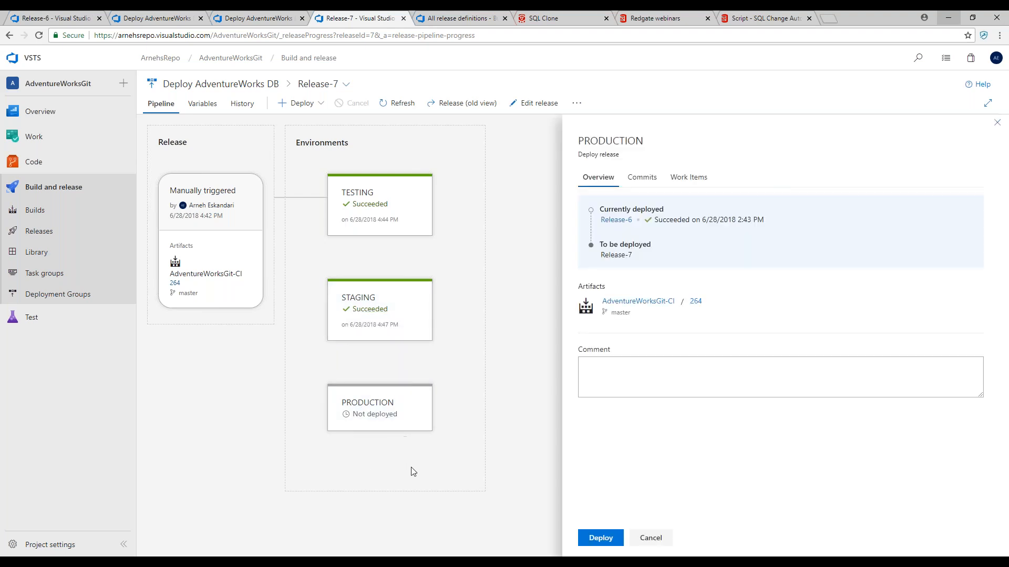
pyautogui.click(599, 539)
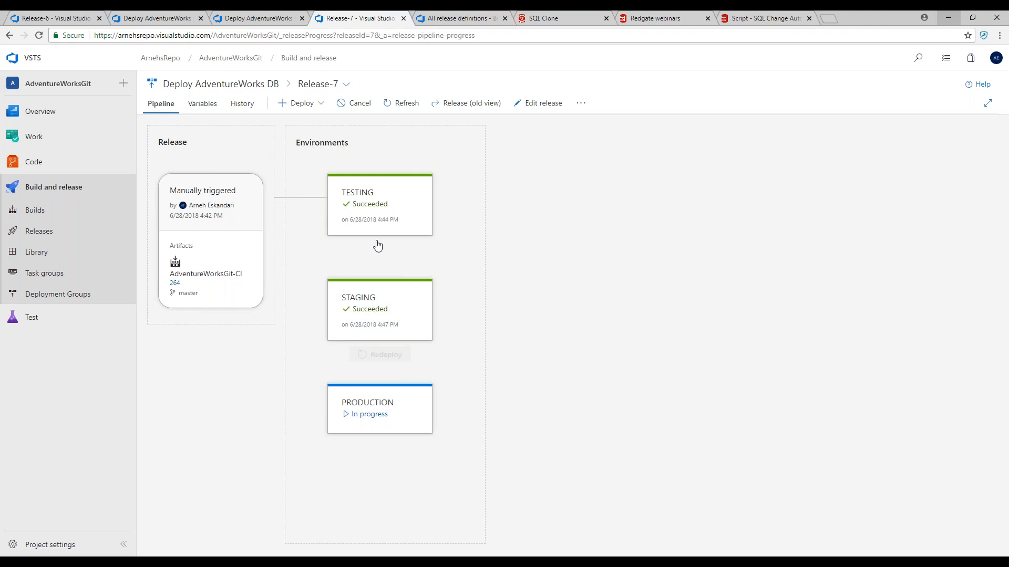
# Check the TESTING and STAGING environments of Release-7 and refresh the pipeline to follow the PRODUCTION deployment.
pyautogui.moveTo(359, 245)
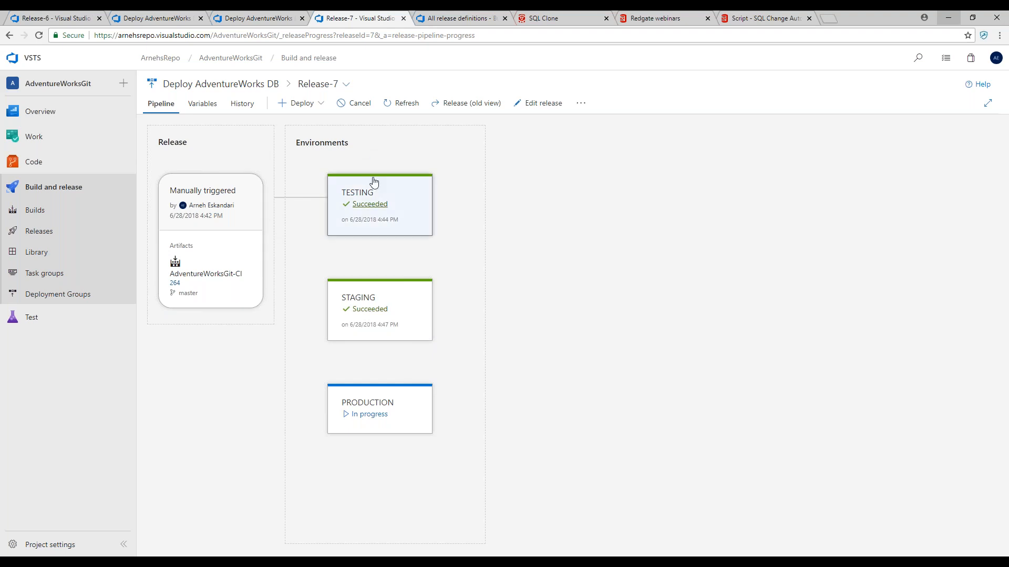
pyautogui.moveTo(398, 247)
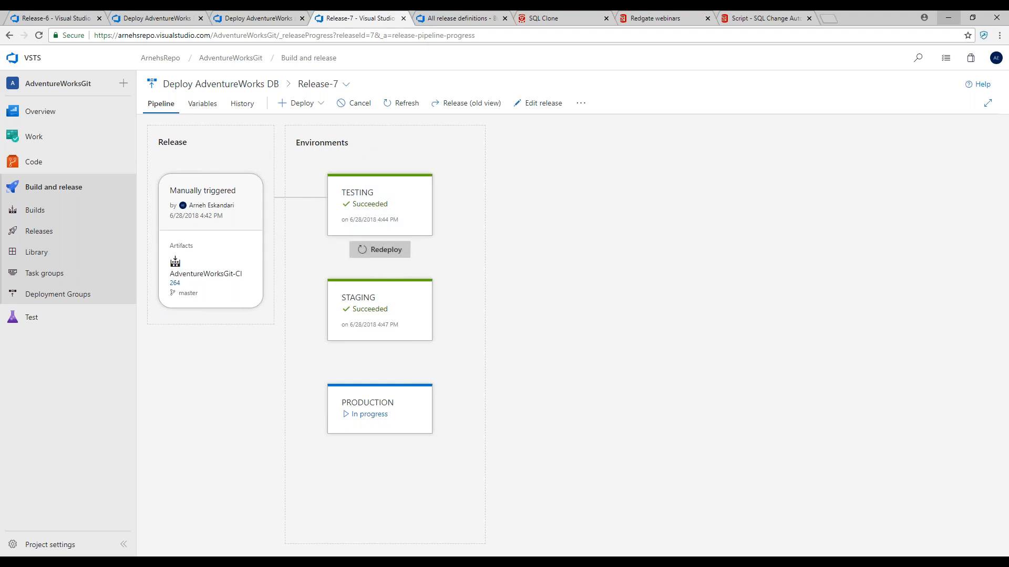
pyautogui.moveTo(370, 344)
pyautogui.moveTo(342, 292)
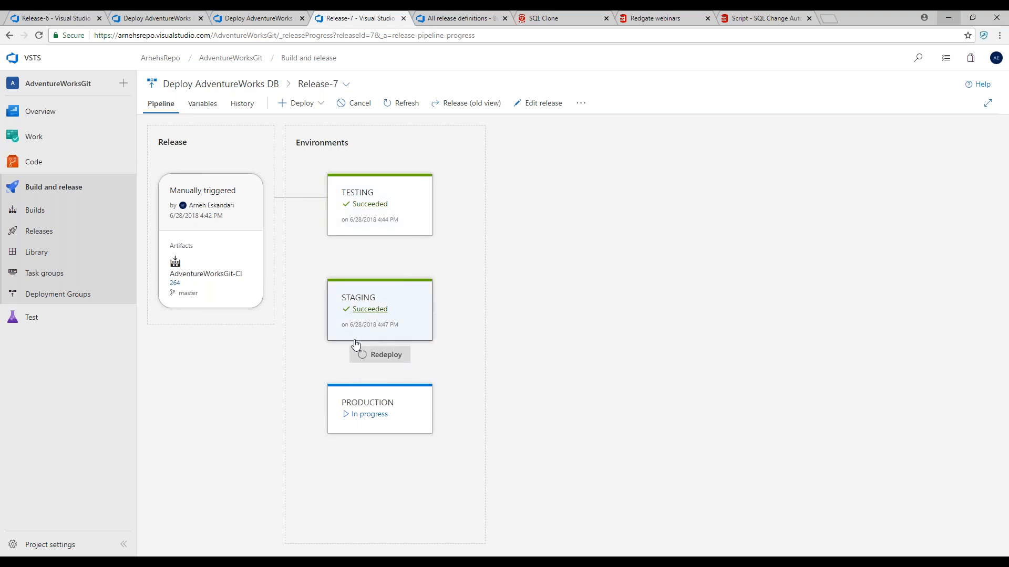
pyautogui.moveTo(368, 408)
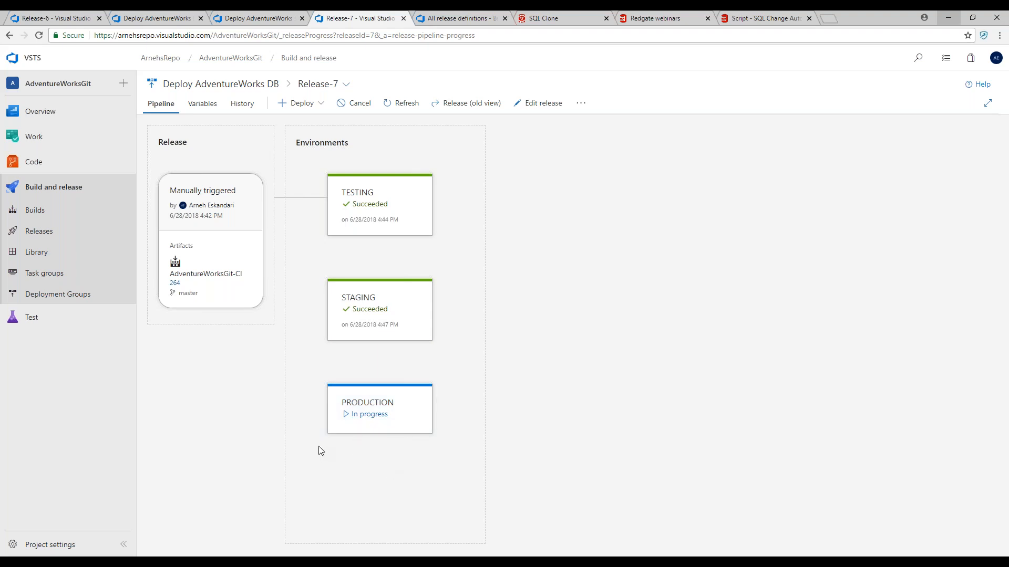
pyautogui.moveTo(340, 448)
pyautogui.moveTo(382, 322)
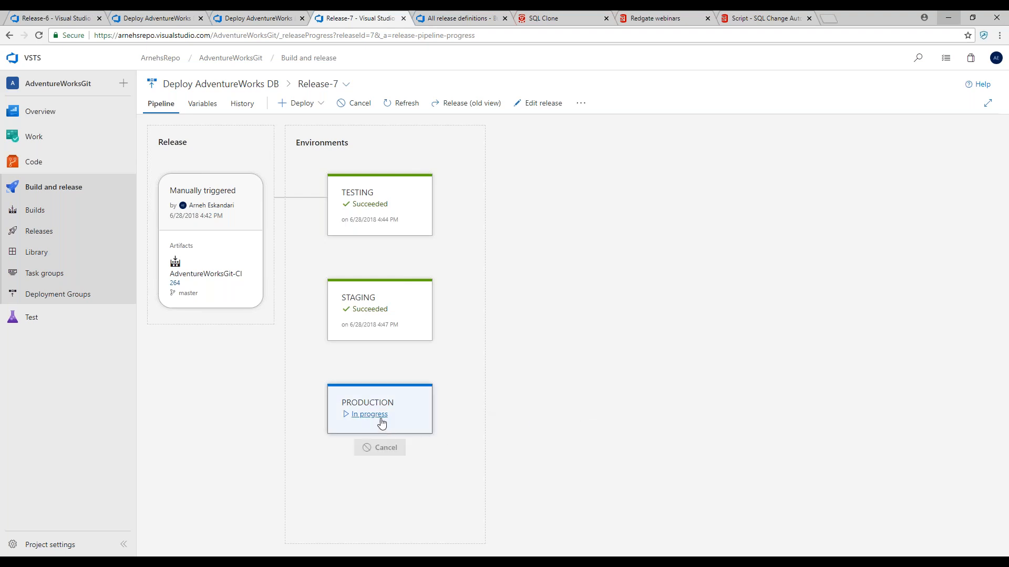
pyautogui.click(403, 104)
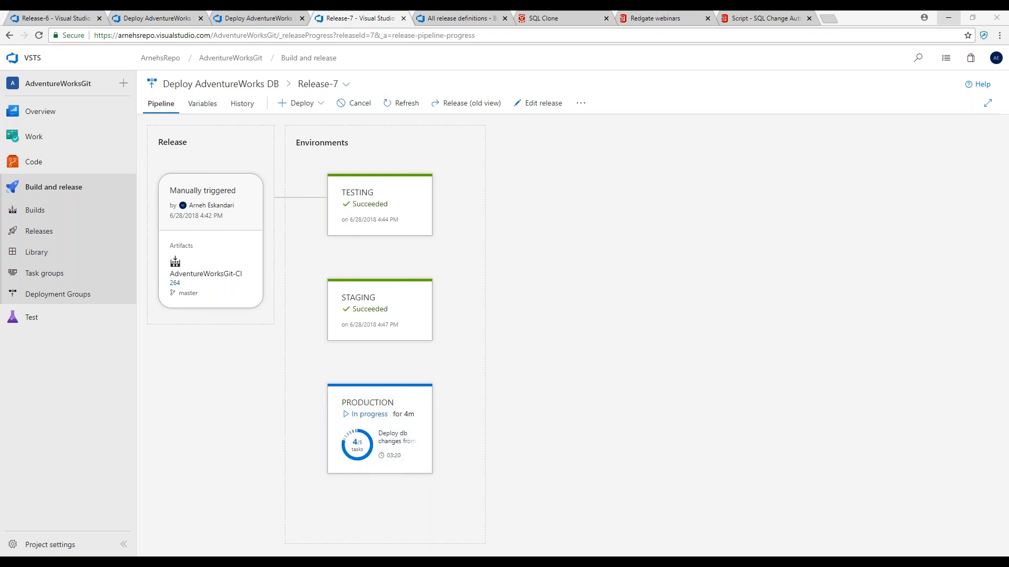
pyautogui.click(409, 108)
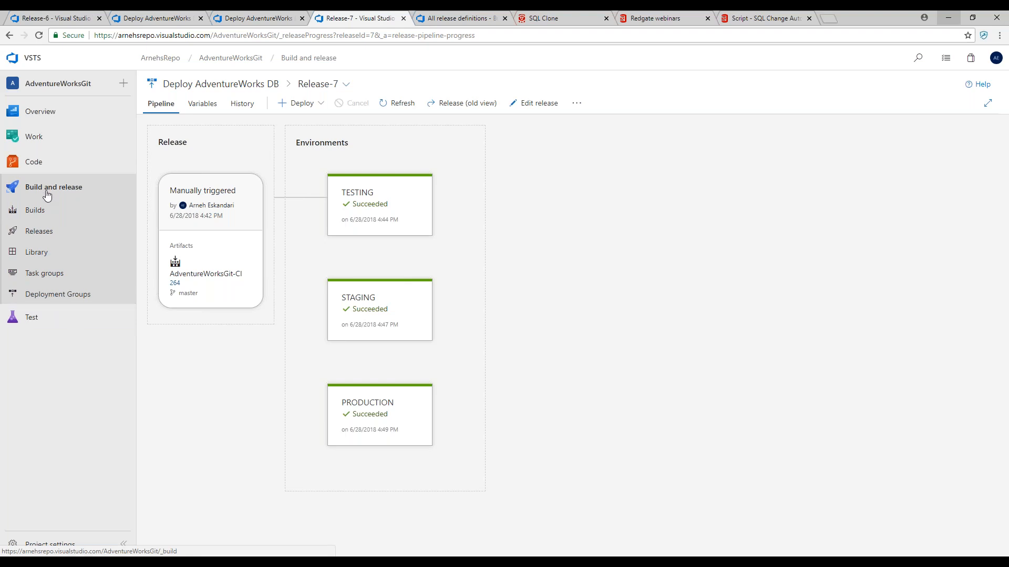
# Go to the project's builds, open AdventureWorksGit-CI build 264 and view its database diff report.
pyautogui.click(47, 190)
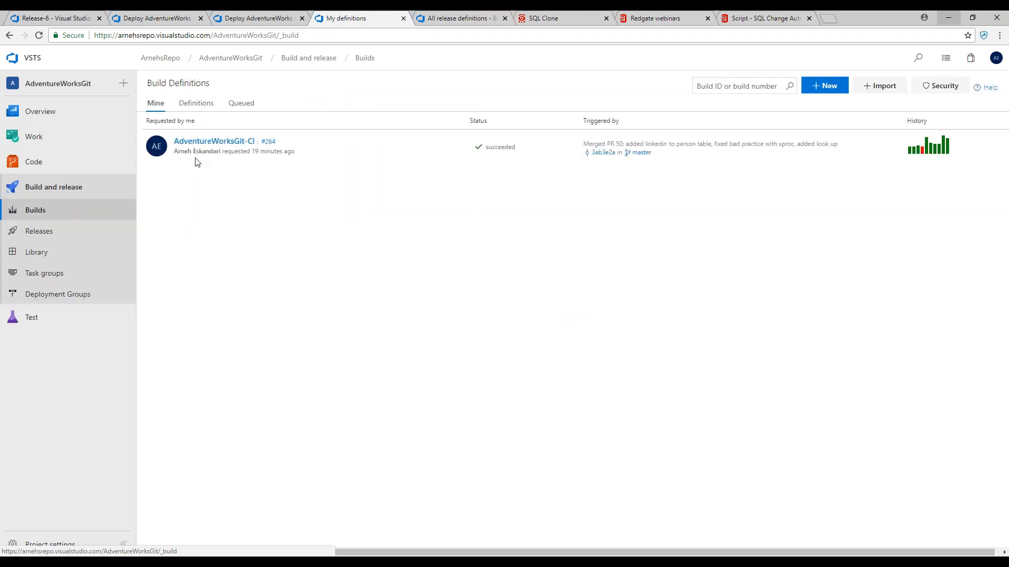
pyautogui.click(215, 142)
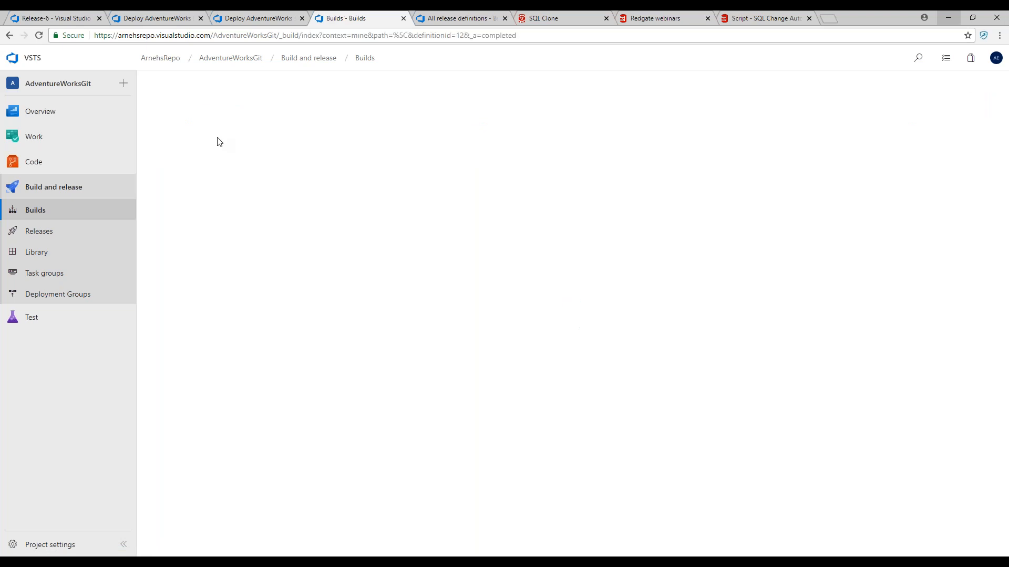
pyautogui.click(160, 219)
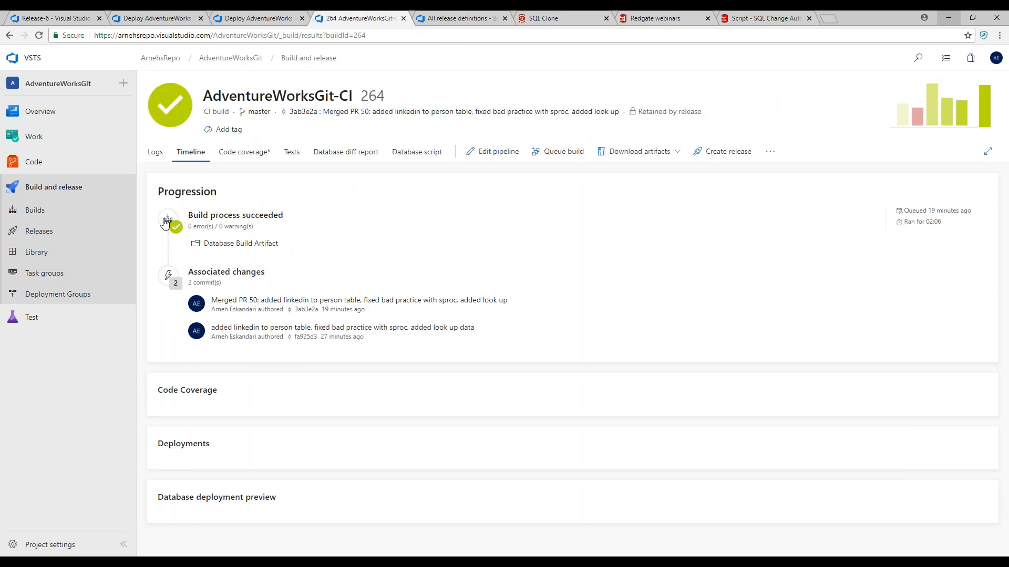
pyautogui.click(347, 153)
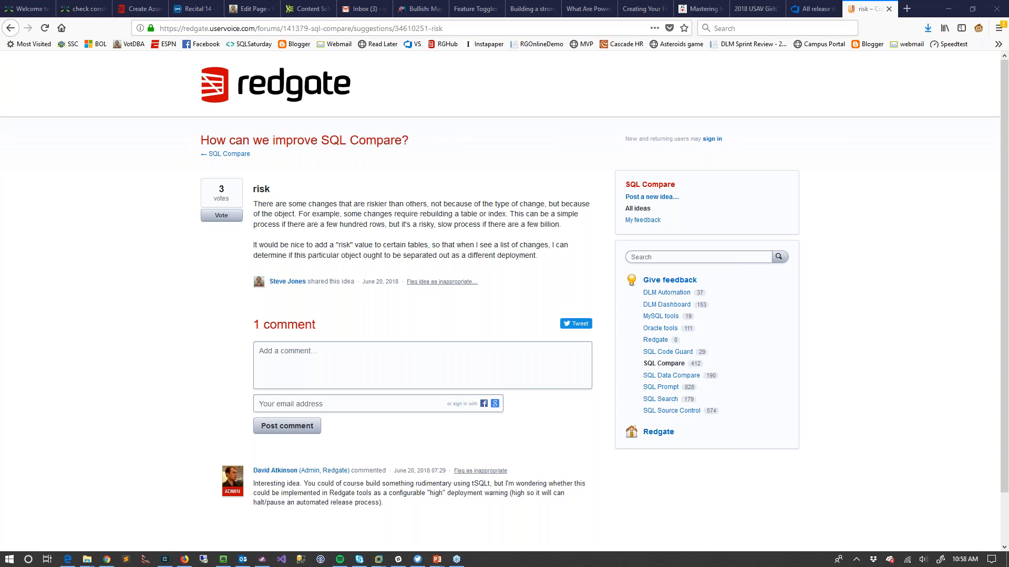
# Examine the web address and text of the "risk" suggestion for SQL Compare on the Redgate feedback forum, then minimize the browser.
pyautogui.click(533, 235)
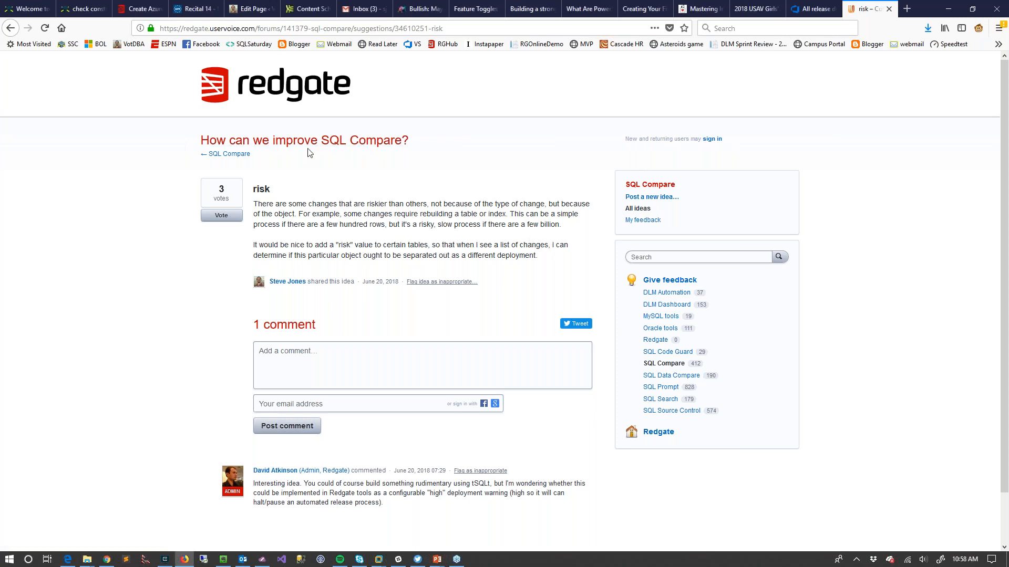
pyautogui.moveTo(258, 30); pyautogui.dragTo(171, 39)
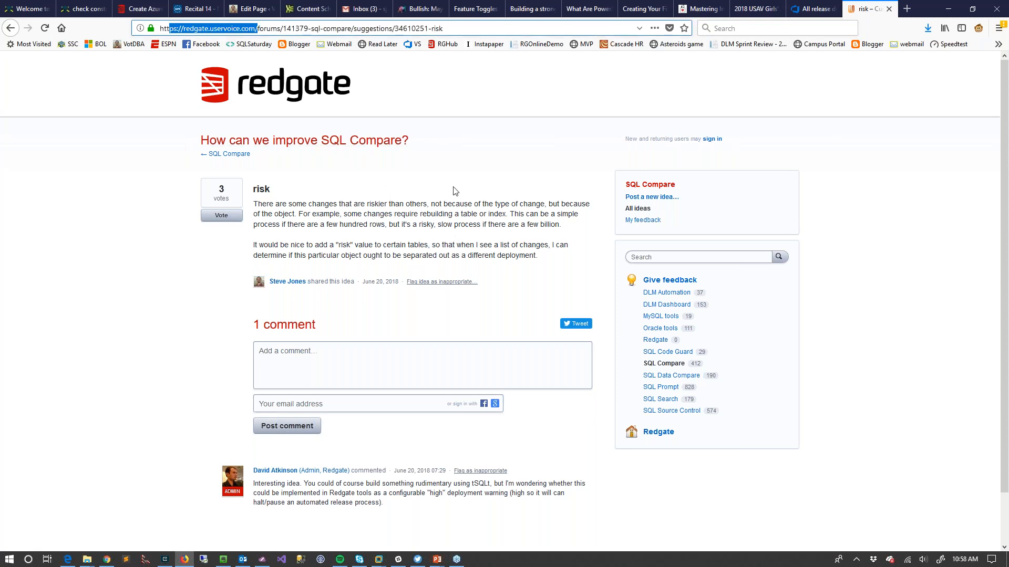
pyautogui.moveTo(307, 204); pyautogui.dragTo(247, 191)
pyautogui.click(320, 213)
pyautogui.moveTo(320, 213); pyautogui.dragTo(254, 188)
pyautogui.click(438, 212)
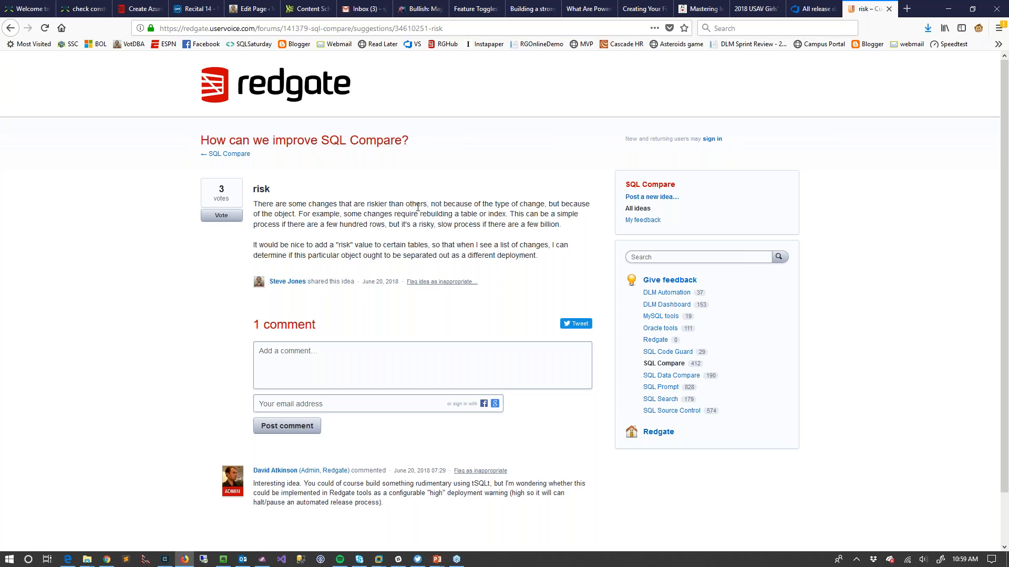
pyautogui.moveTo(526, 215); pyautogui.dragTo(303, 214)
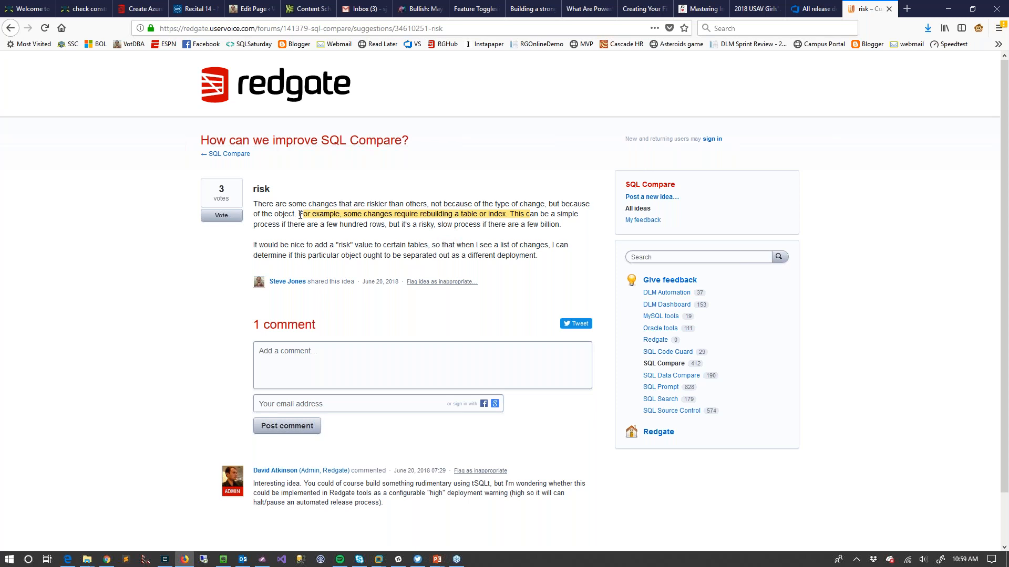
pyautogui.moveTo(432, 246); pyautogui.dragTo(312, 214)
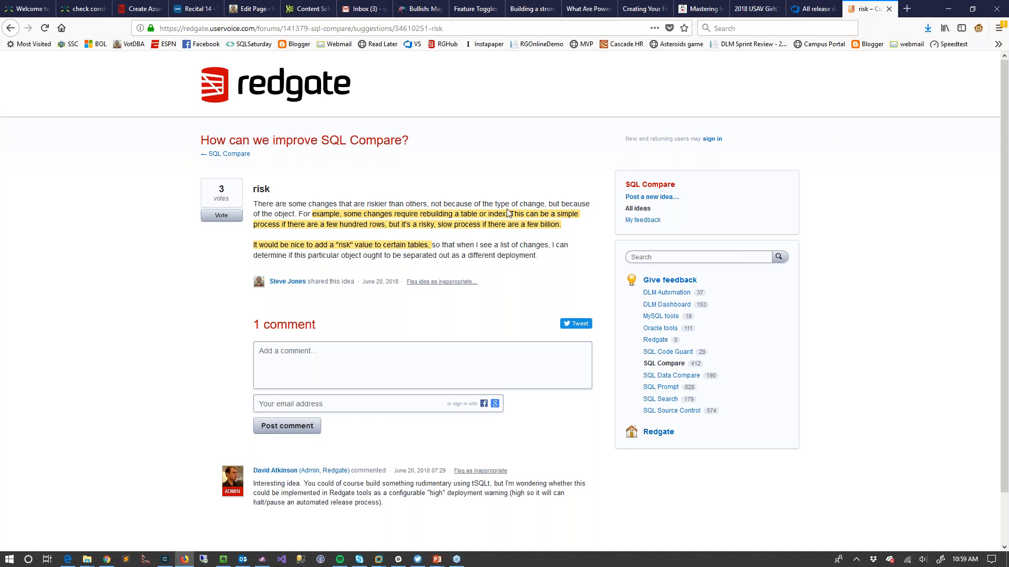
pyautogui.click(949, 13)
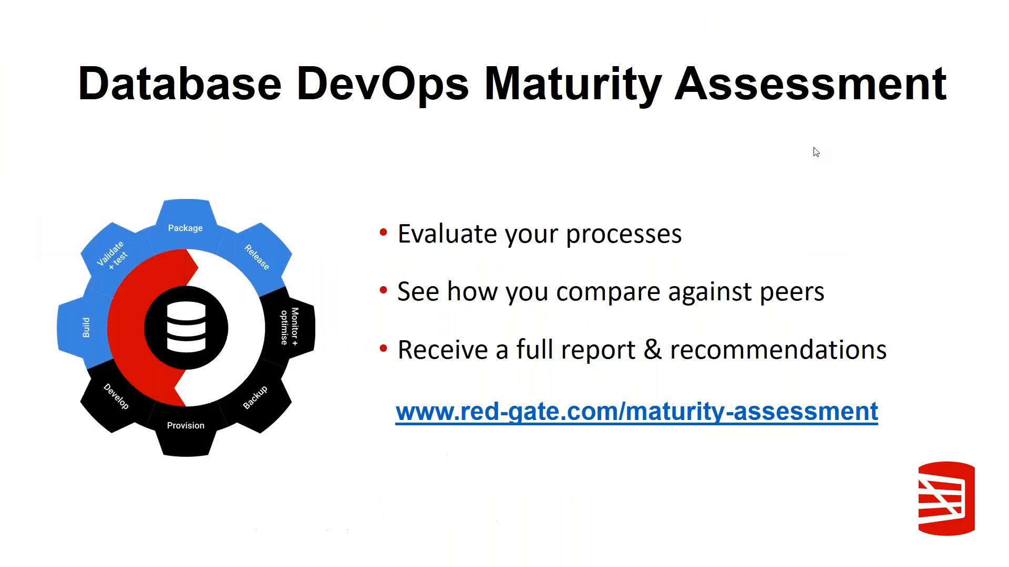